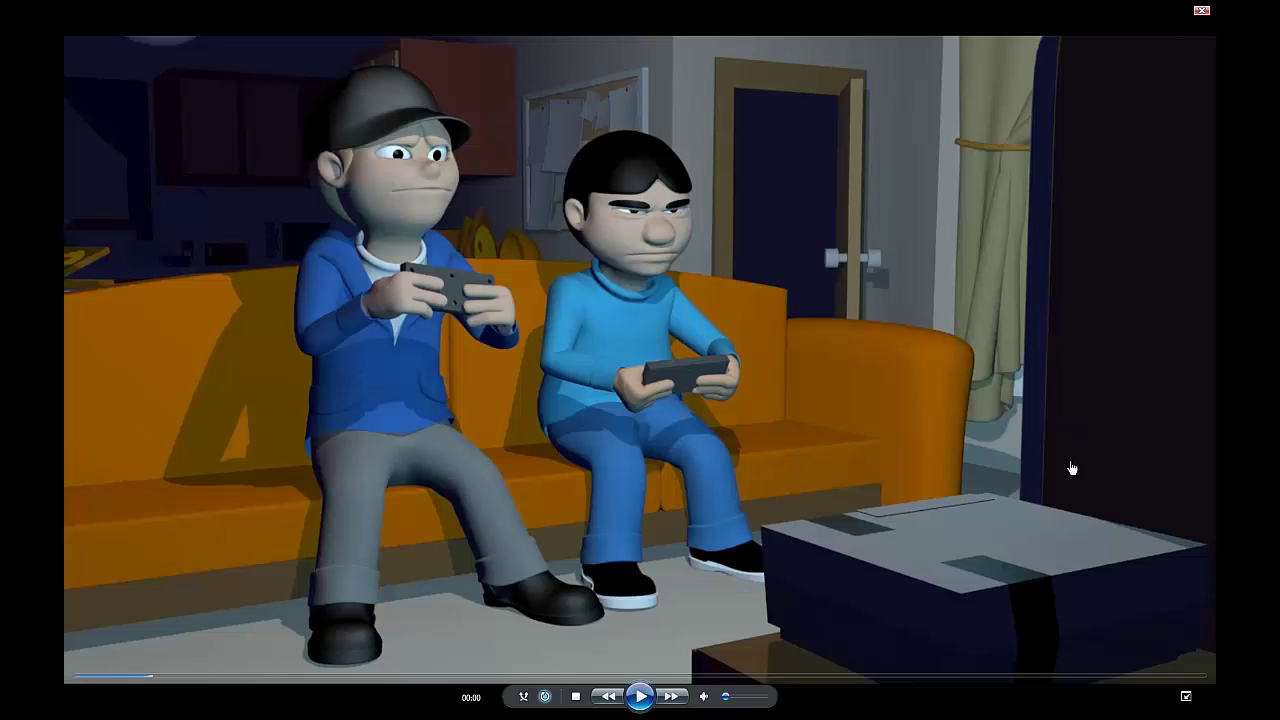
Step: Play back the mocaptest video, close the player and minimise the Furious & Friends folder window
left_click(640, 696)
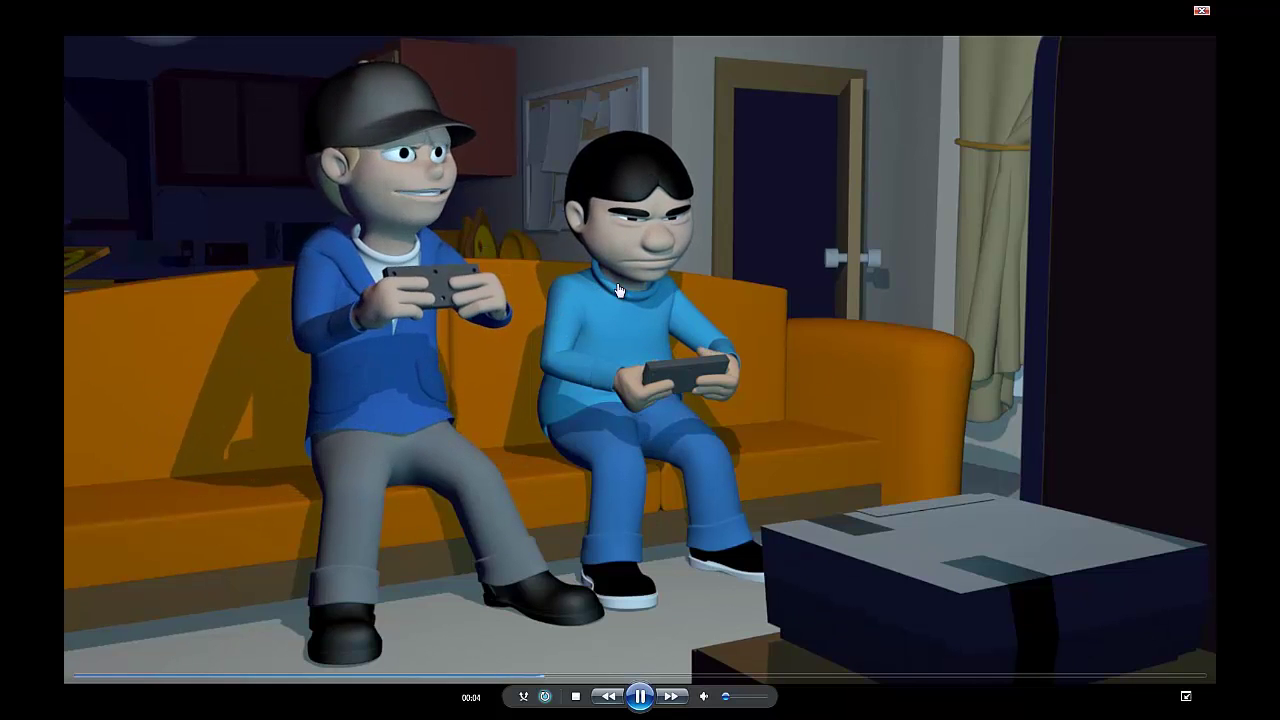
left_click(1185, 692)
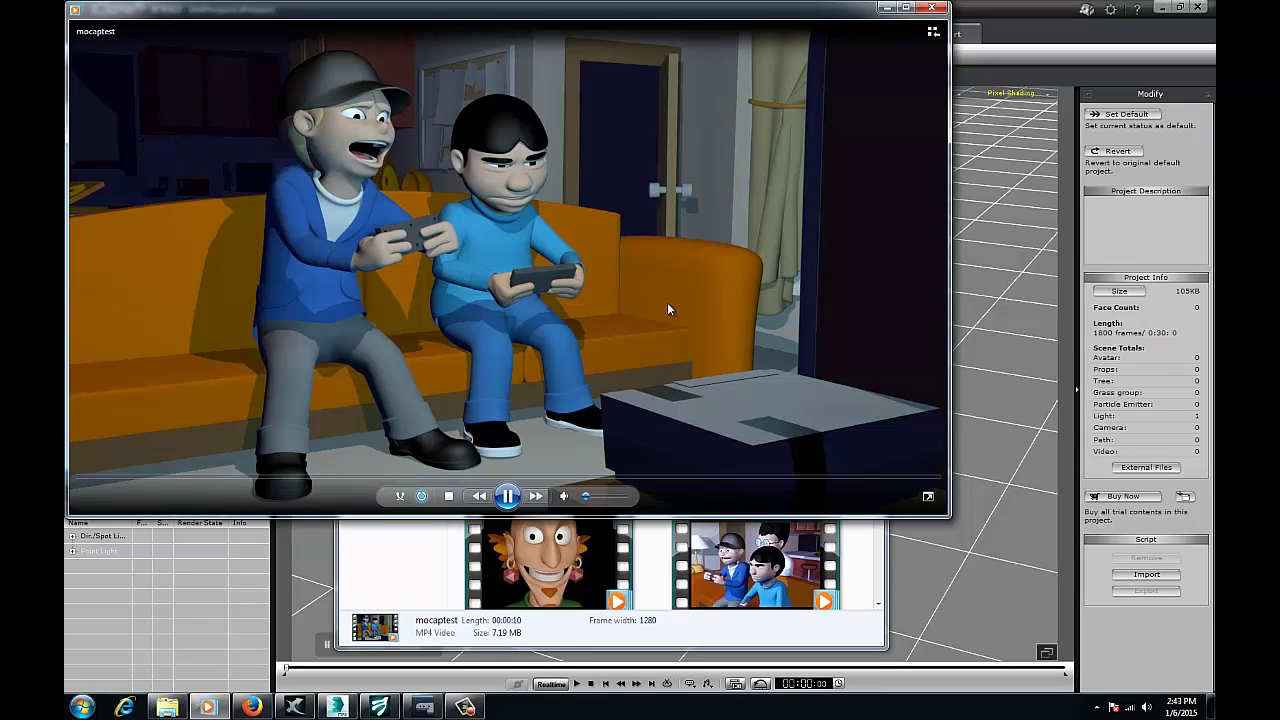
left_click(932, 8)
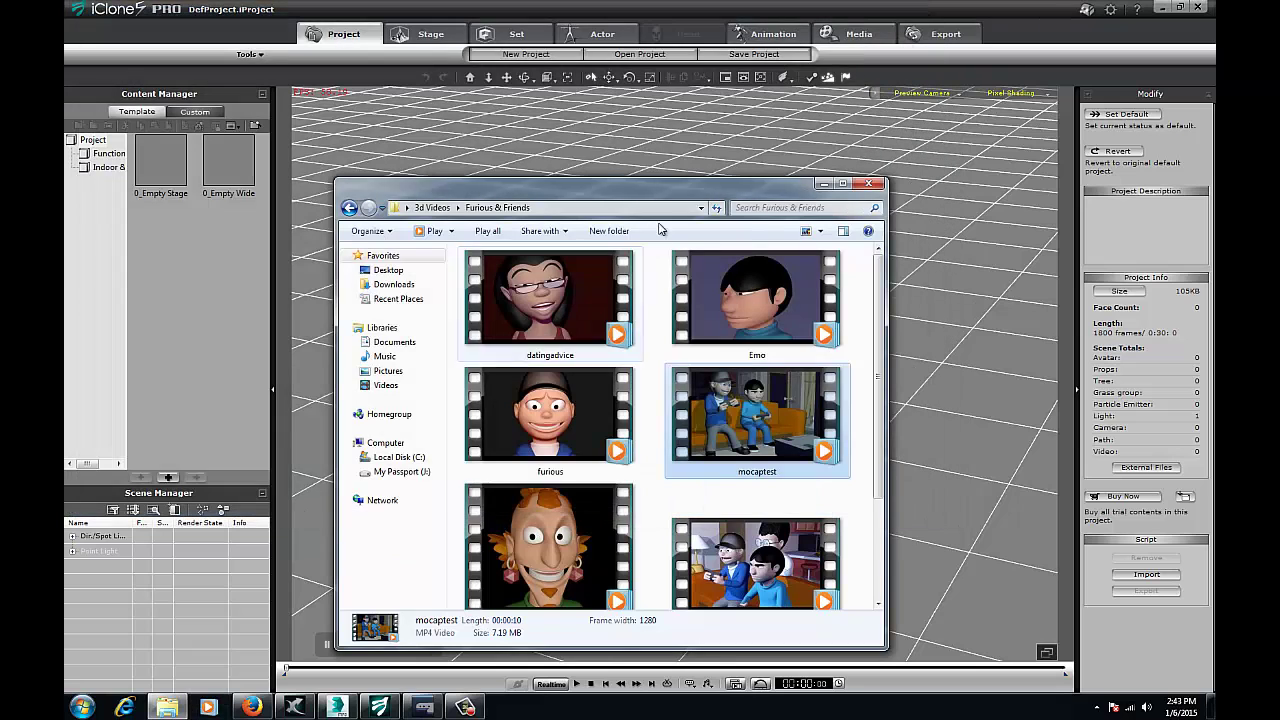
left_click(822, 184)
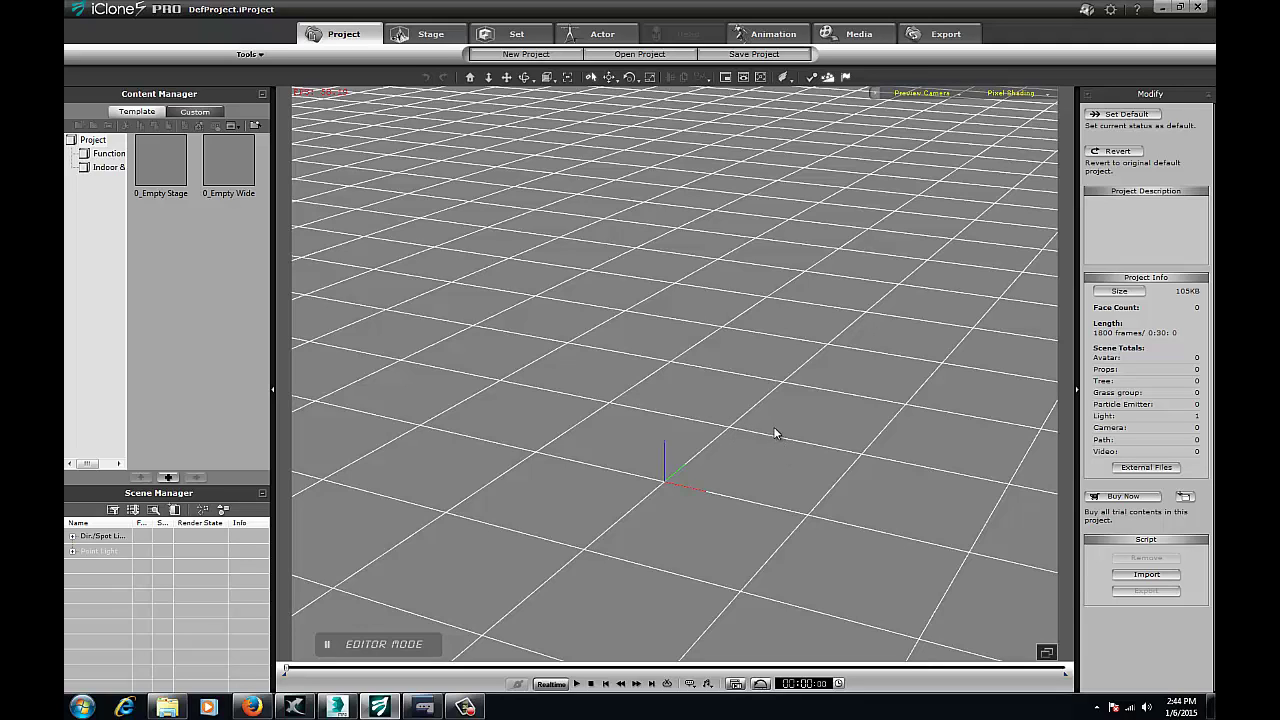
Step: Set the project's animation length to 10000 frames in the time settings
left_click(840, 685)
left_click_drag(743, 532, 814, 373)
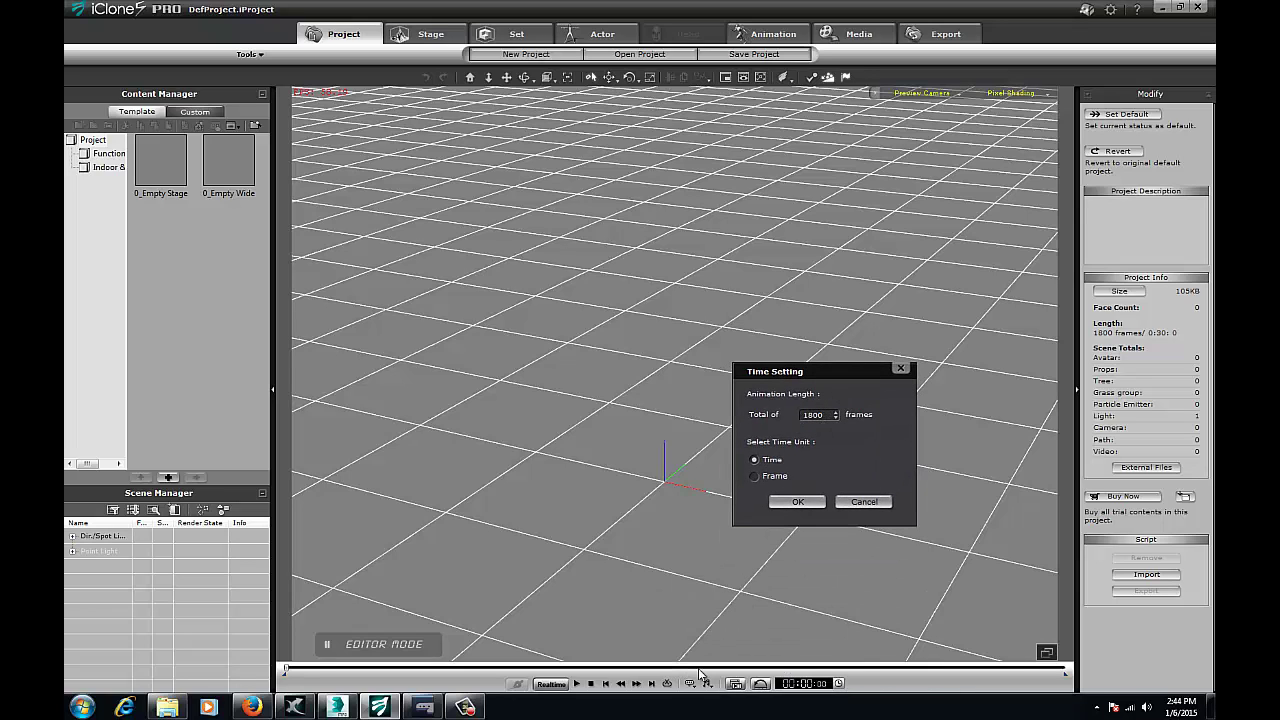
left_click_drag(826, 414, 748, 428)
left_click(798, 501)
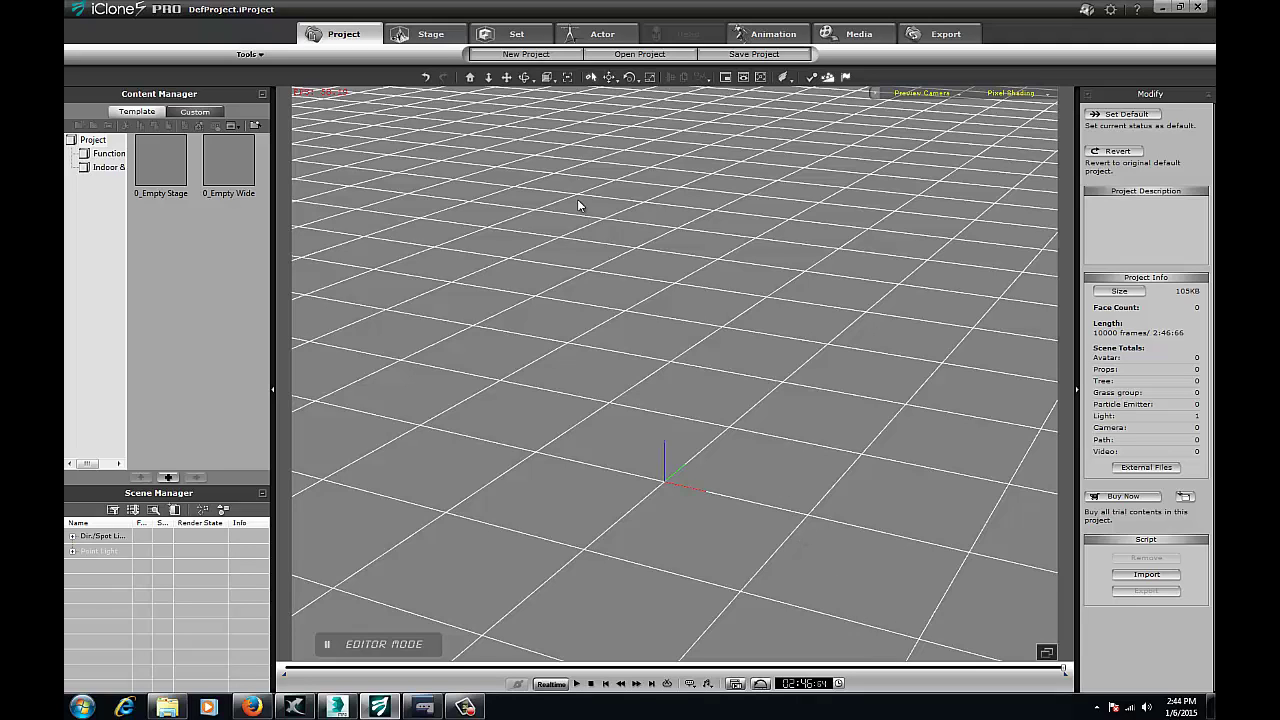
Step: Add the Dummy character template to the empty scene and enable Foot Contact for it
left_click(615, 40)
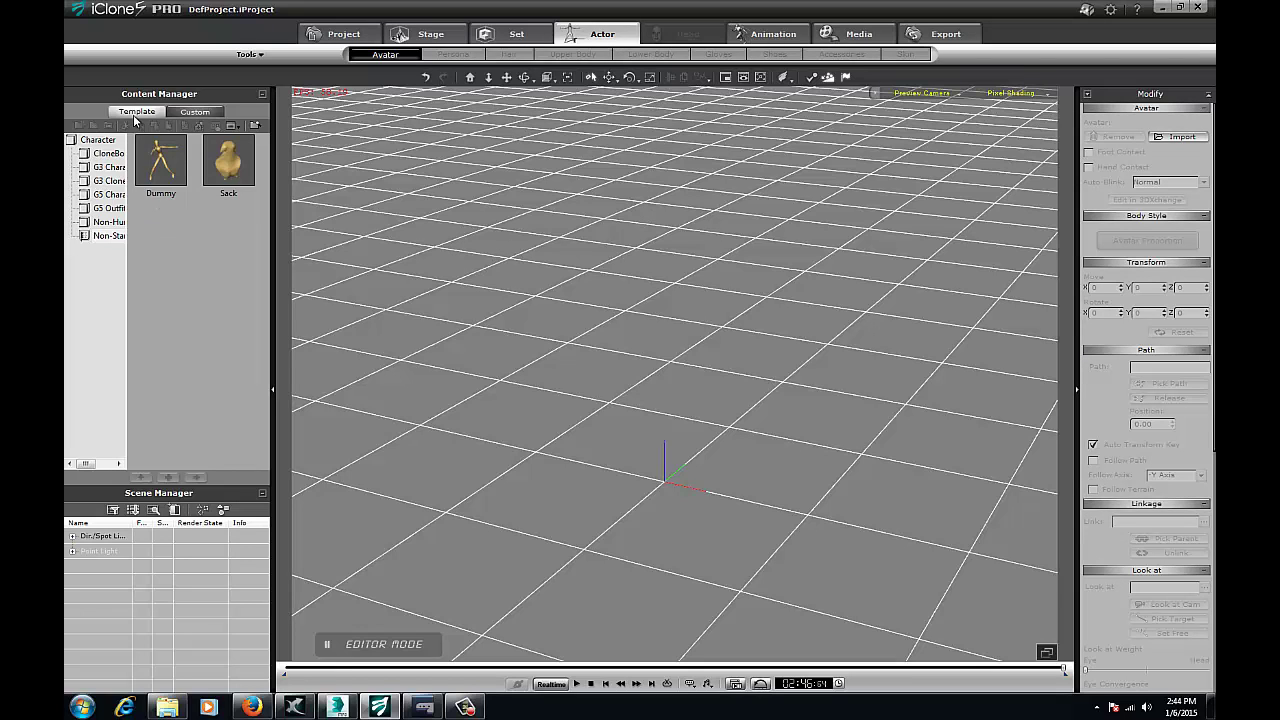
double_click(158, 160)
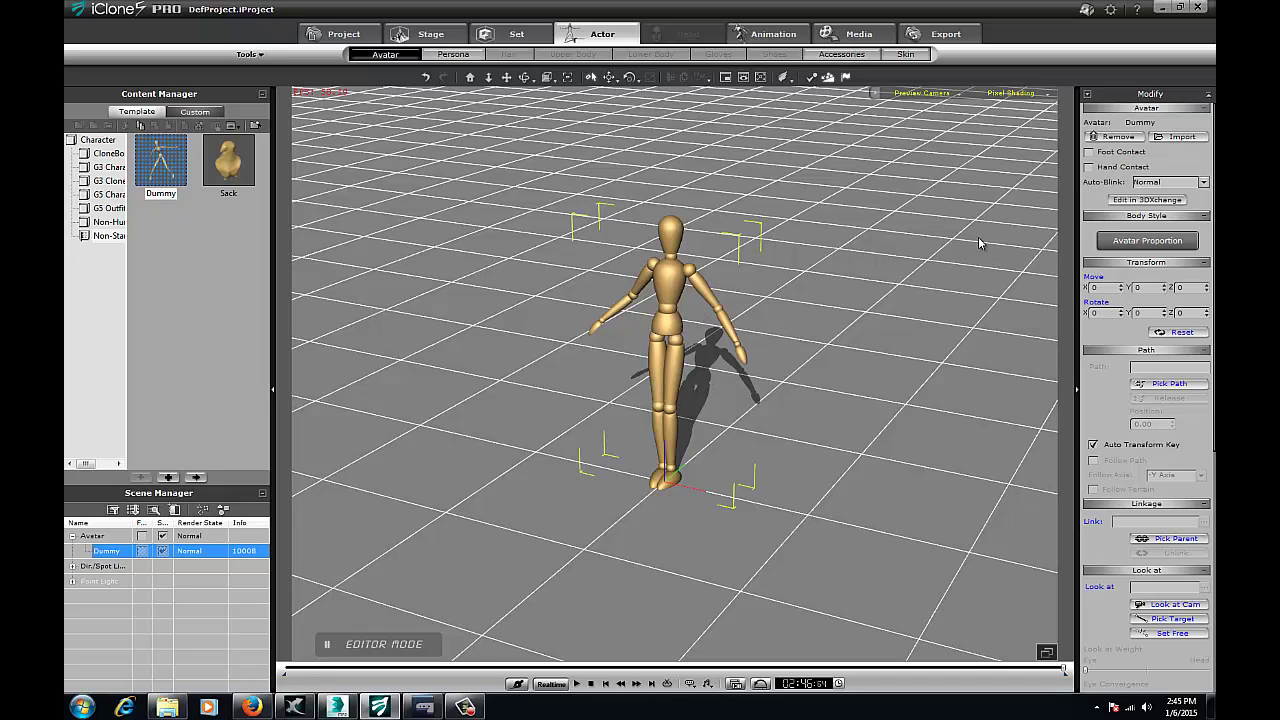
left_click(1090, 153)
Step: Switch to 3ds Max to view the seated character on the sofa, and return to iClone
left_click(340, 707)
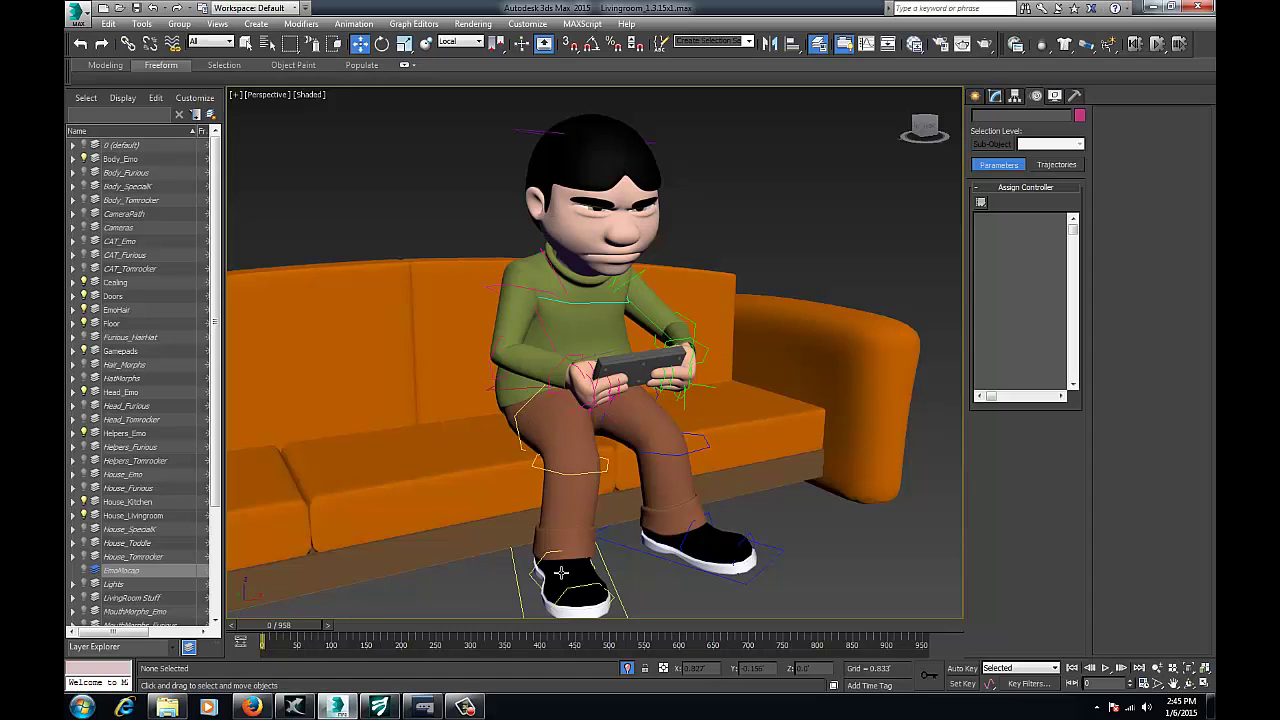
left_click(1149, 7)
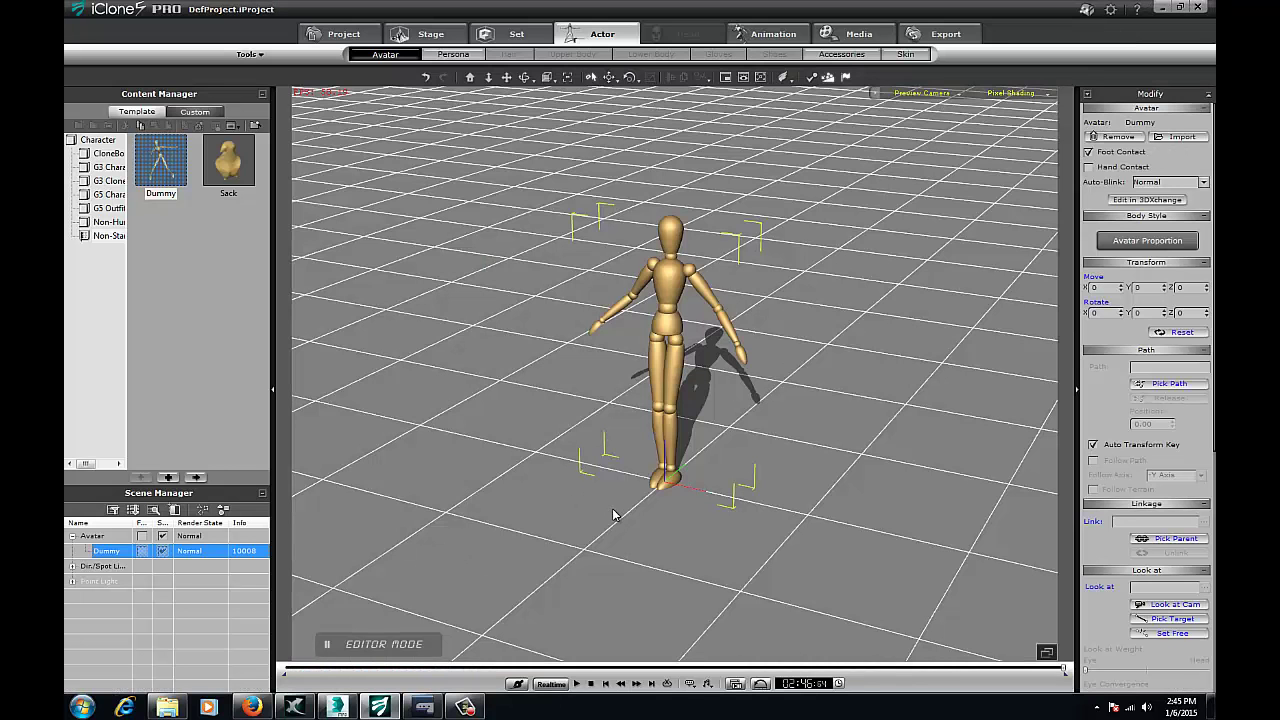
Step: Open the Device Mocap console for the Dummy, choose Upper Body capture and connect to the local server
left_click(782, 38)
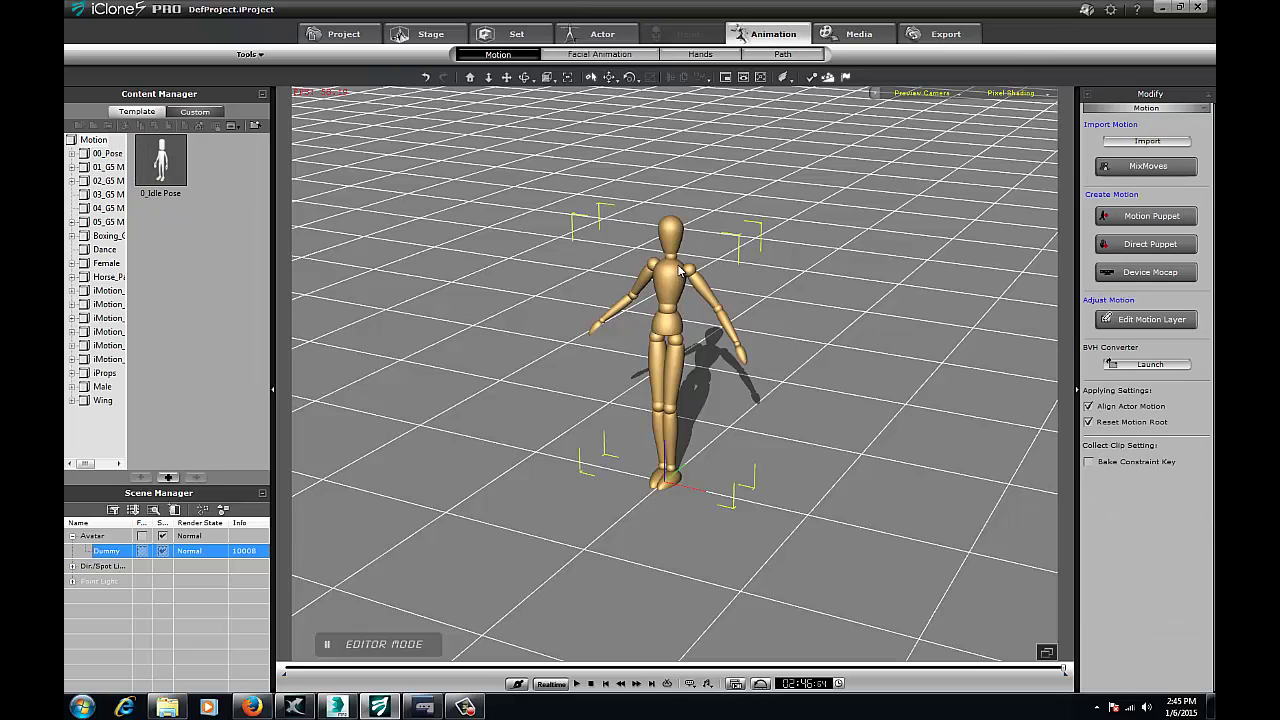
left_click(1166, 273)
left_click_drag(1054, 225, 961, 183)
left_click(928, 289)
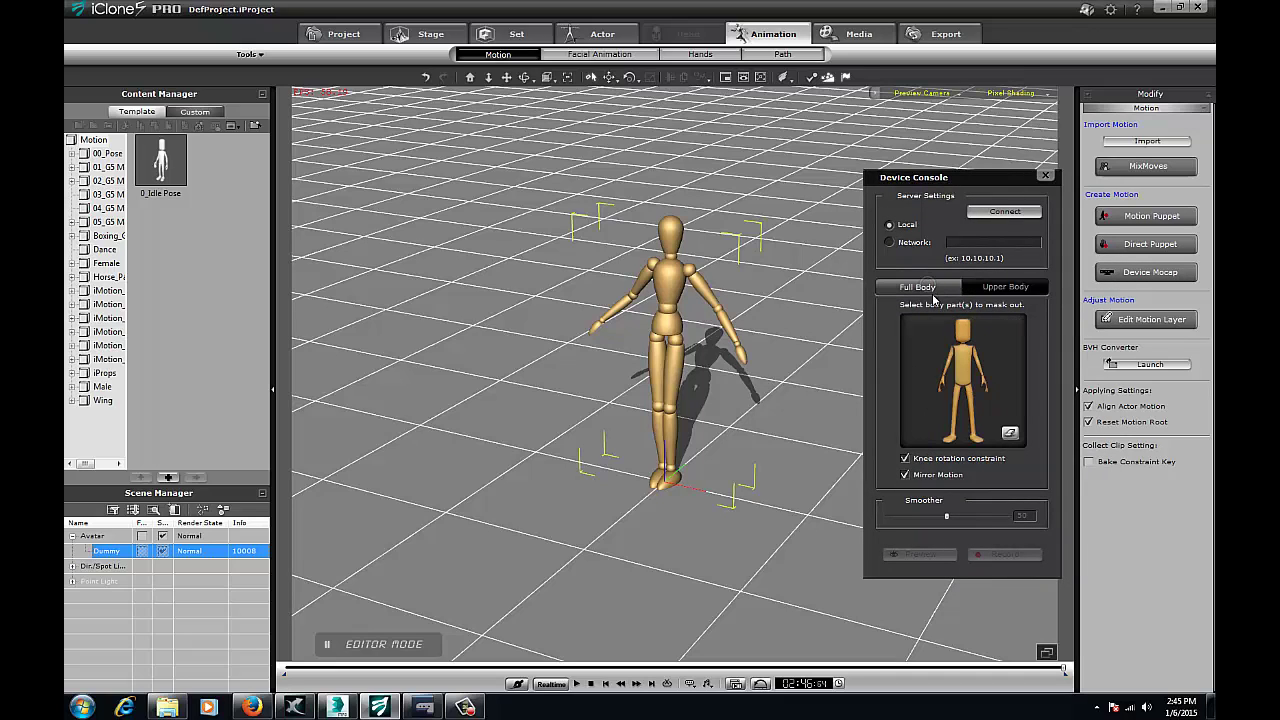
left_click(996, 289)
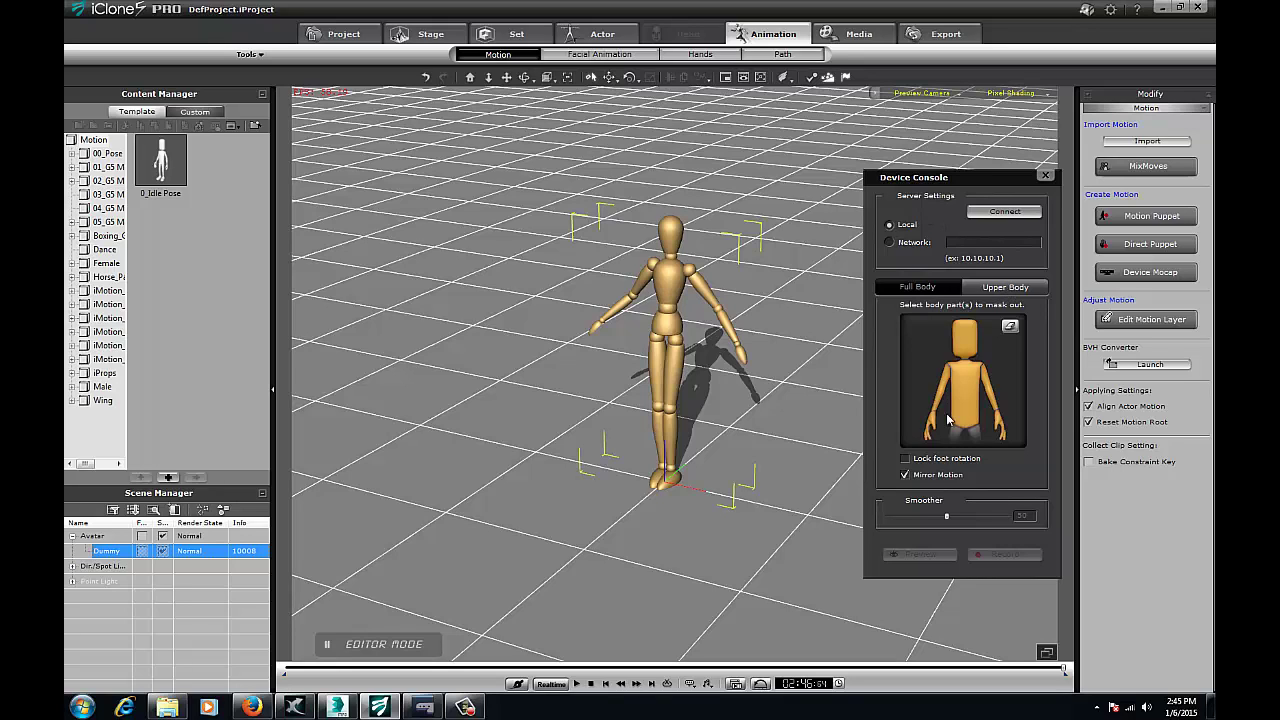
left_click(1003, 212)
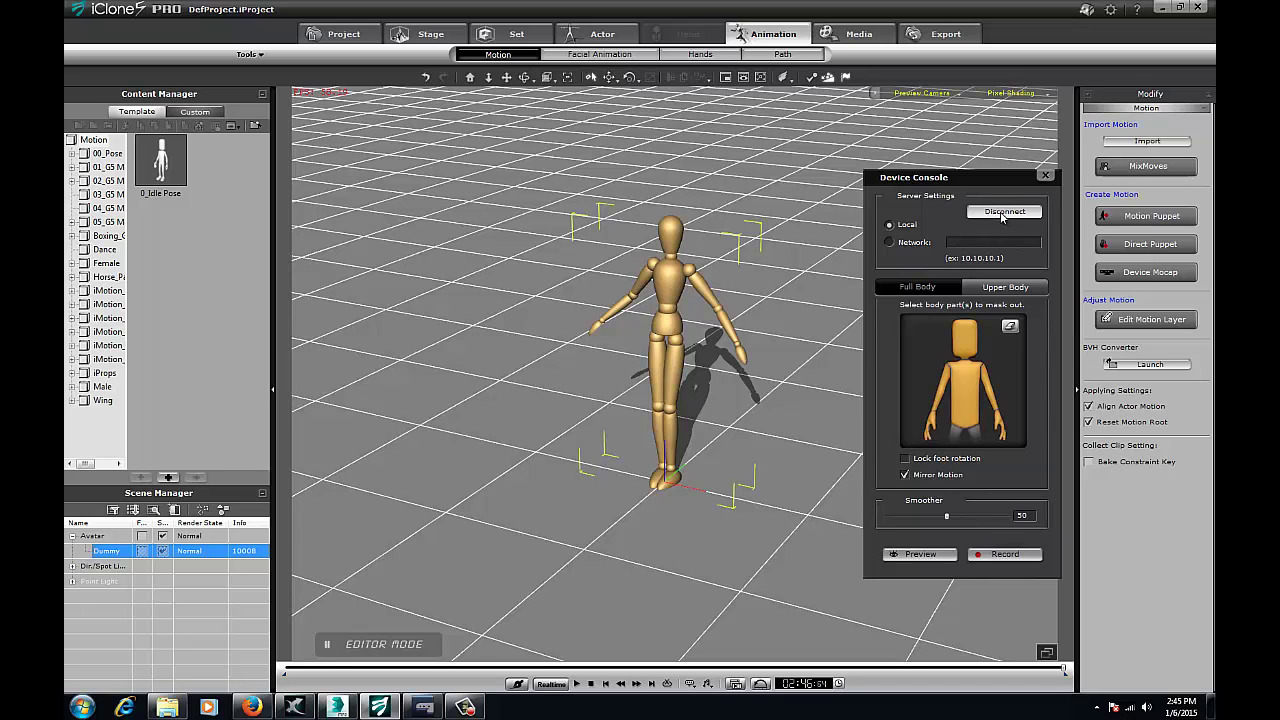
Step: Switch to the Mocap Device Plug-in, then disconnect and reconnect the motion-capture device
left_click(424, 707)
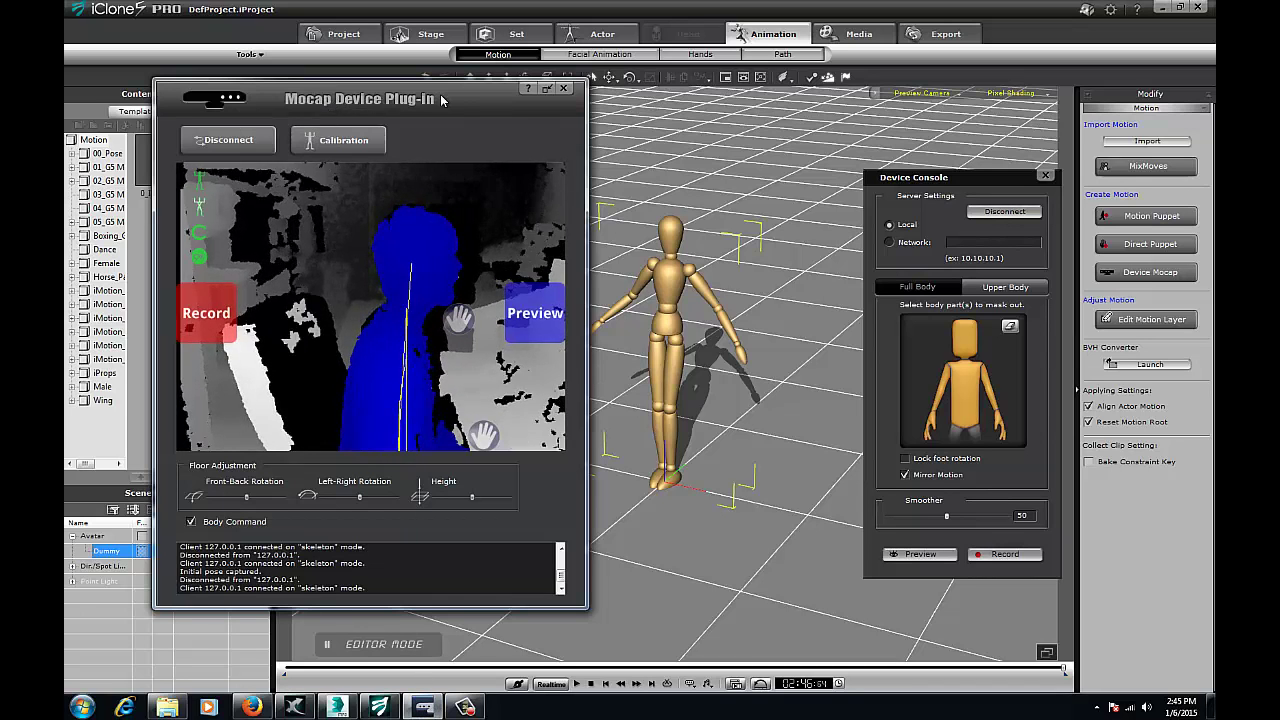
left_click(252, 145)
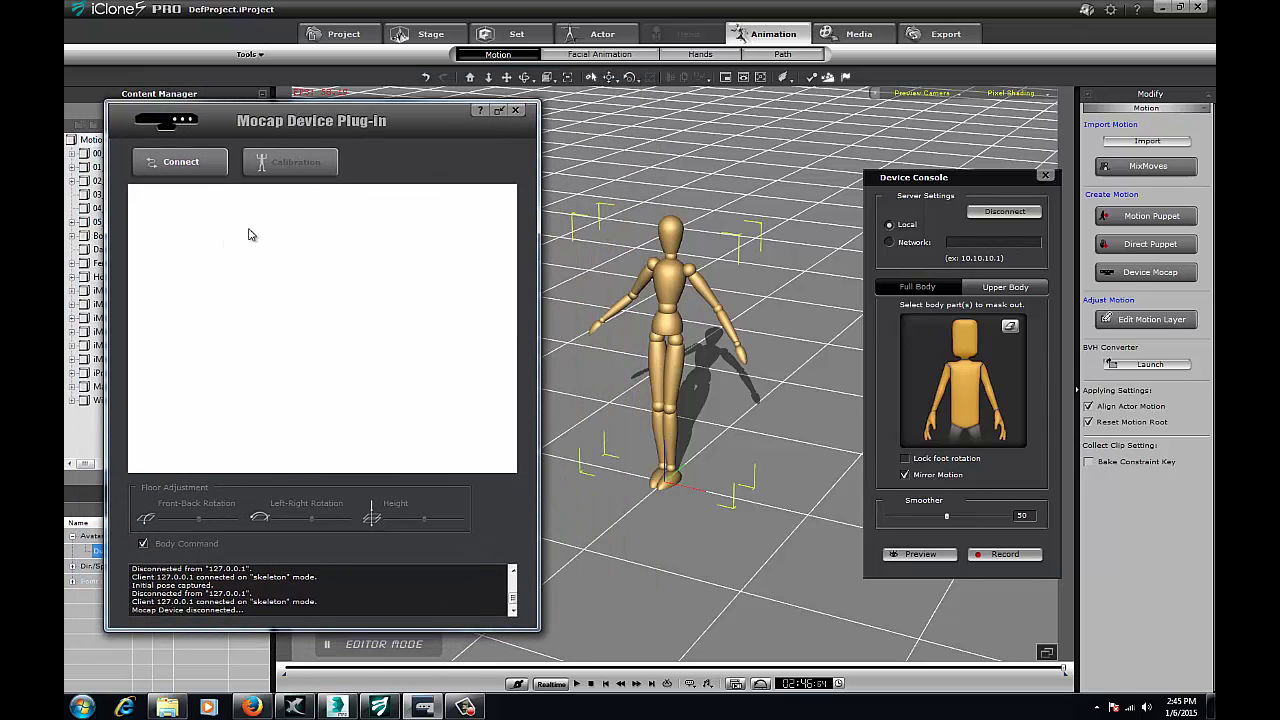
left_click(200, 160)
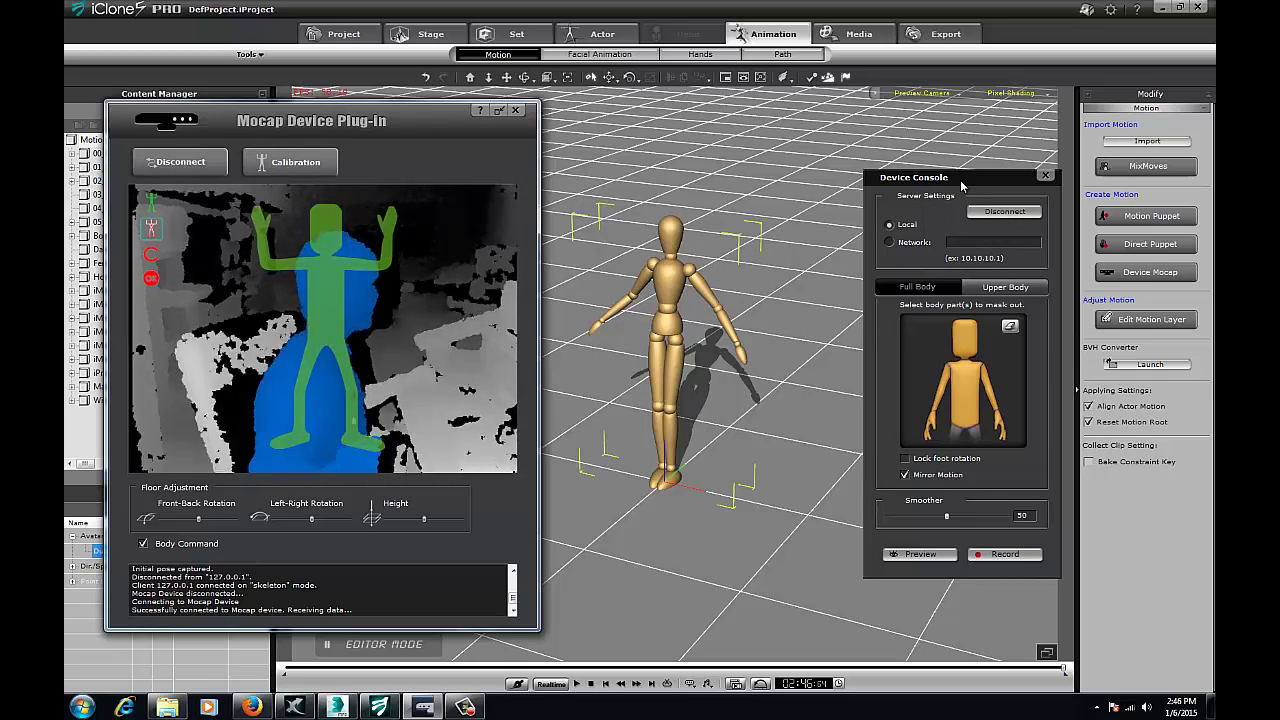
left_click_drag(394, 127, 360, 121)
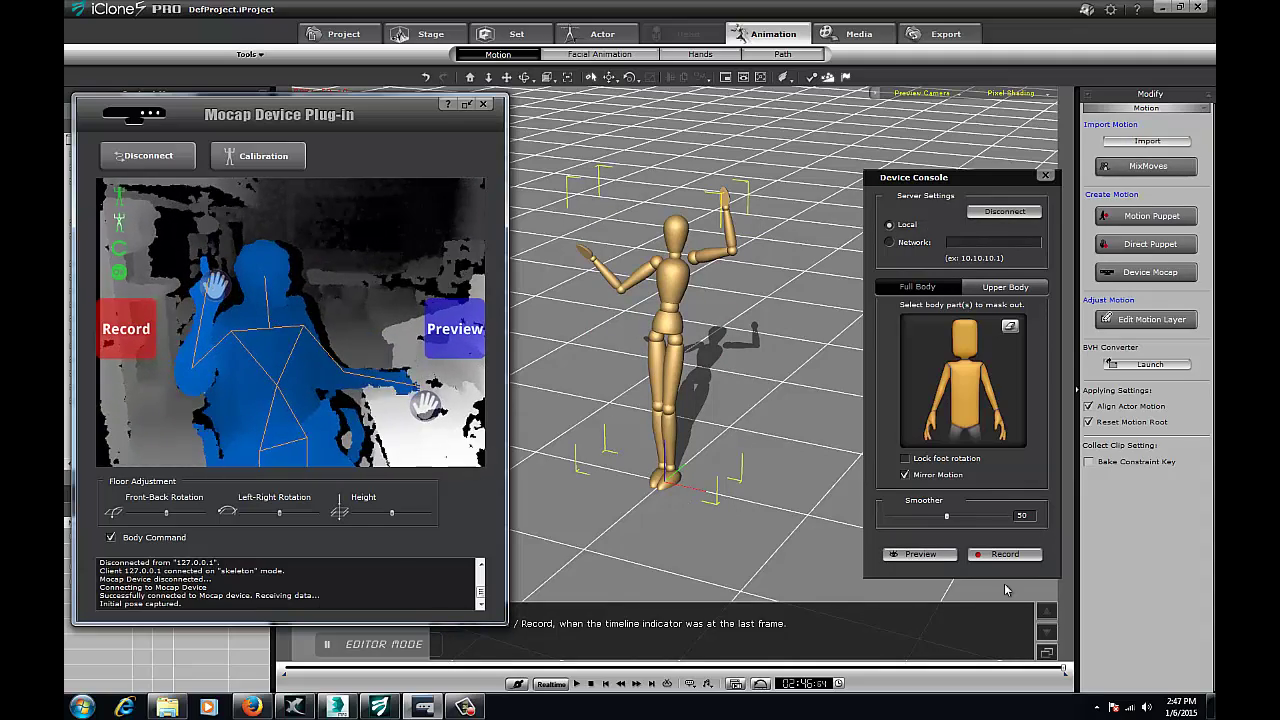
Step: Record a mocap take on the Dummy from the first frame, stop the recording and close both the Device Console and the Mocap Device Plug-in
left_click(1066, 673)
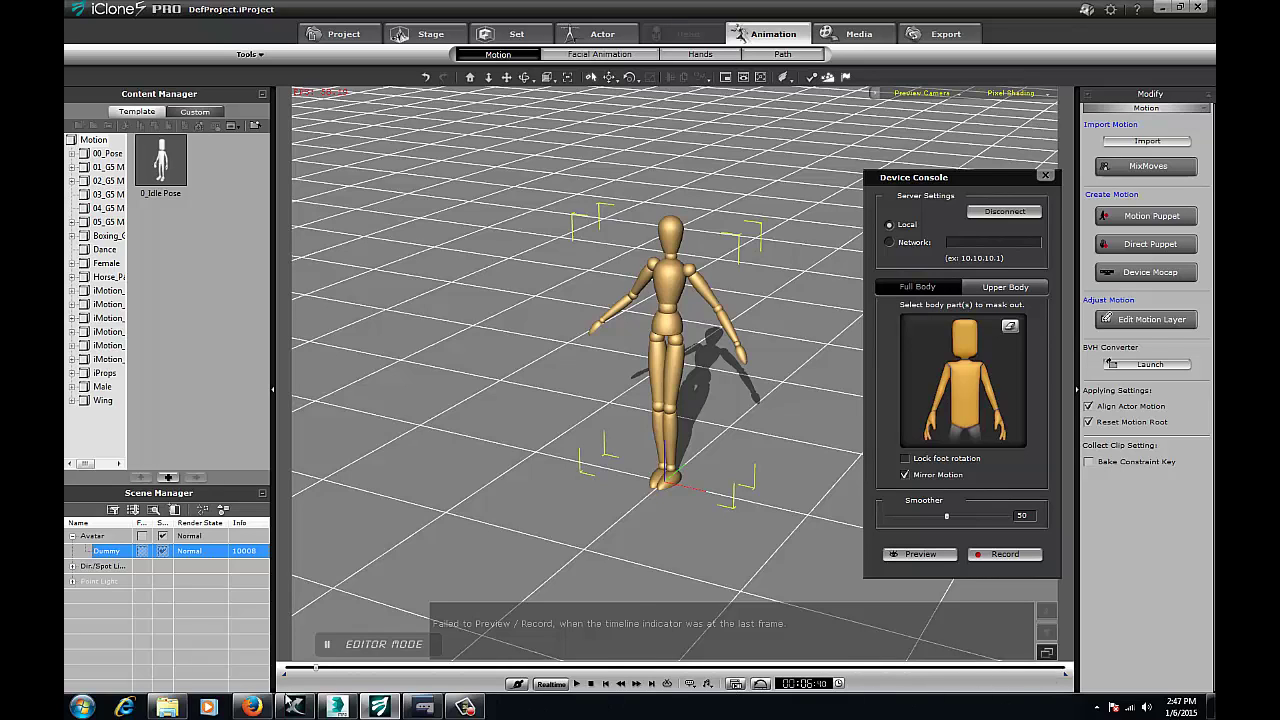
left_click(288, 670)
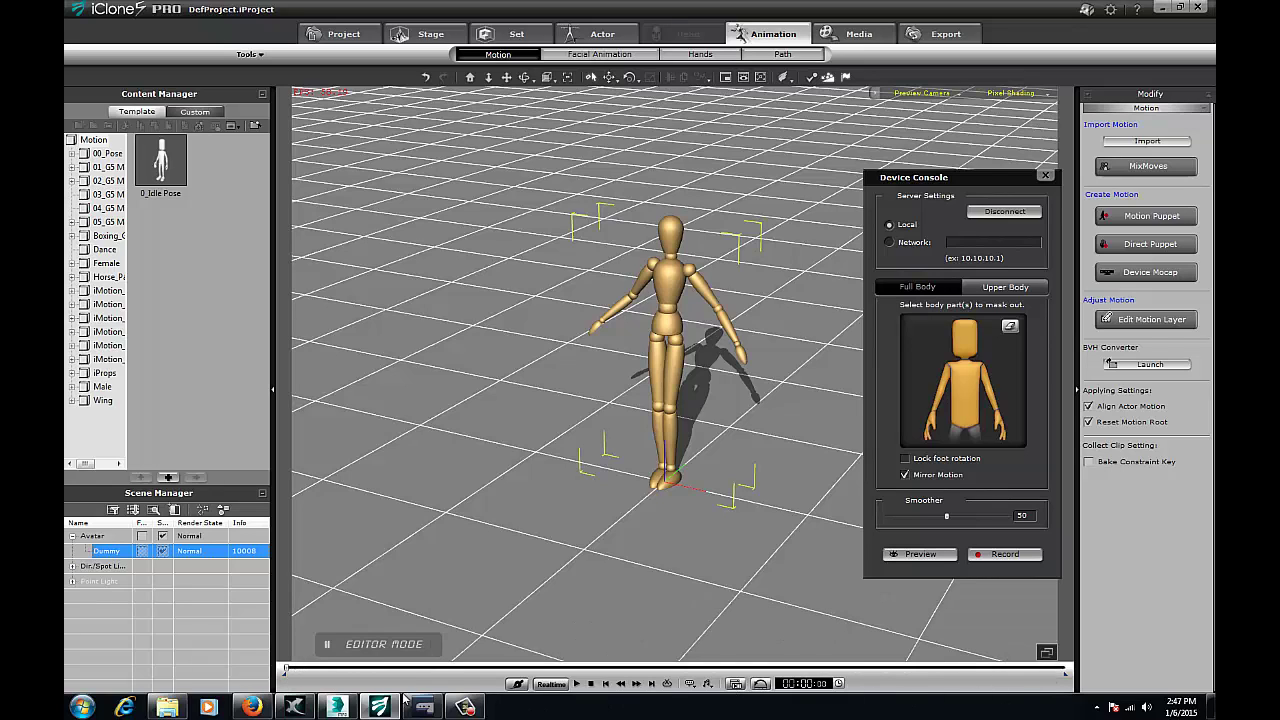
left_click(465, 707)
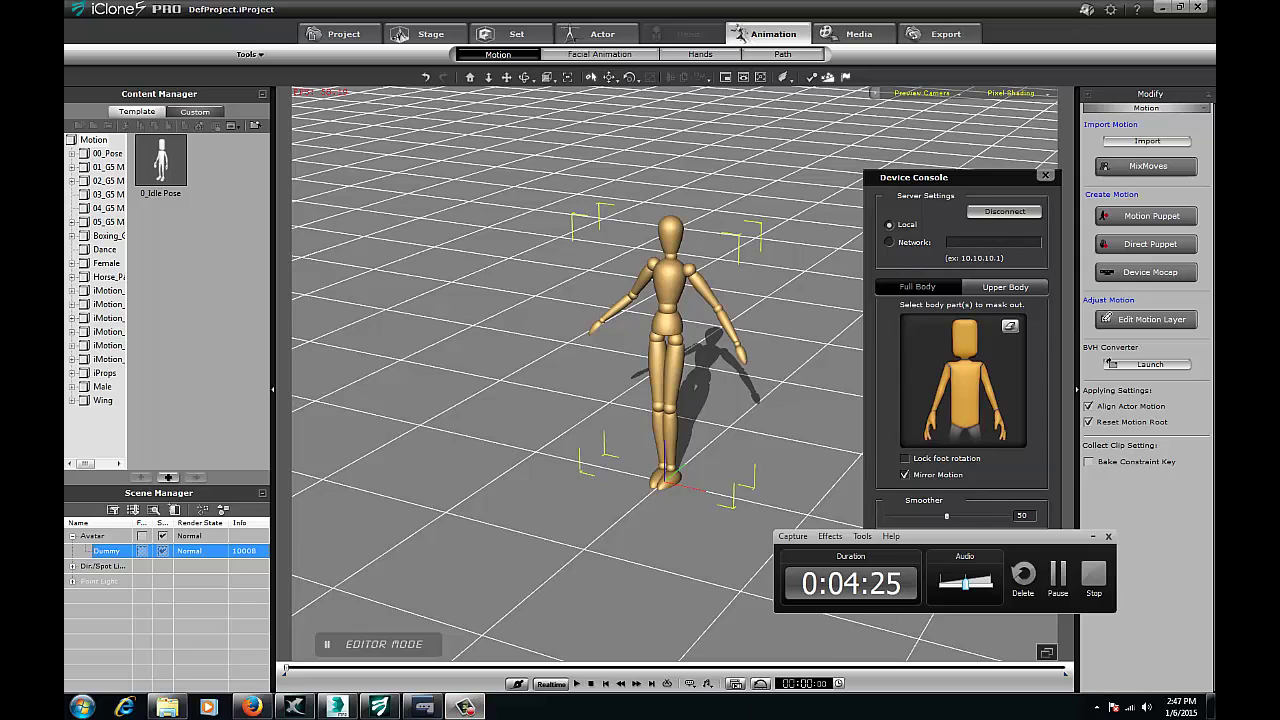
left_click(1093, 537)
left_click(426, 706)
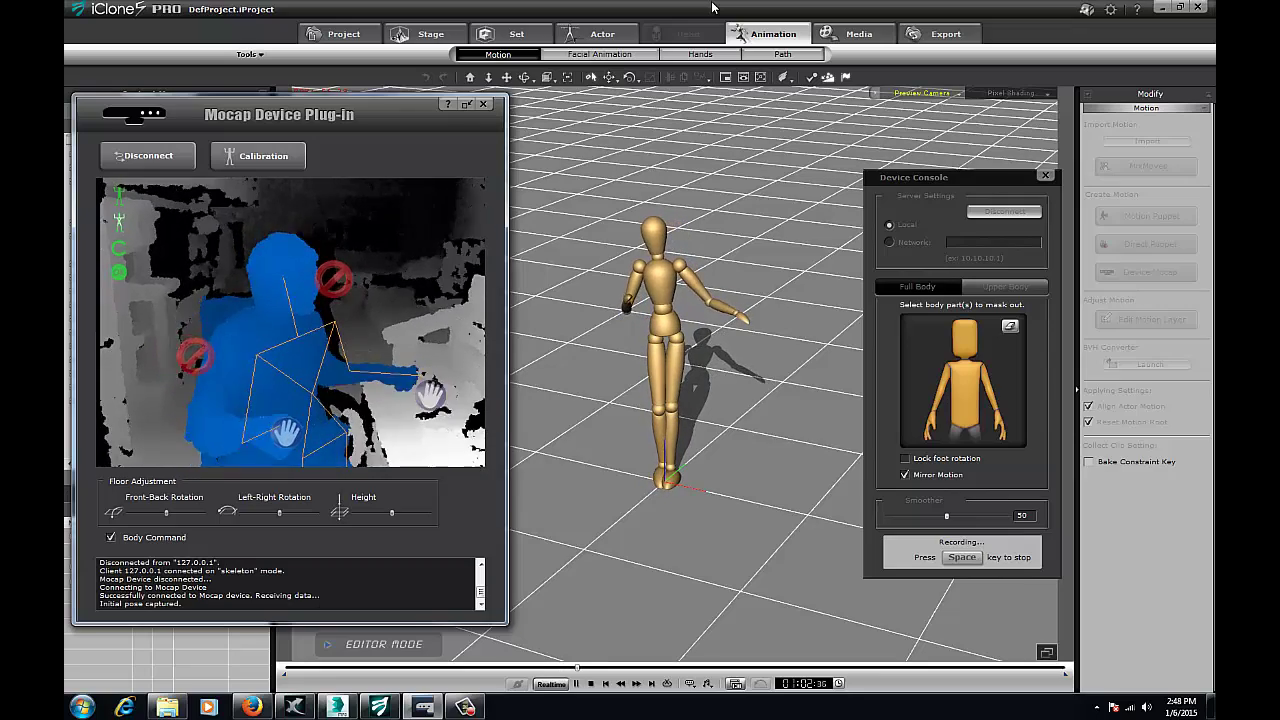
key("space")
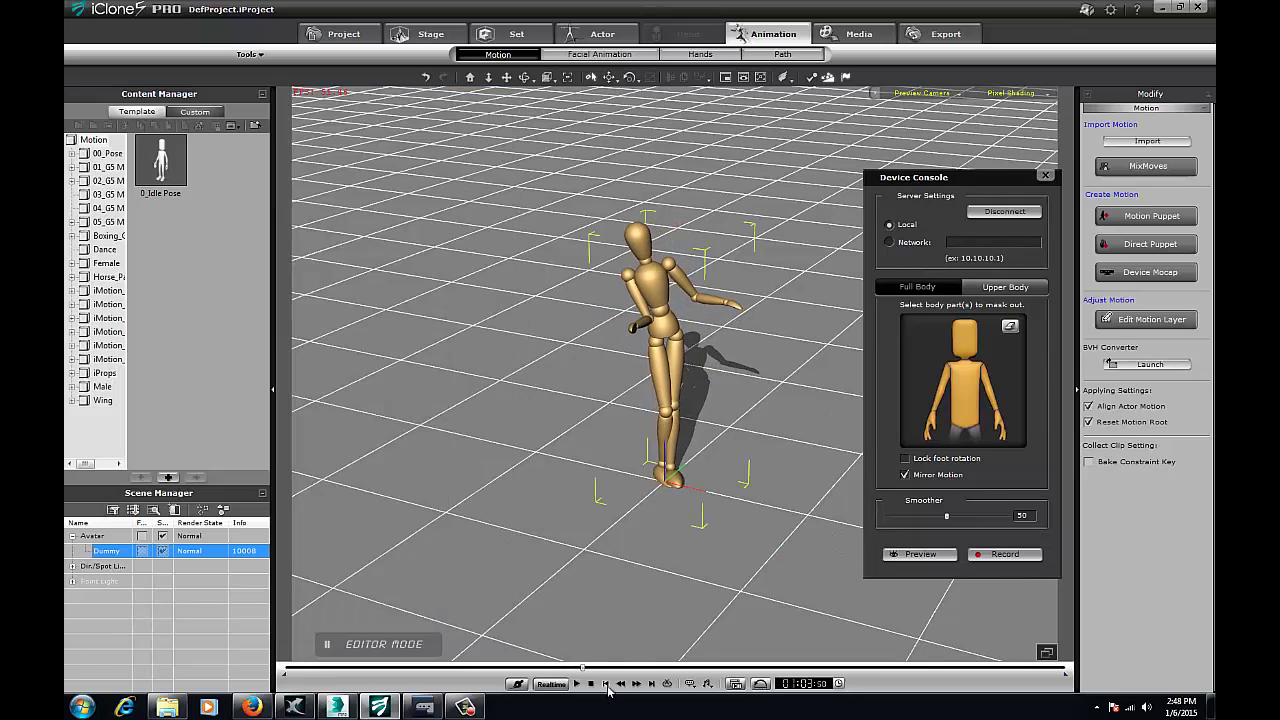
left_click(1045, 175)
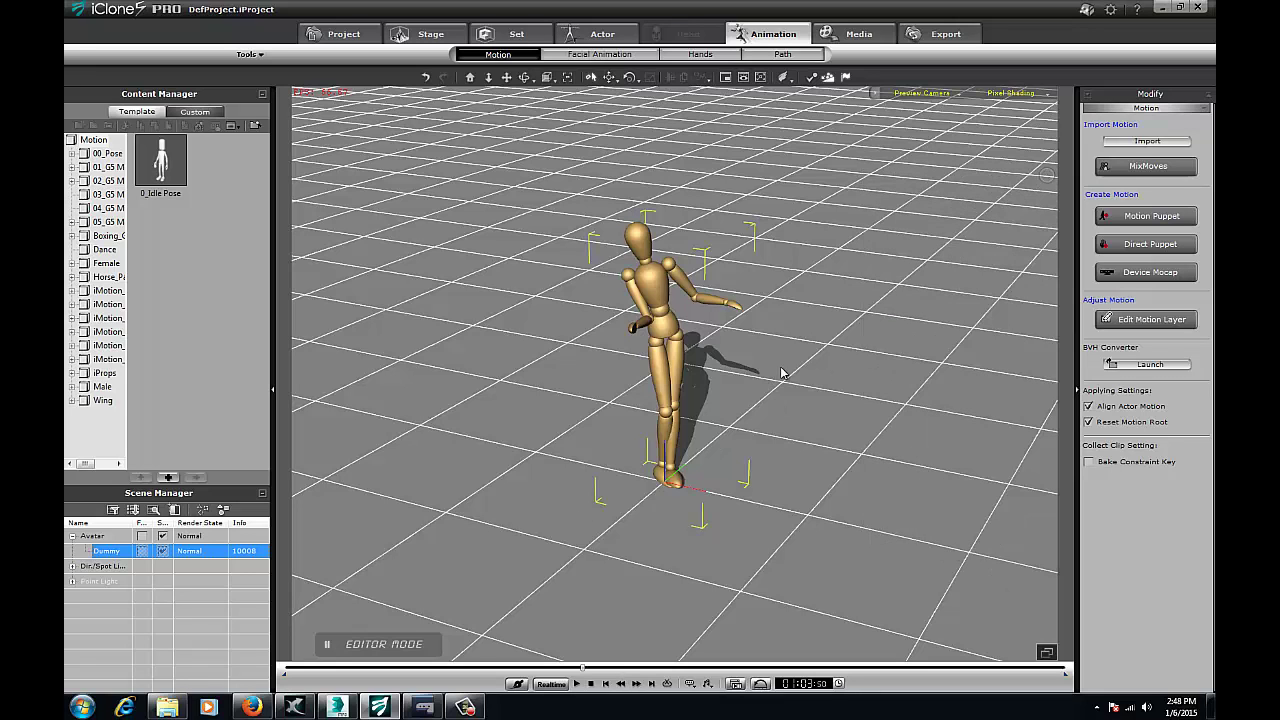
left_click(428, 712)
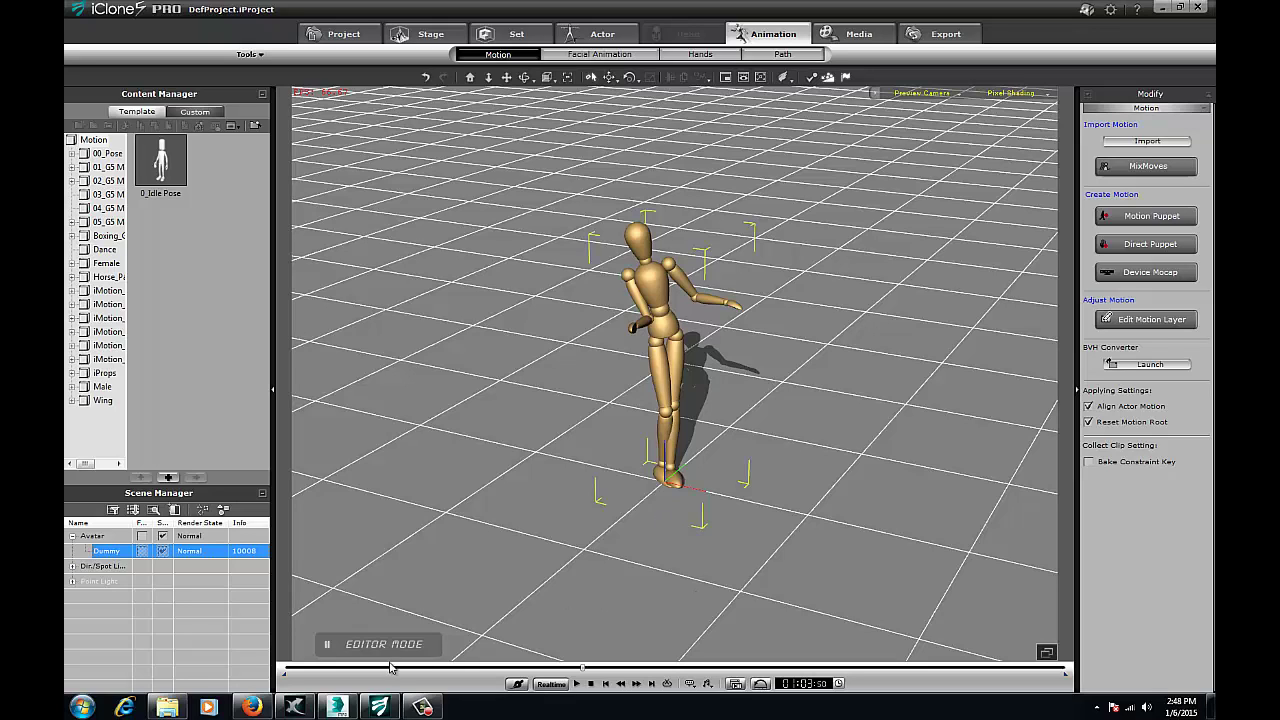
left_click(422, 707)
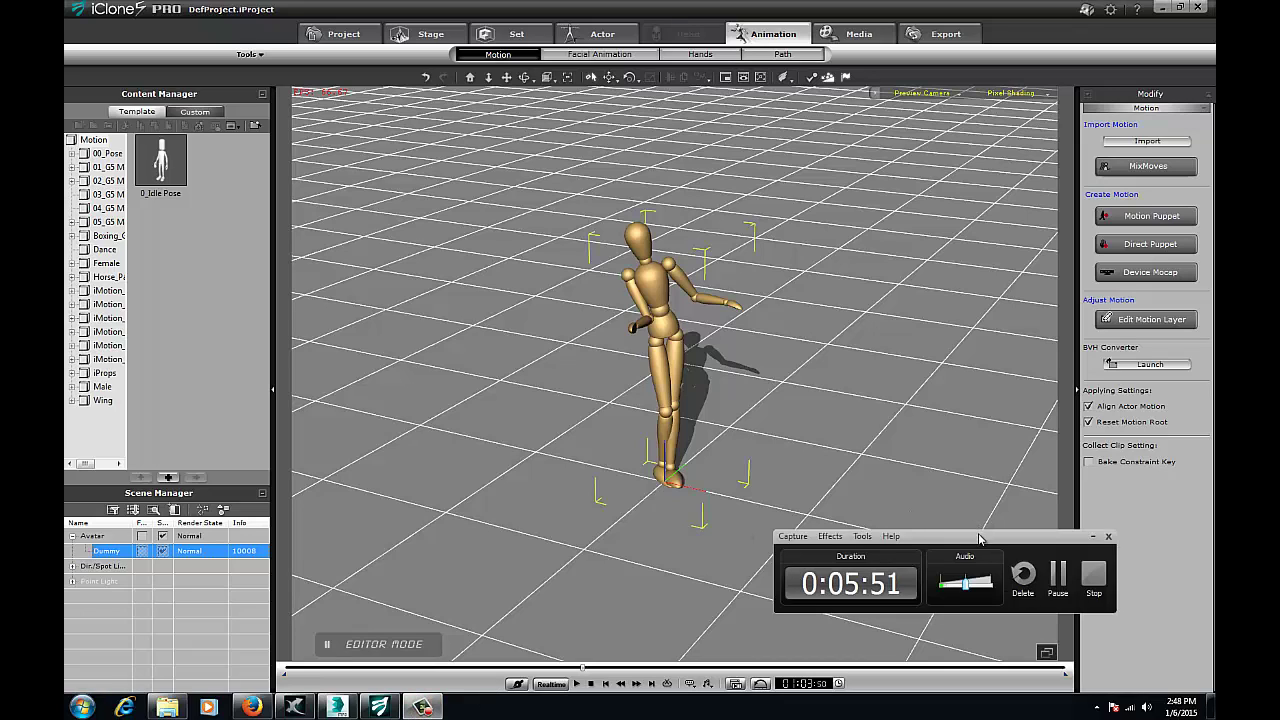
left_click_drag(977, 540, 973, 497)
left_click(1056, 535)
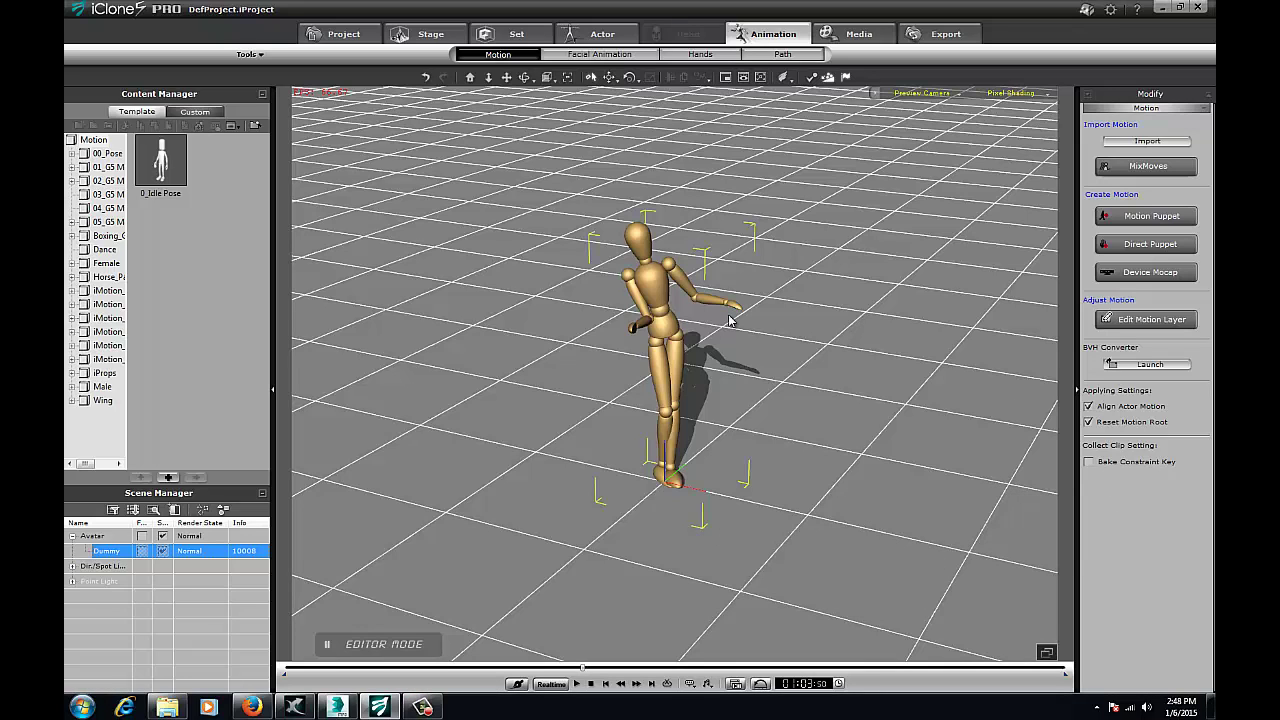
Step: Open the timeline, replace the Project track with the Dummy's tracks and expand its Motion track
left_click_drag(582, 668, 319, 698)
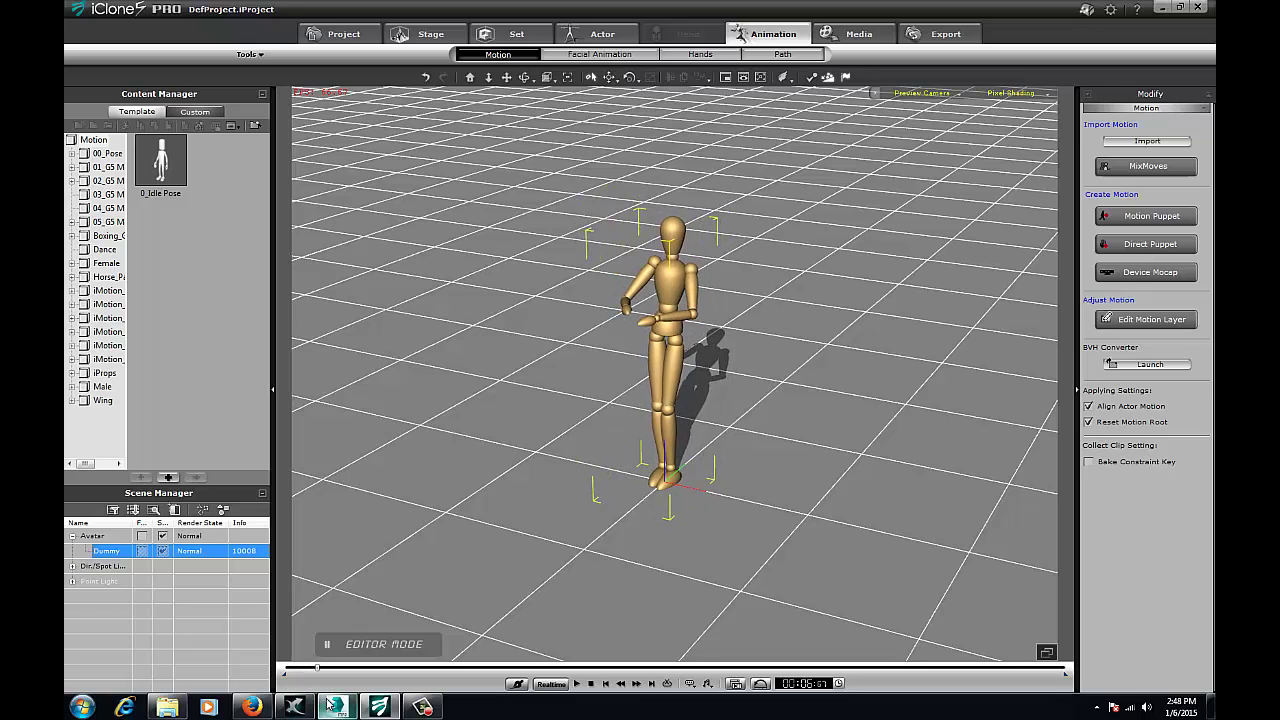
left_click(736, 684)
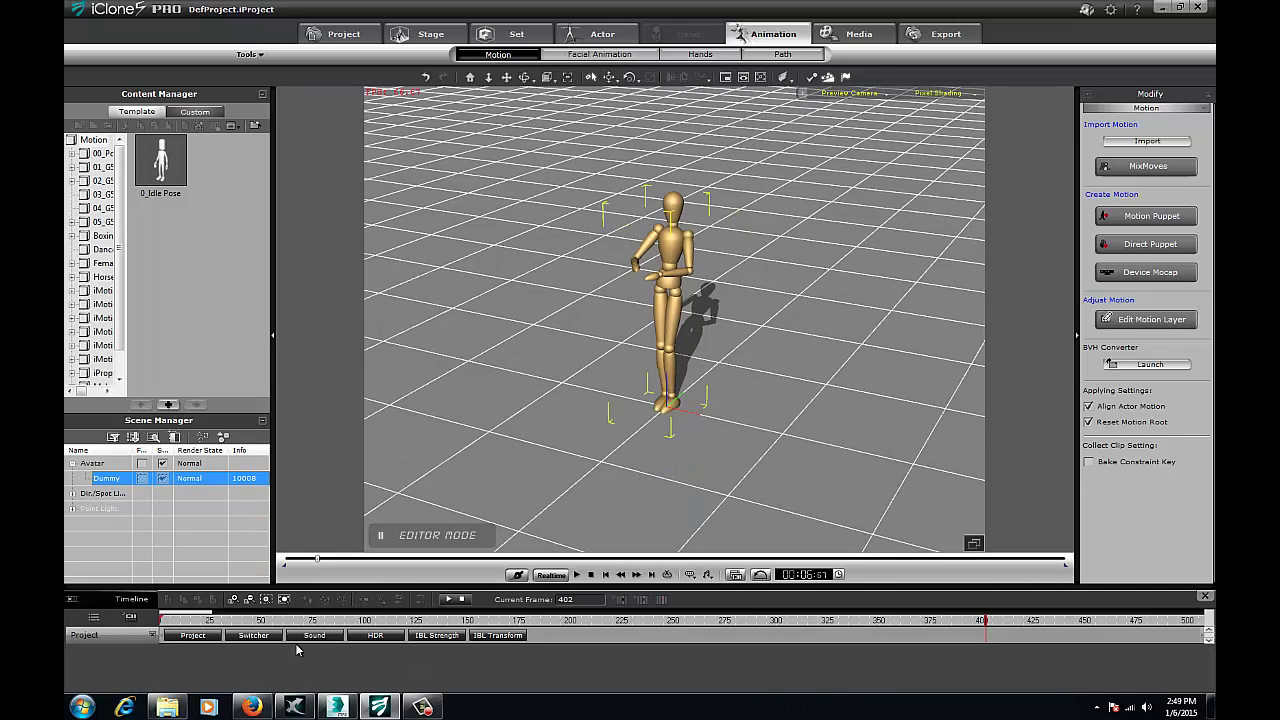
left_click(133, 620)
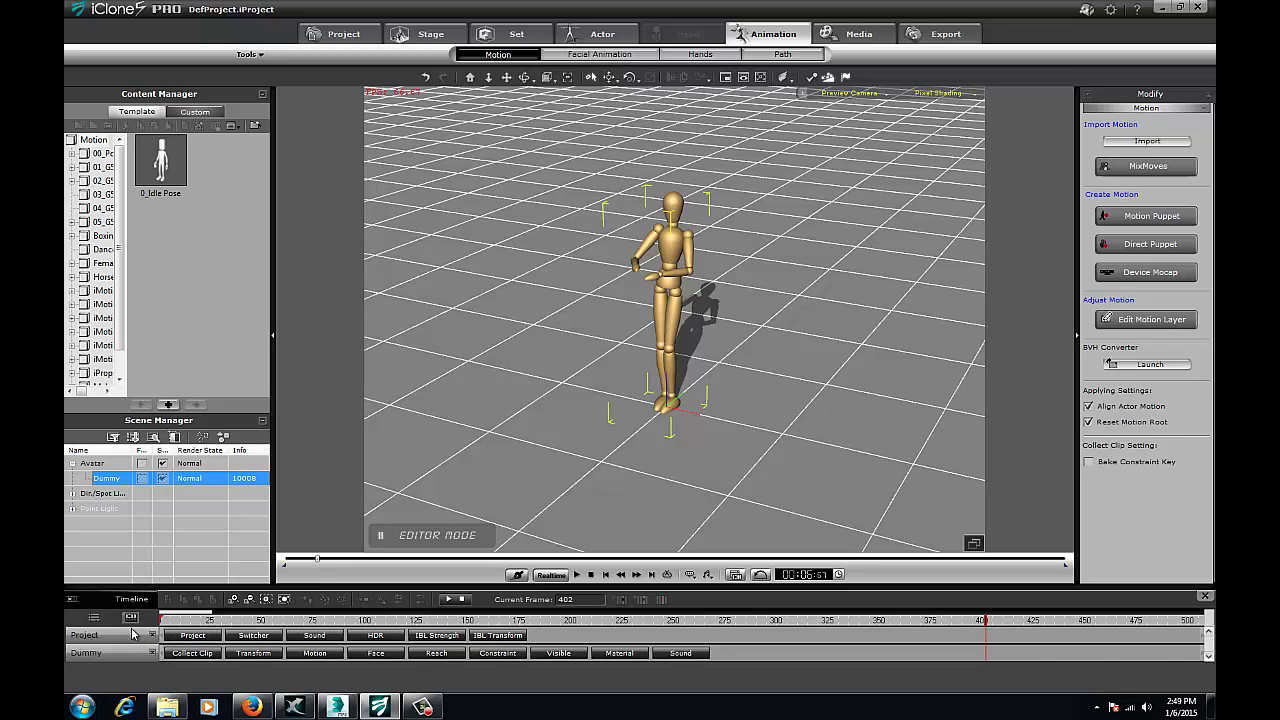
left_click(152, 636)
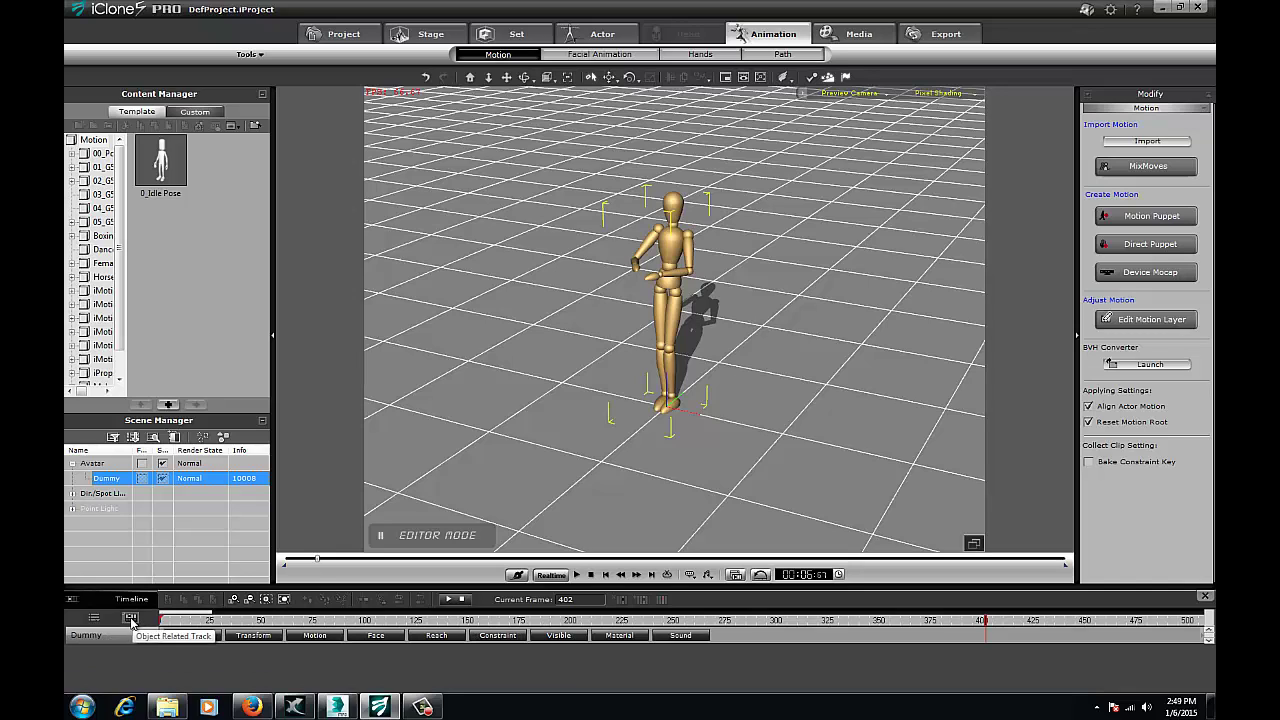
left_click(320, 636)
Step: Zoom the timeline out to the whole recorded puppet clip and place the playhead at its end, frame 3817
left_click(463, 649)
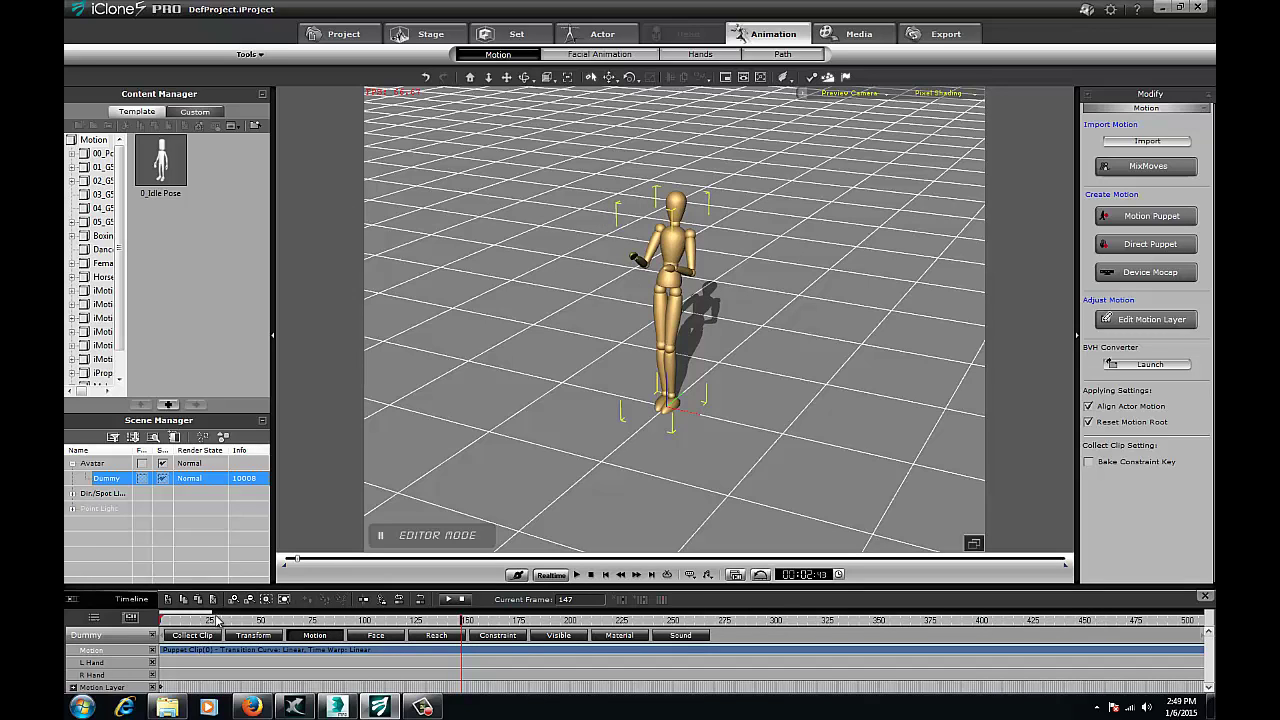
left_click_drag(216, 612, 755, 612)
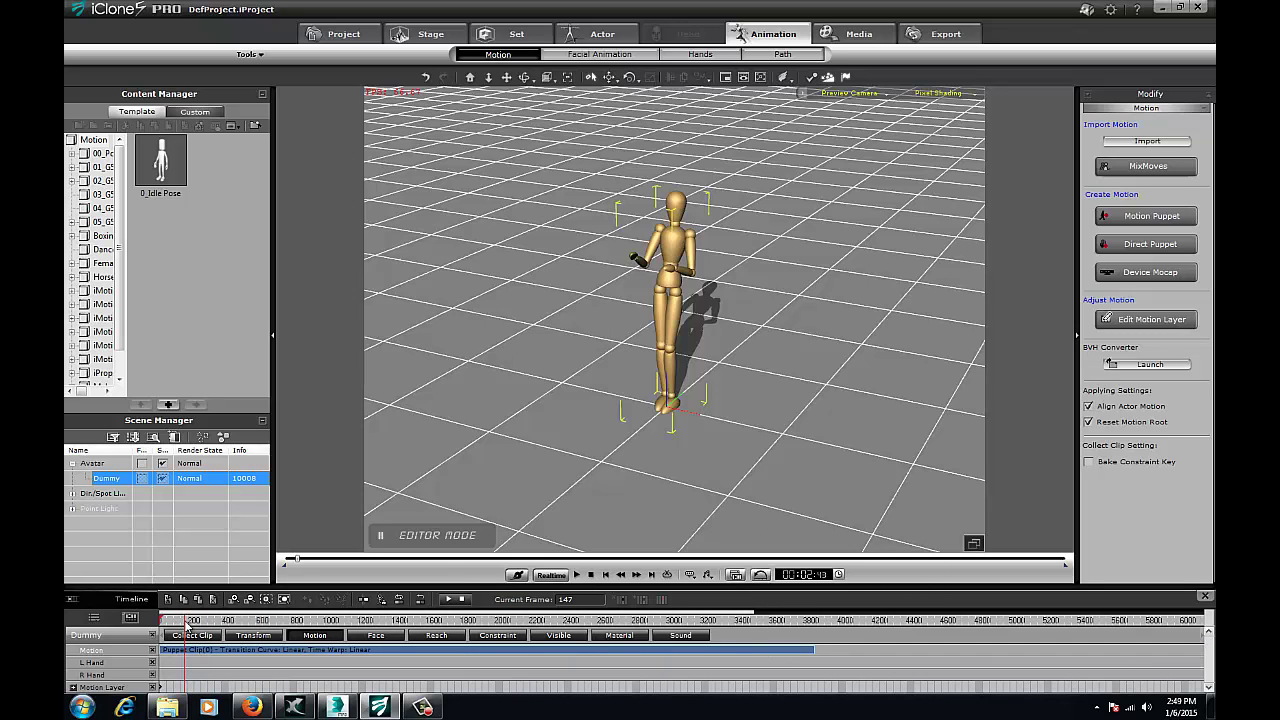
left_click_drag(185, 620, 768, 609)
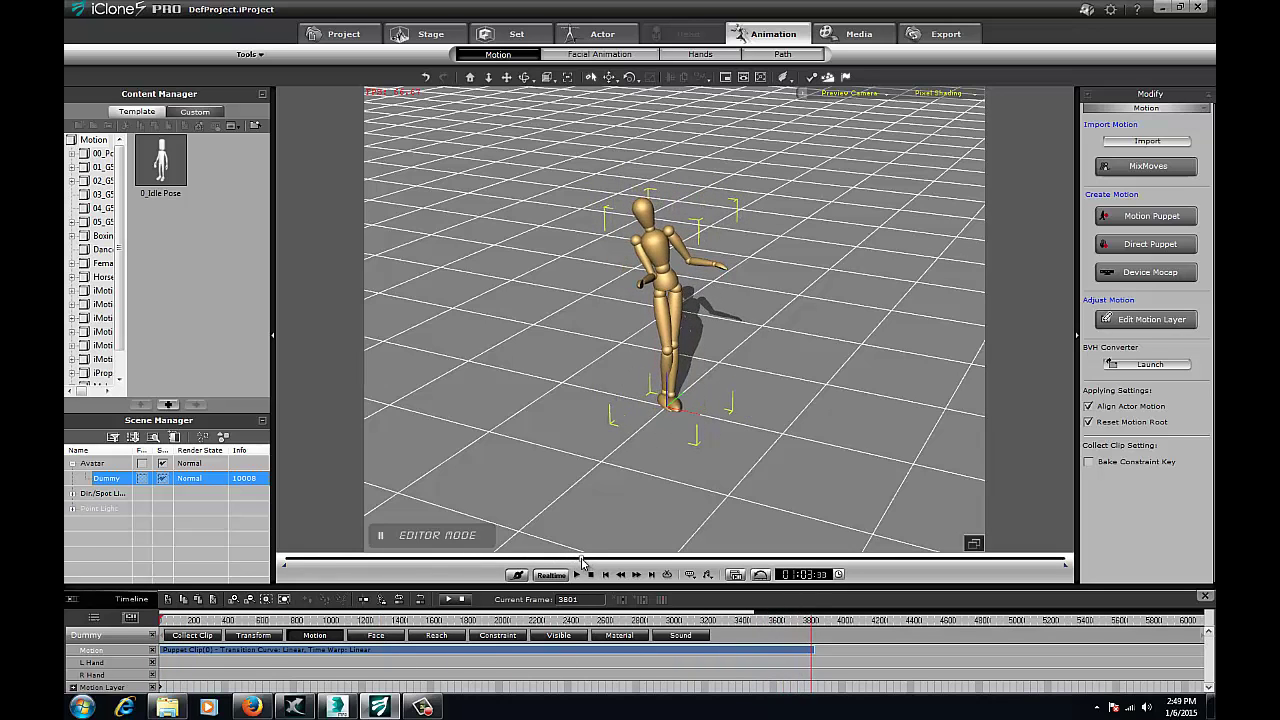
left_click(814, 622)
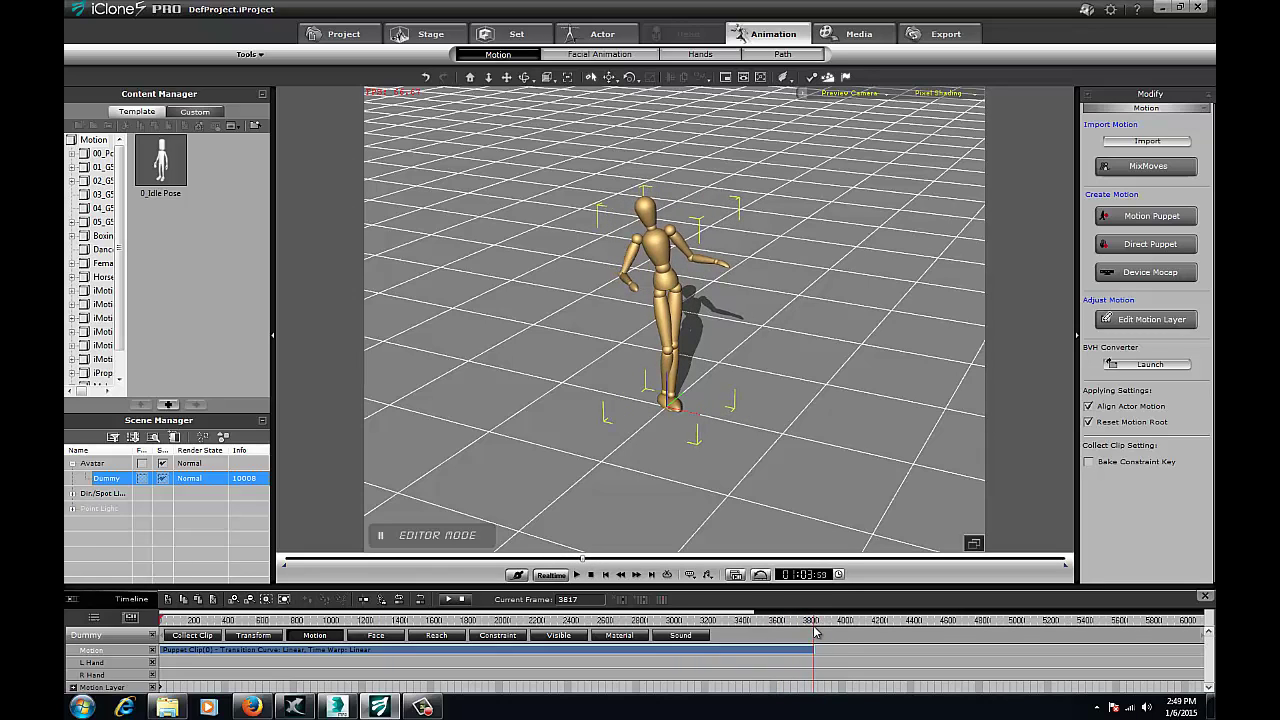
Step: Set the project's total animation length to 3813 frames in the time settings
double_click(567, 599)
left_click(838, 574)
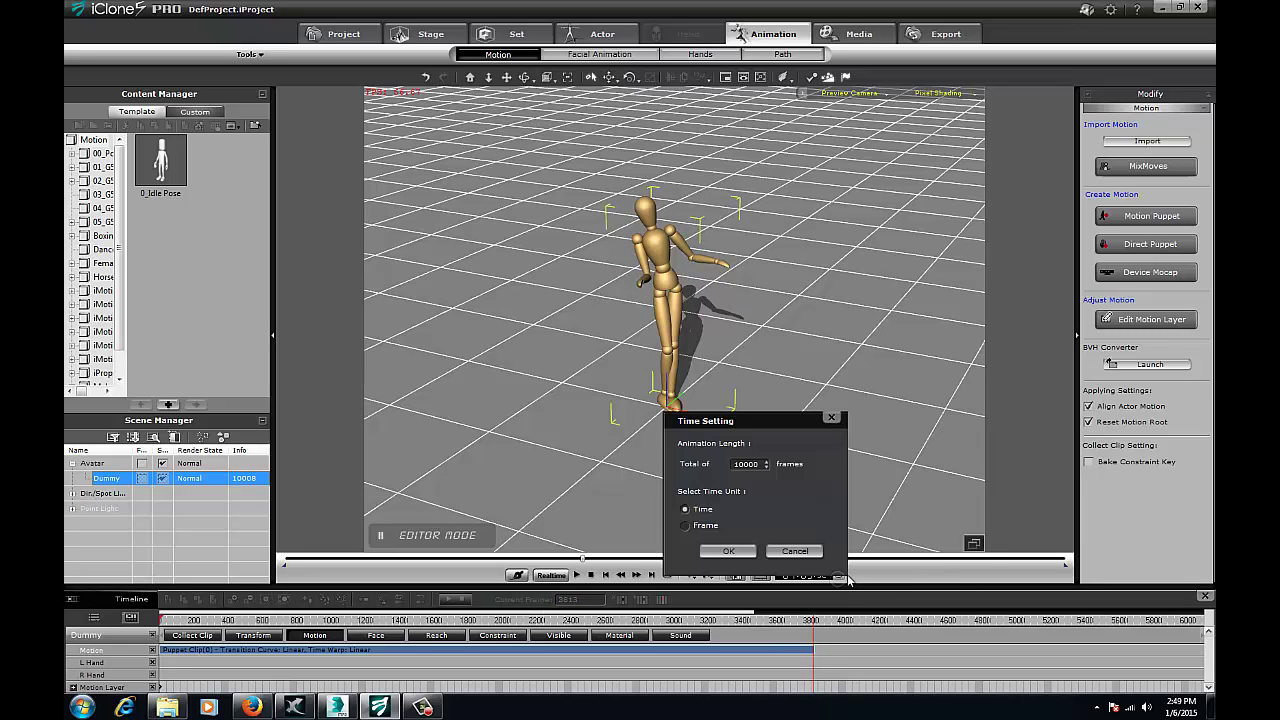
left_click_drag(762, 463, 682, 455)
type("3813")
left_click(728, 551)
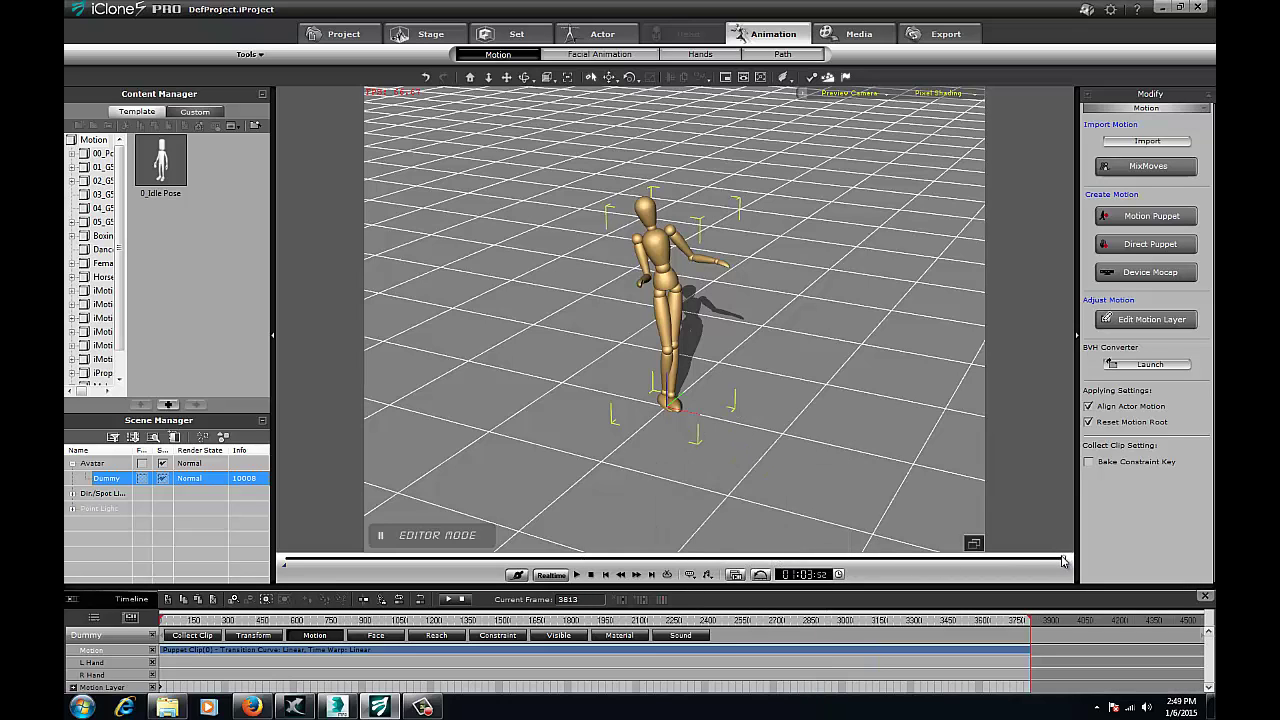
Step: Break the Dummy's motion clip at frame 289, delete the section before it and shift the remaining clip to the timeline's start
left_click_drag(1063, 561, 335, 571)
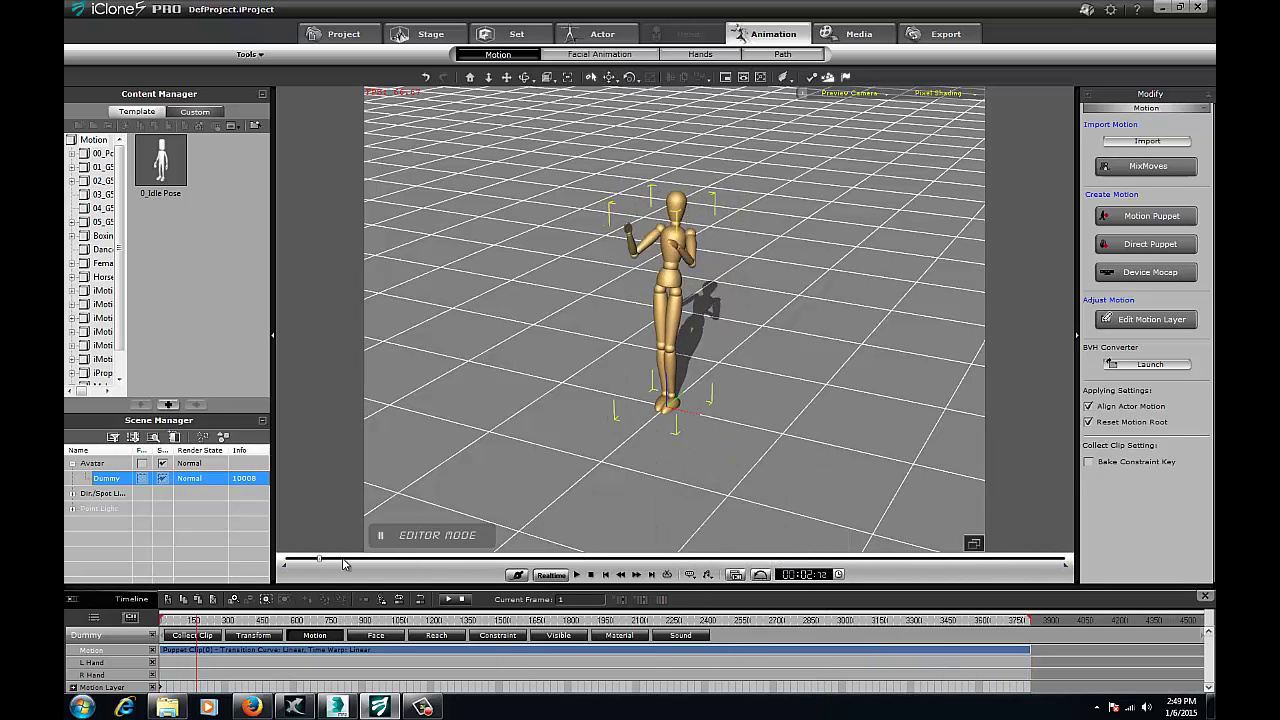
left_click_drag(358, 563, 271, 551)
left_click_drag(170, 621, 226, 618)
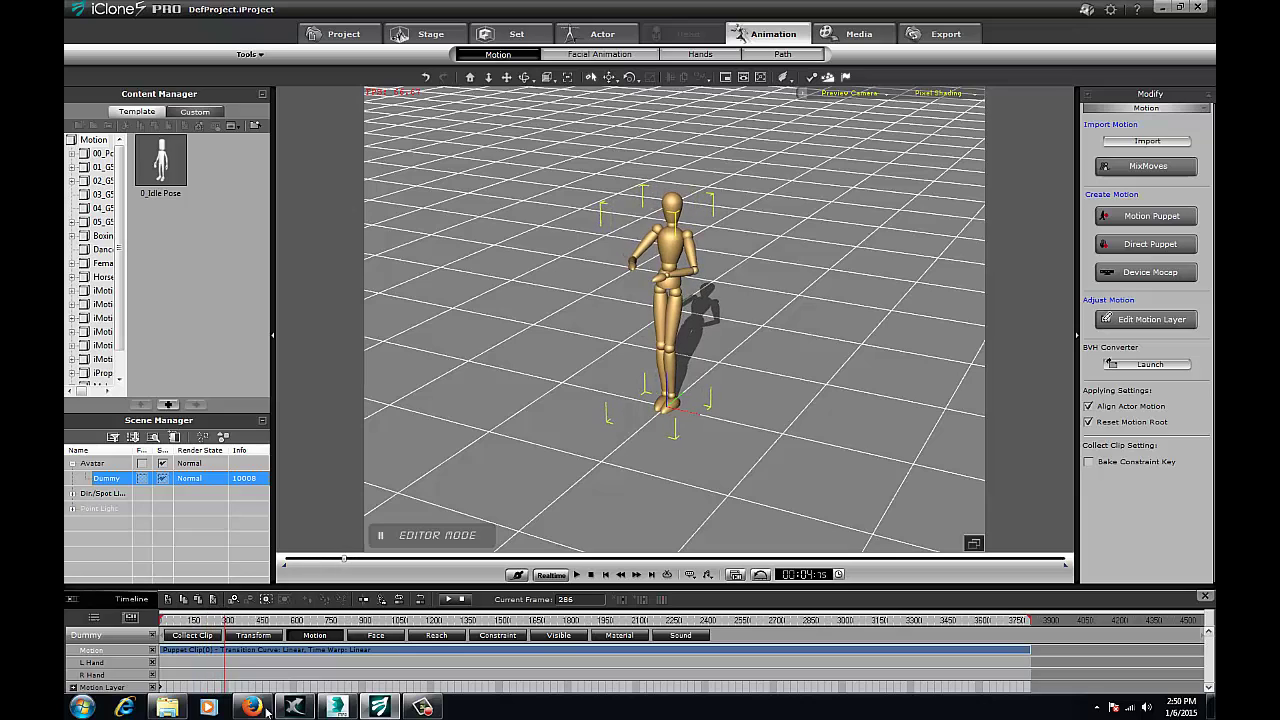
right_click(232, 652)
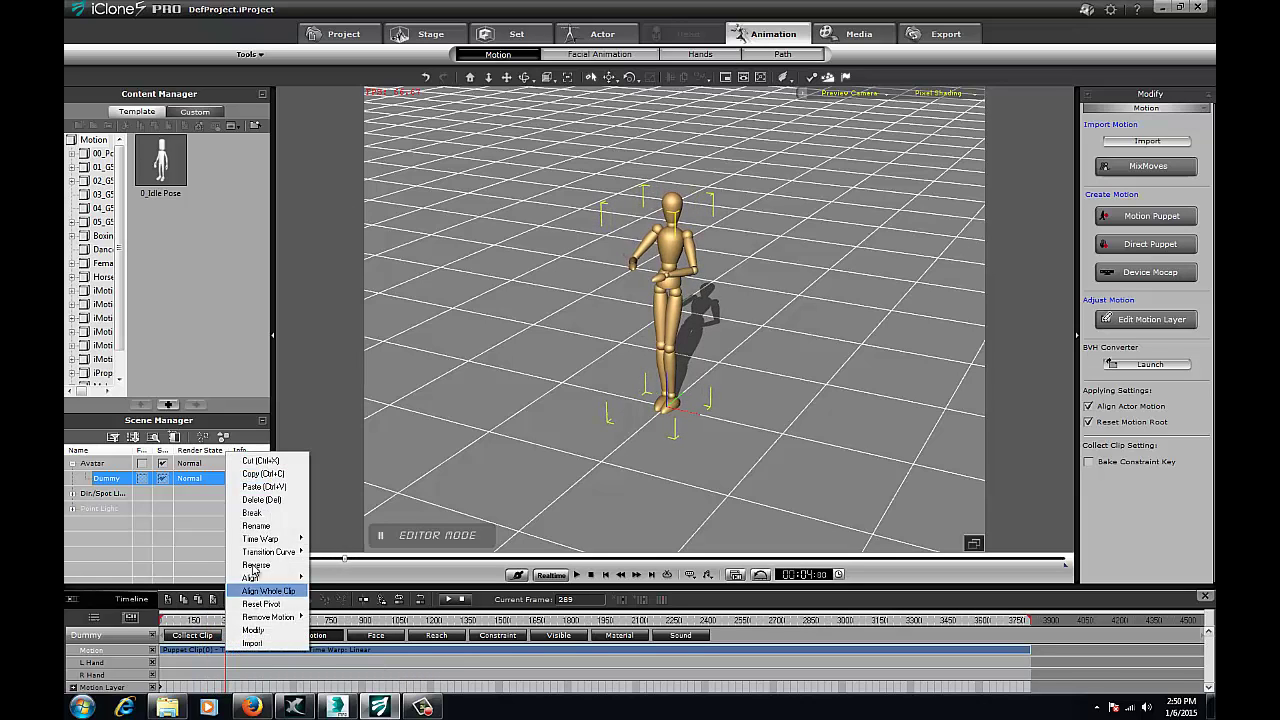
left_click(252, 513)
left_click(204, 653)
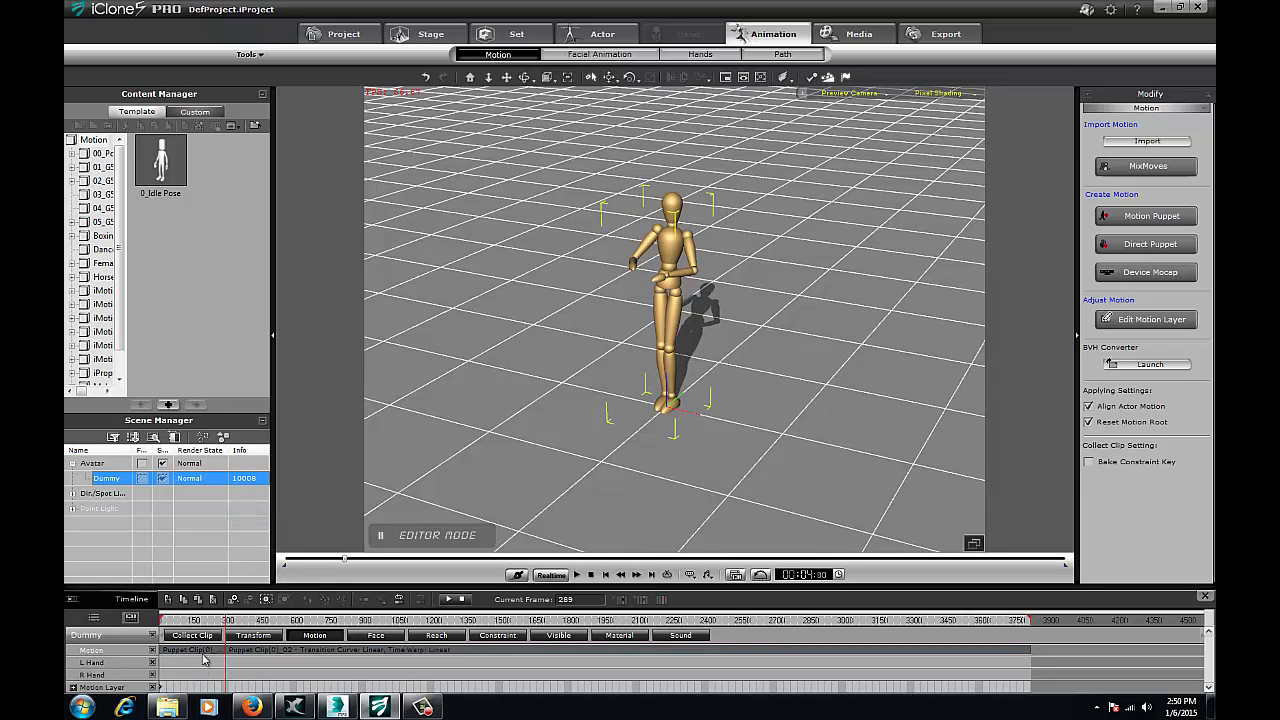
key("Delete")
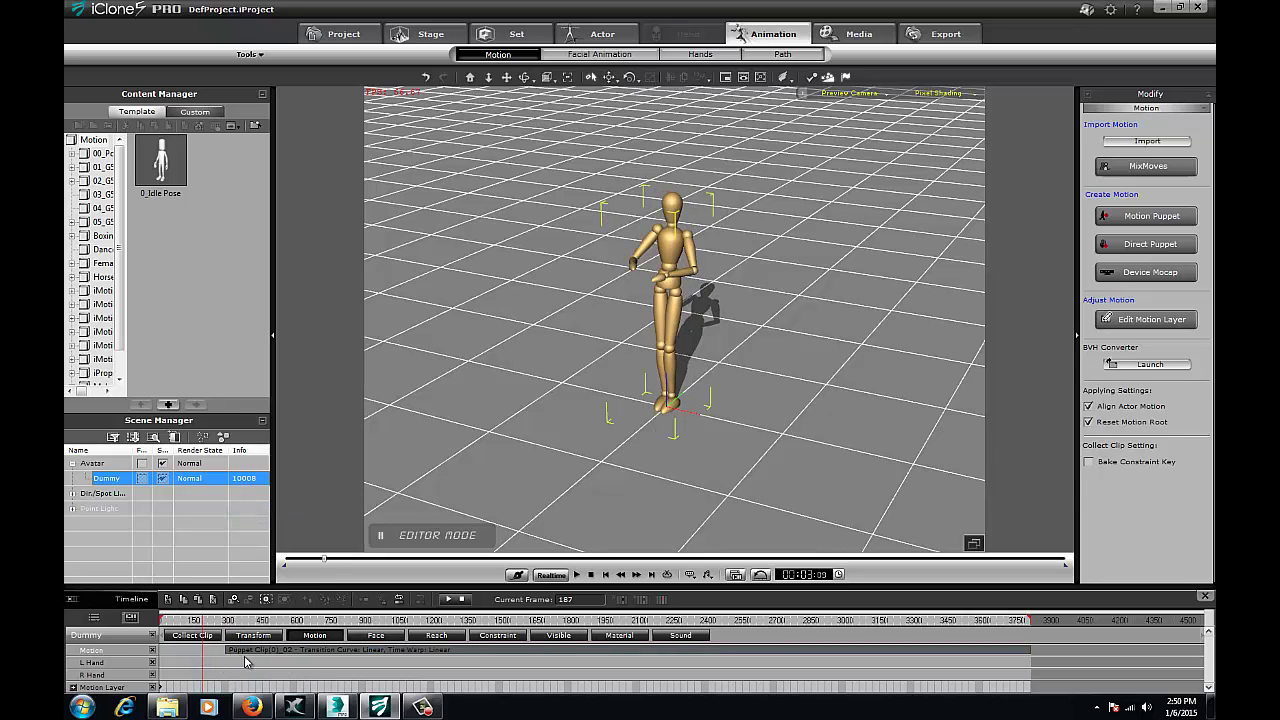
left_click_drag(245, 663, 177, 652)
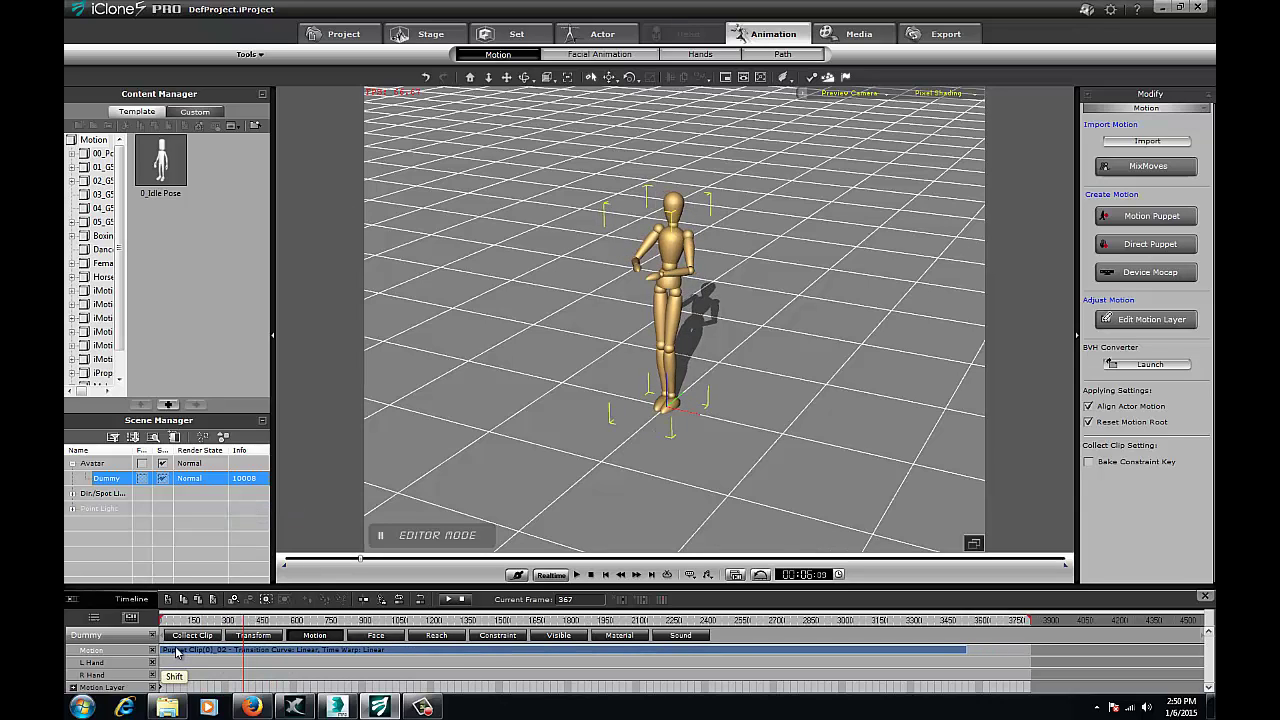
Step: Break the motion clip near its end at about frame 3331 and delete the trailing section
left_click_drag(236, 623, 958, 540)
left_click(921, 650)
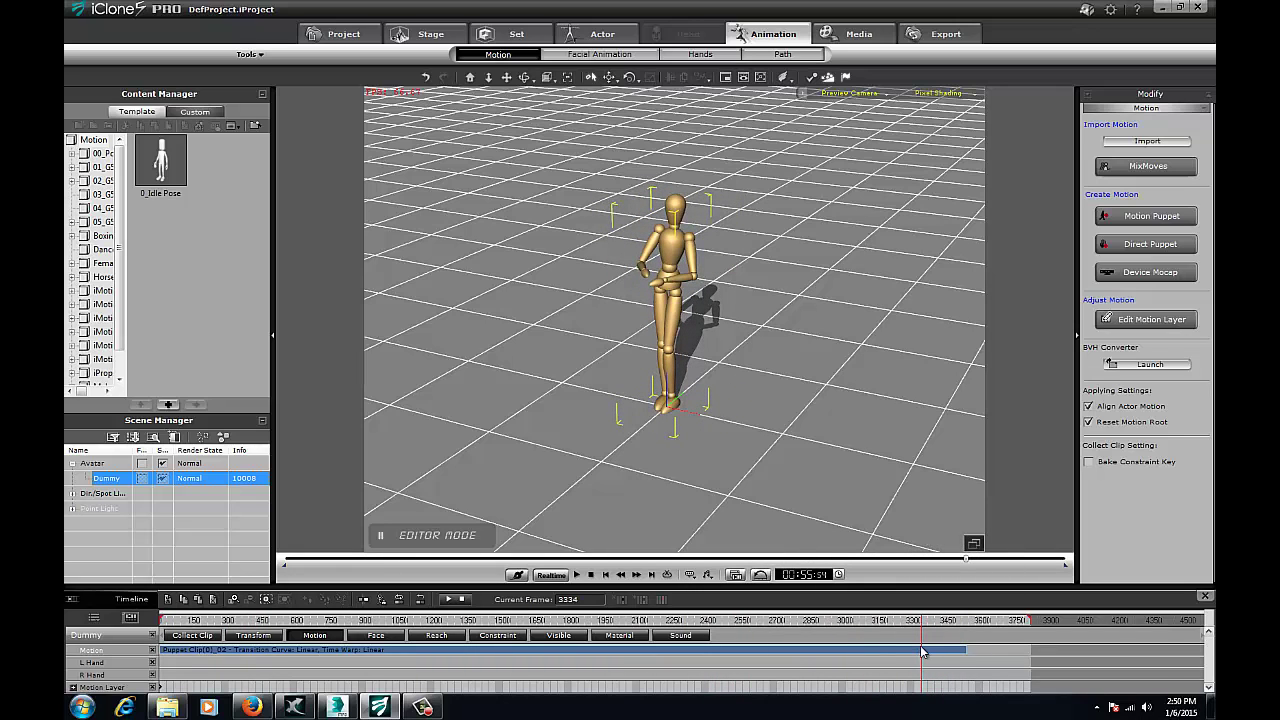
right_click(921, 650)
left_click(954, 510)
left_click(931, 652)
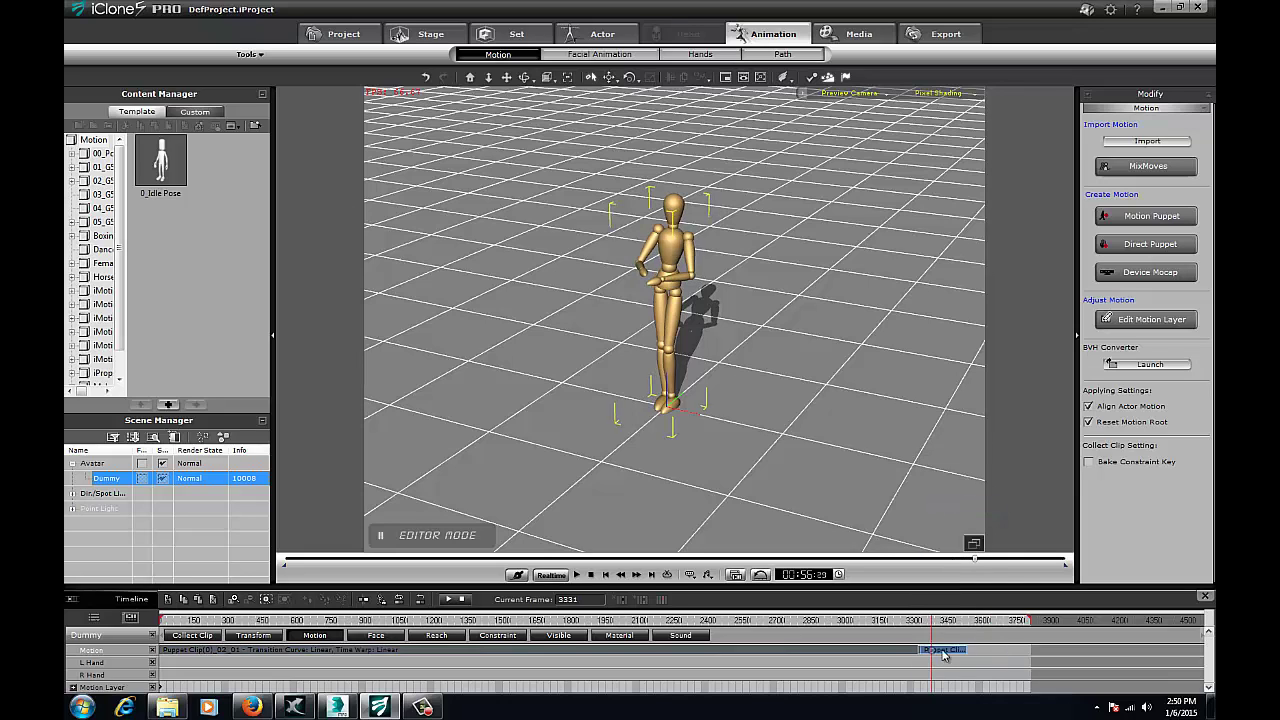
key("Delete")
Step: Set the total animation length to 3328 frames, matching the trimmed clip's end, and return the playhead to the first frame
mouse_move(923, 618)
left_mouse_down()
mouse_move(880, 617)
mouse_move(921, 613)
left_mouse_up()
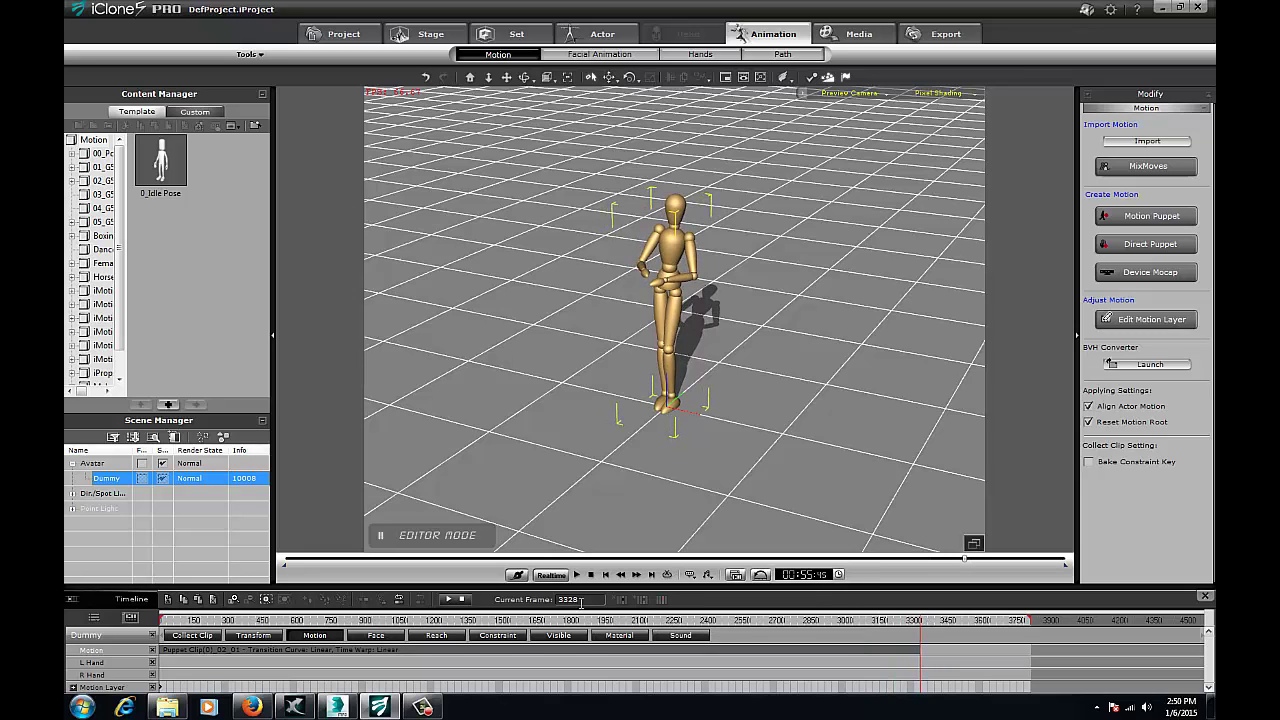
left_click(839, 574)
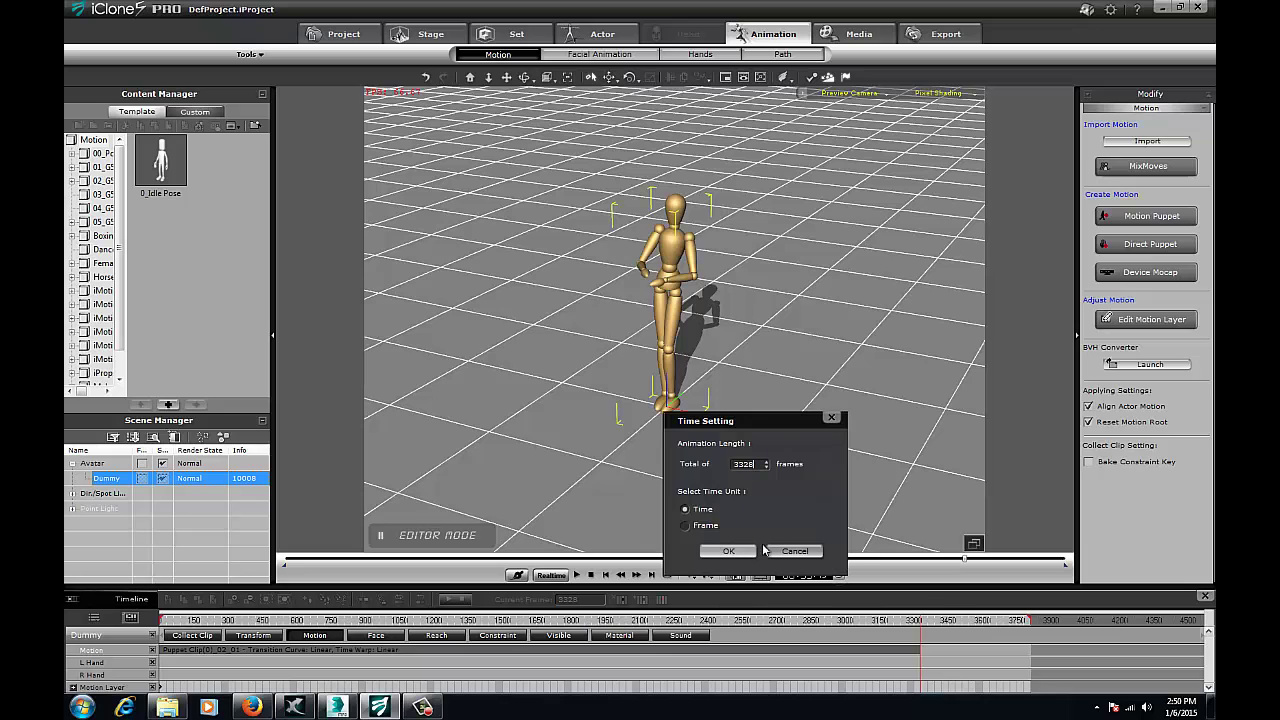
left_click(730, 551)
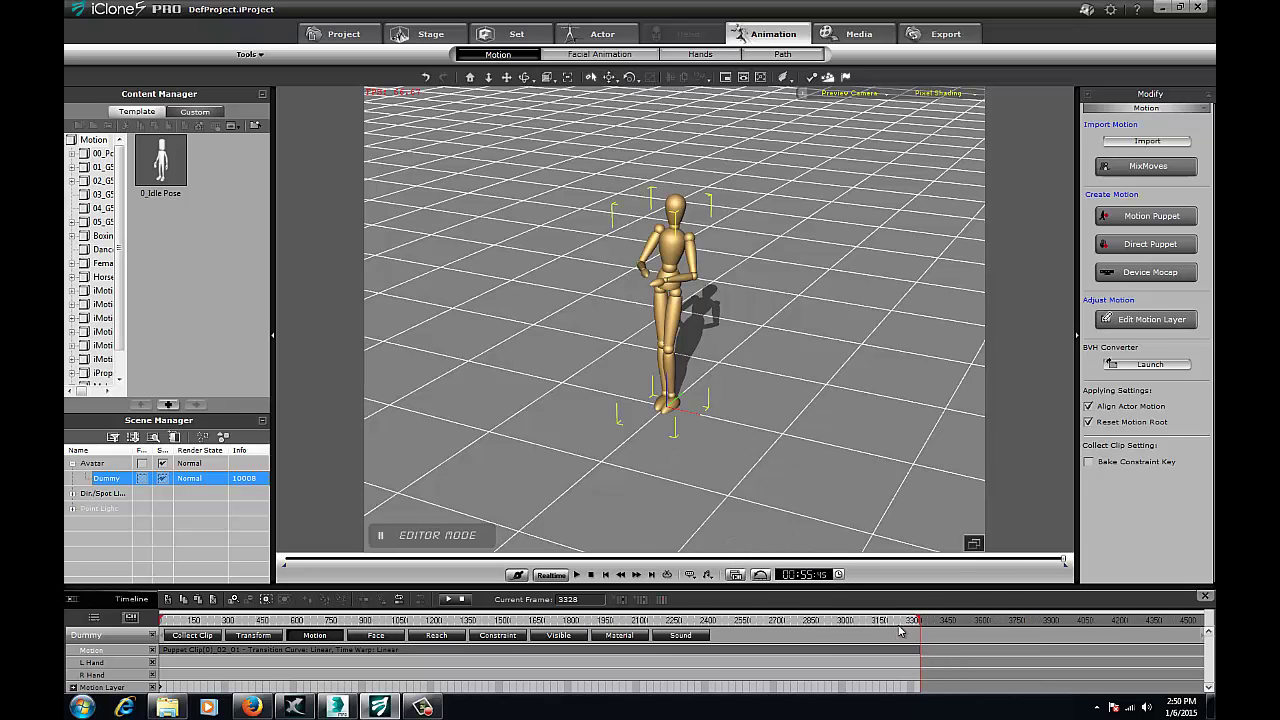
left_click_drag(862, 622, 145, 607)
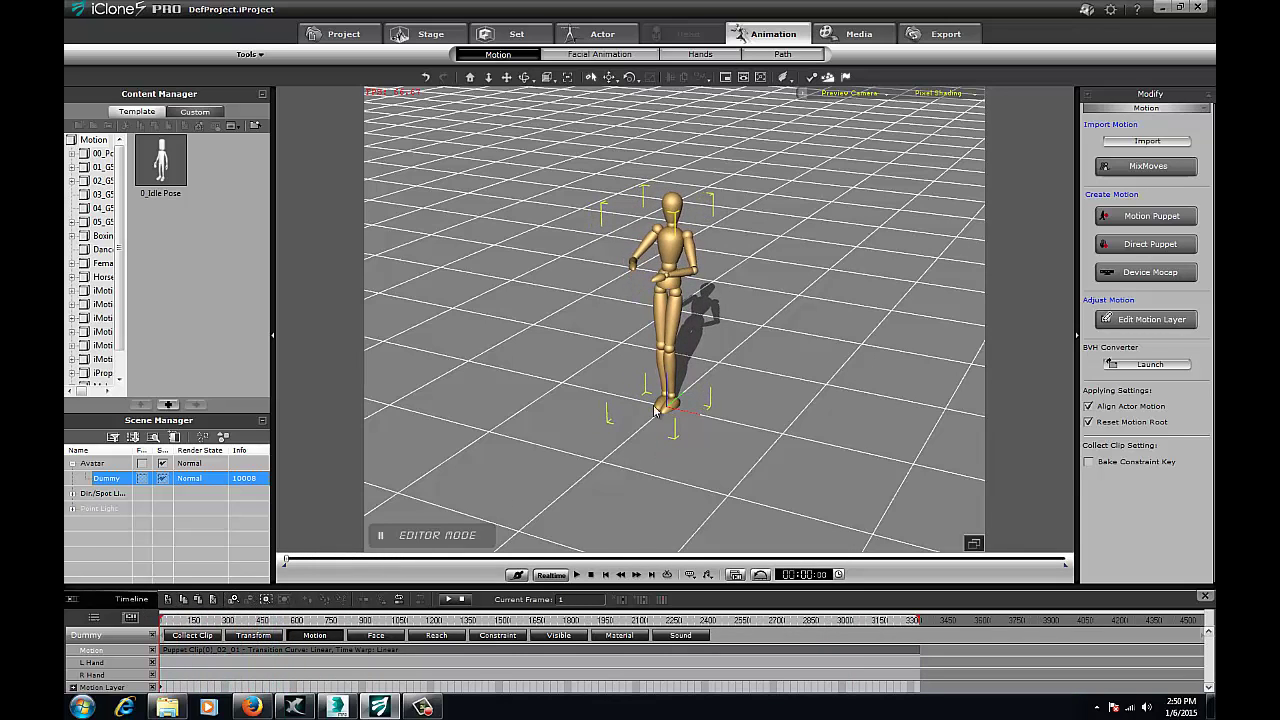
Step: Reduce iClone to a smaller window, open iClone 3DXchange5 and arrange both windows so they are visible together
left_click(1180, 7)
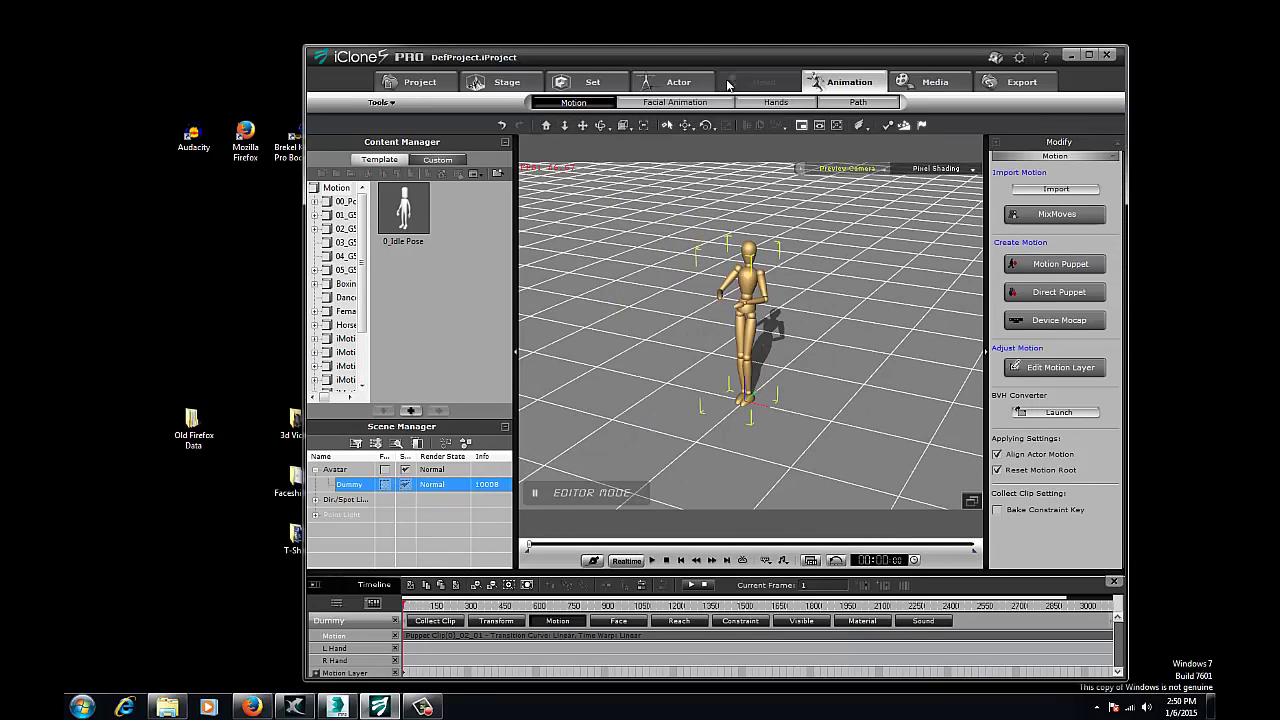
left_click_drag(717, 57, 768, 52)
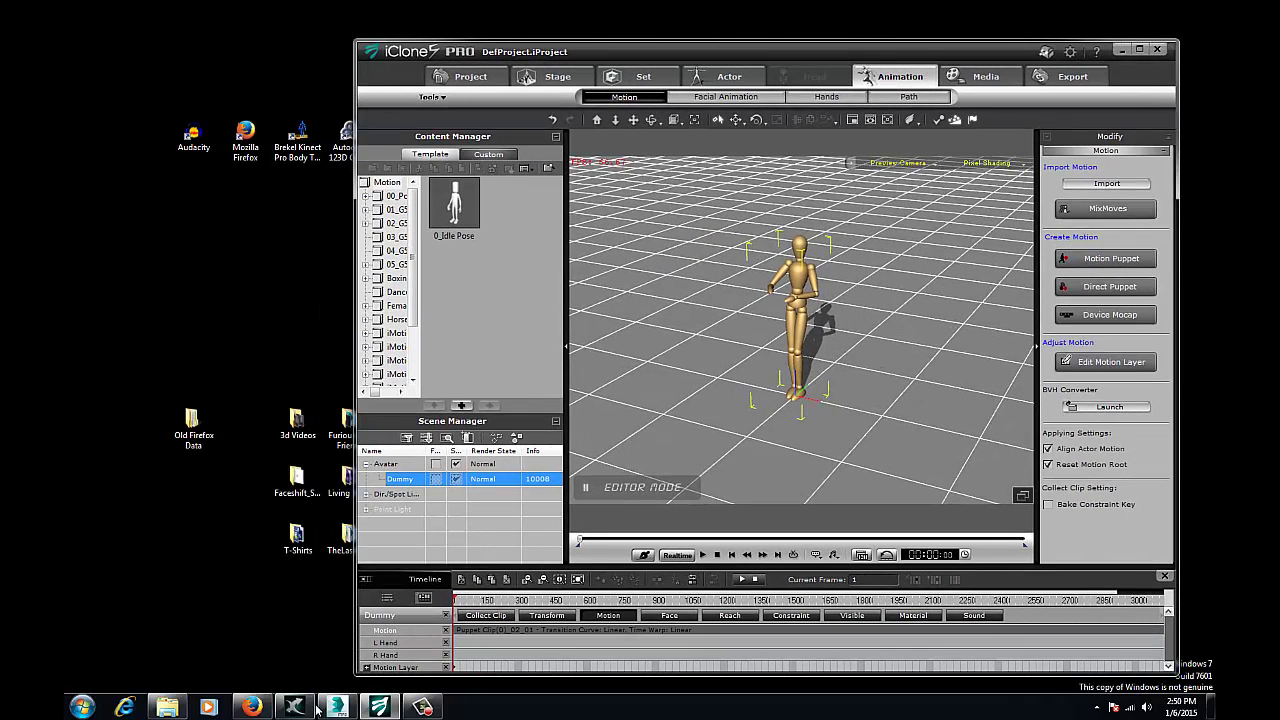
left_click(382, 710)
left_click(376, 712)
left_click(294, 707)
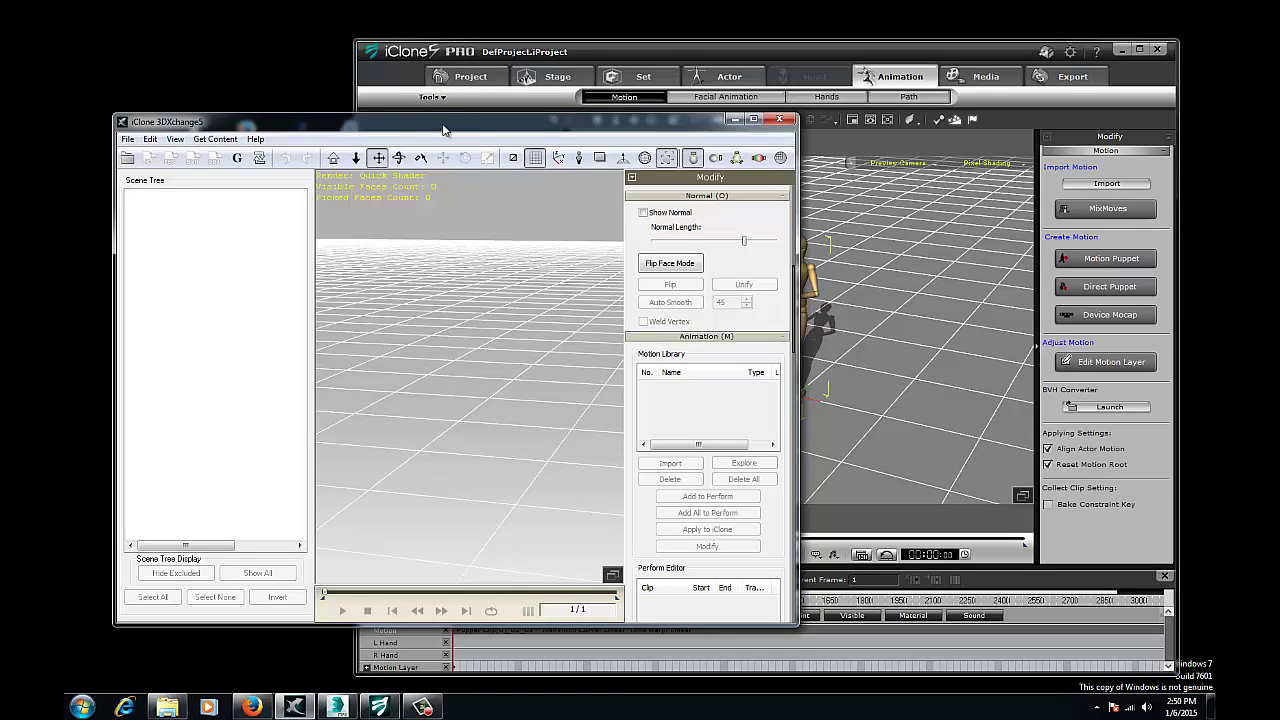
left_click_drag(445, 128, 415, 118)
left_click(769, 58)
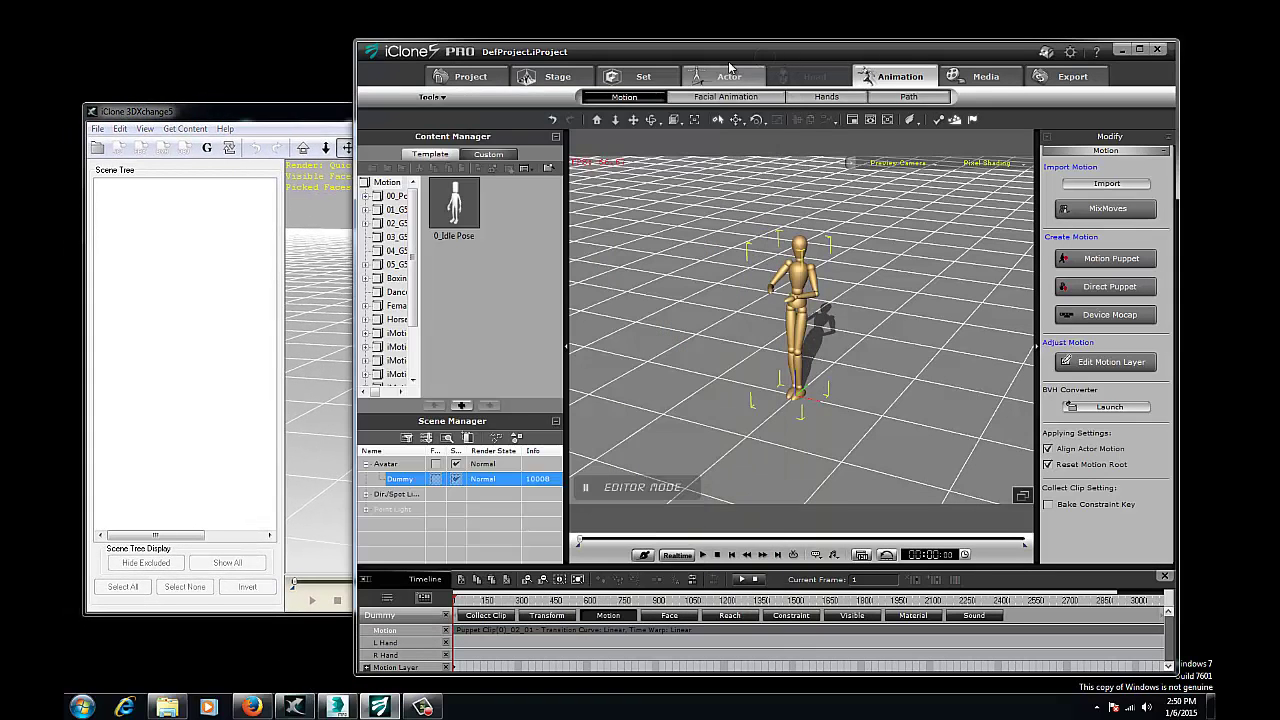
left_click_drag(745, 49, 891, 54)
left_click(975, 70)
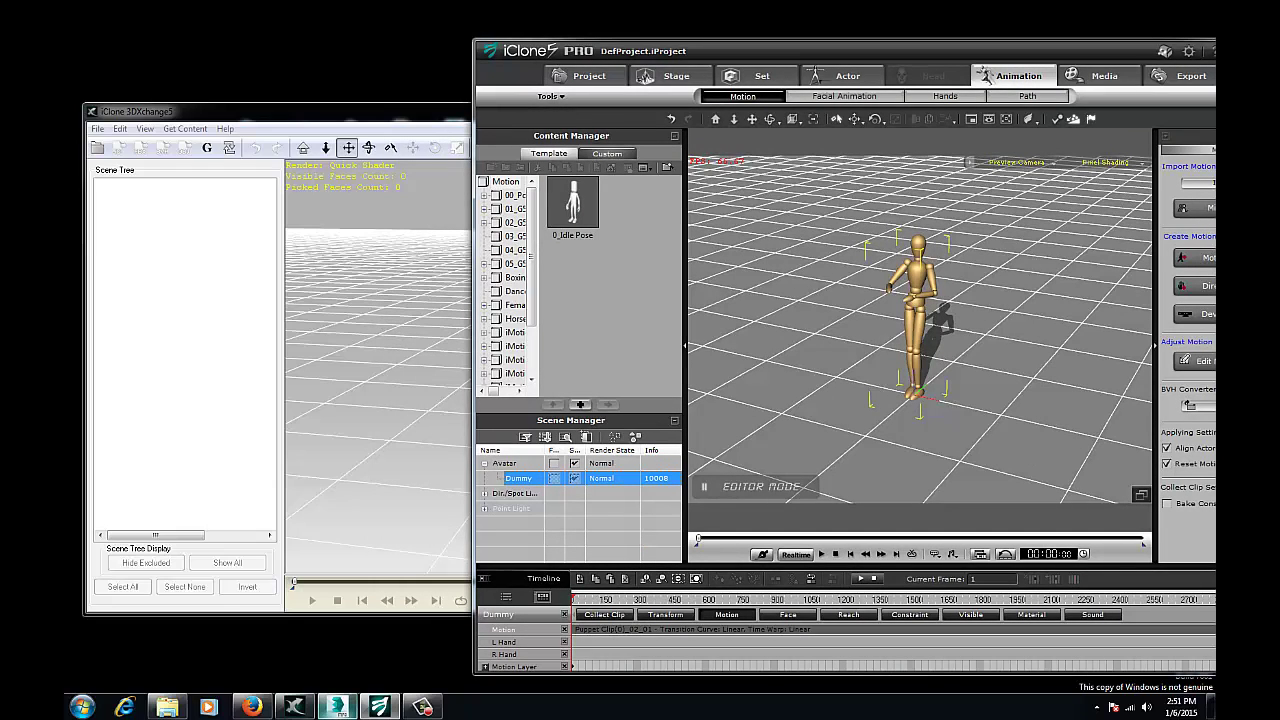
Step: Load the Dummy character from iClone's Avatar library into the 3DXchange viewport
mouse_move(340, 710)
left_click(846, 76)
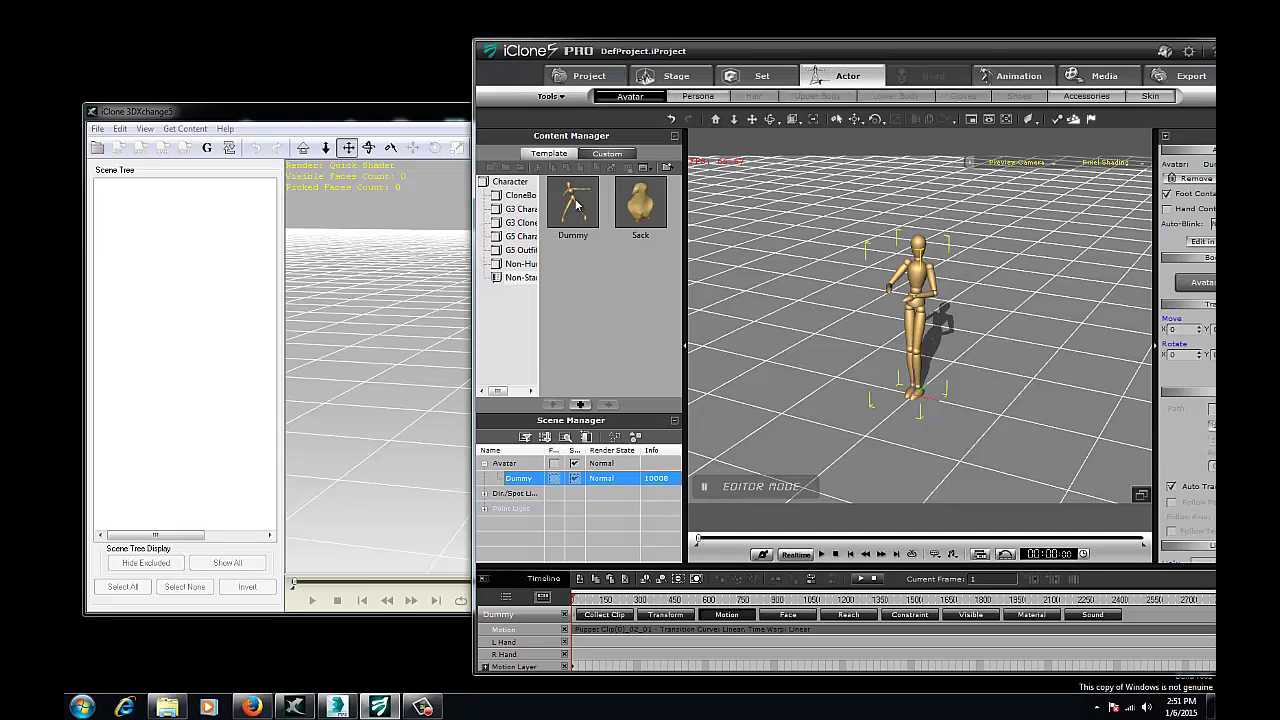
left_click(576, 204)
left_click_drag(572, 208, 398, 360)
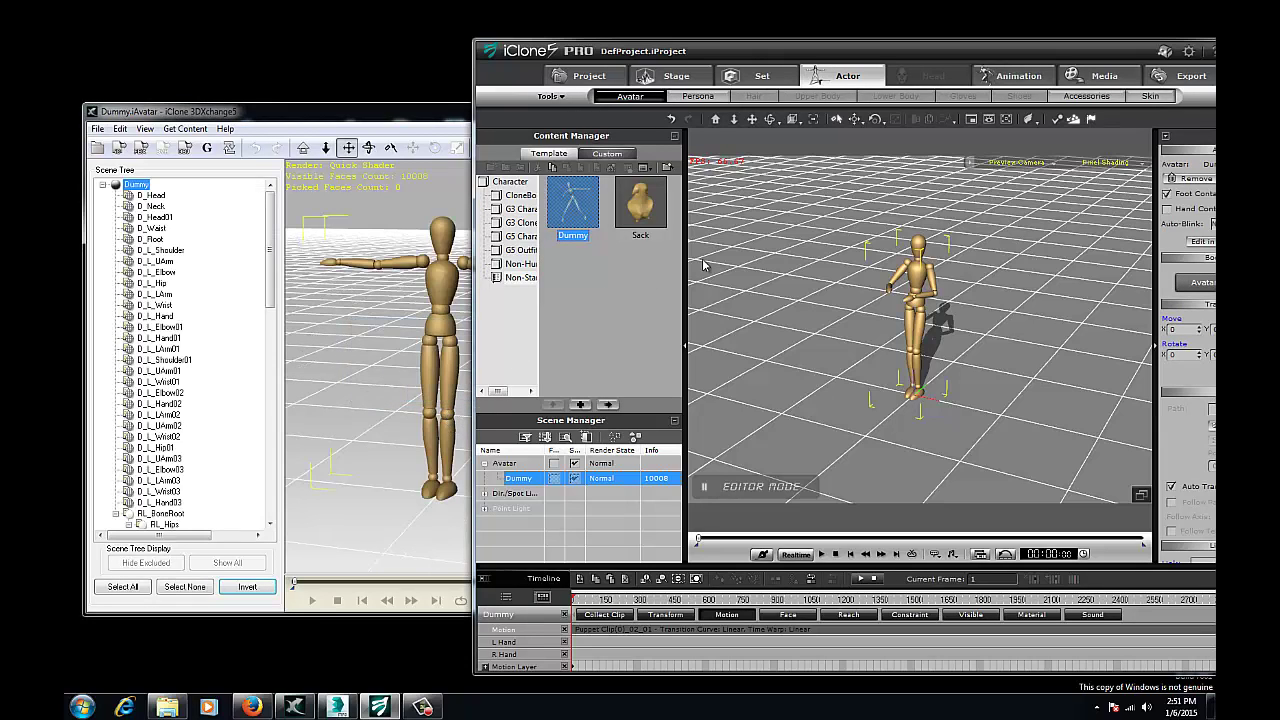
Step: Look through iClone's Path, Hands and Facial Animation content categories and return to the Motion category
left_click(1013, 77)
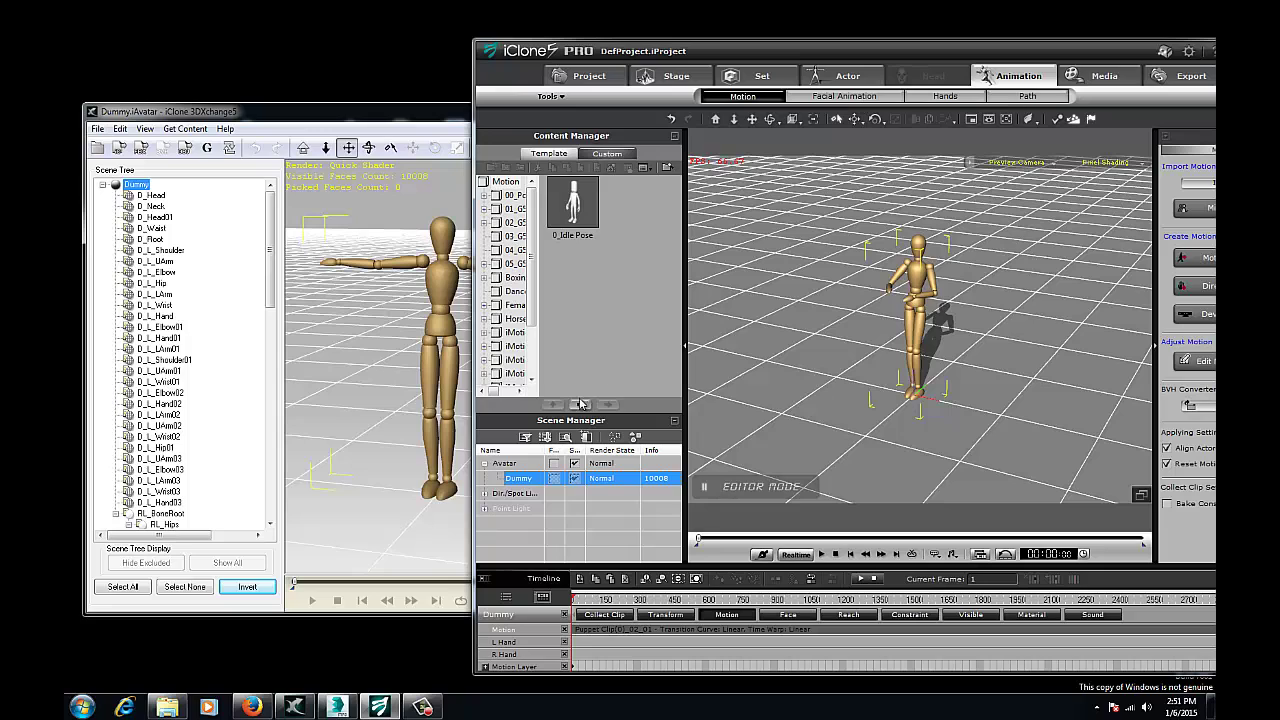
left_click(1005, 103)
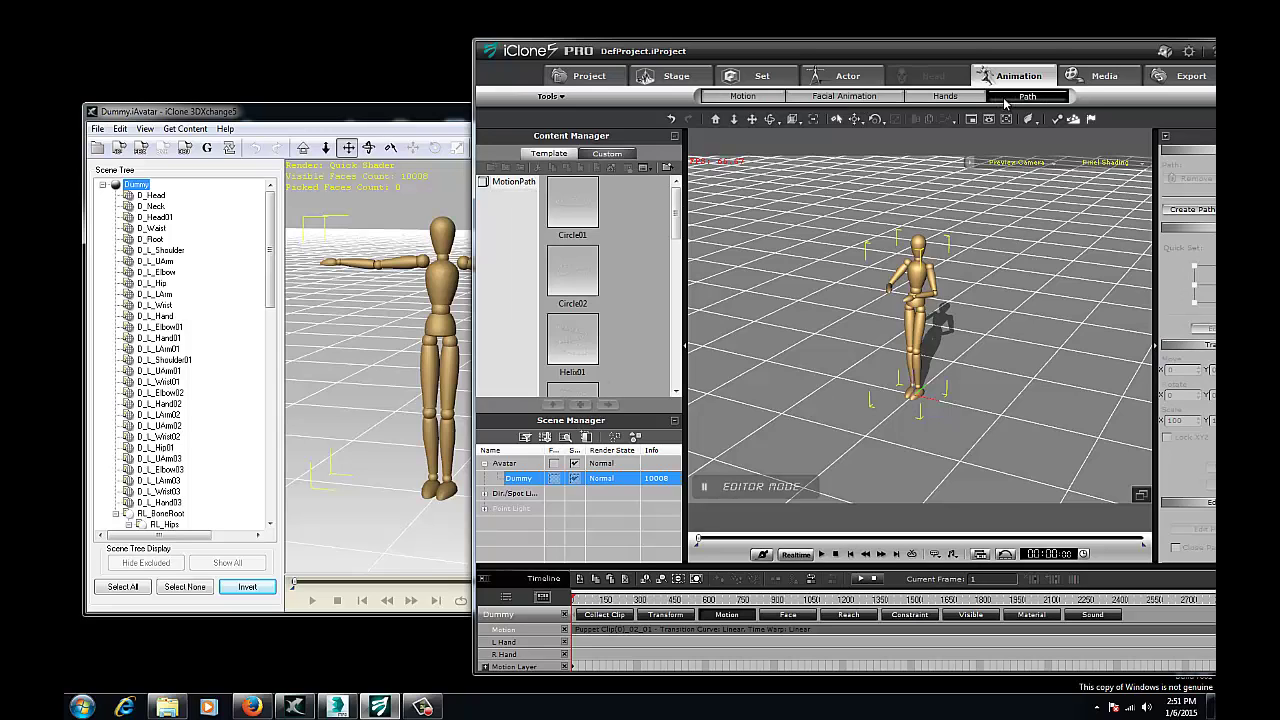
left_click(955, 103)
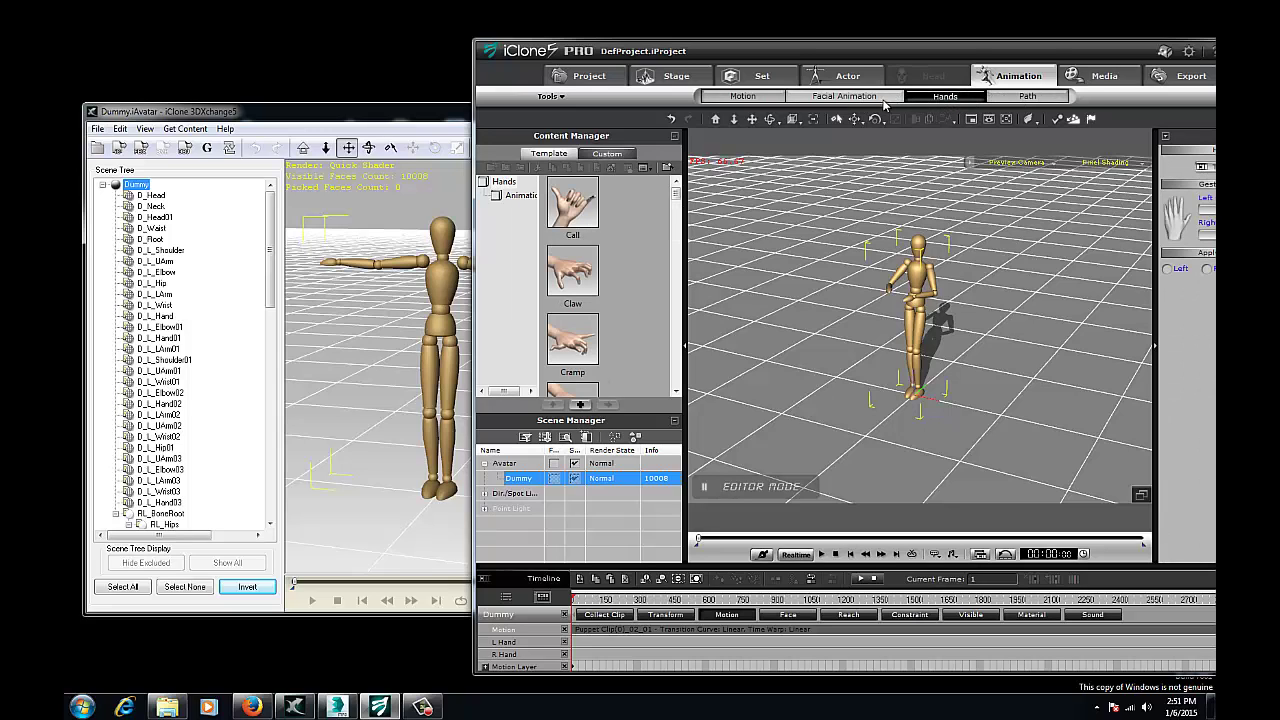
left_click(888, 100)
left_click(937, 99)
left_click(846, 93)
left_click(942, 97)
left_click(872, 99)
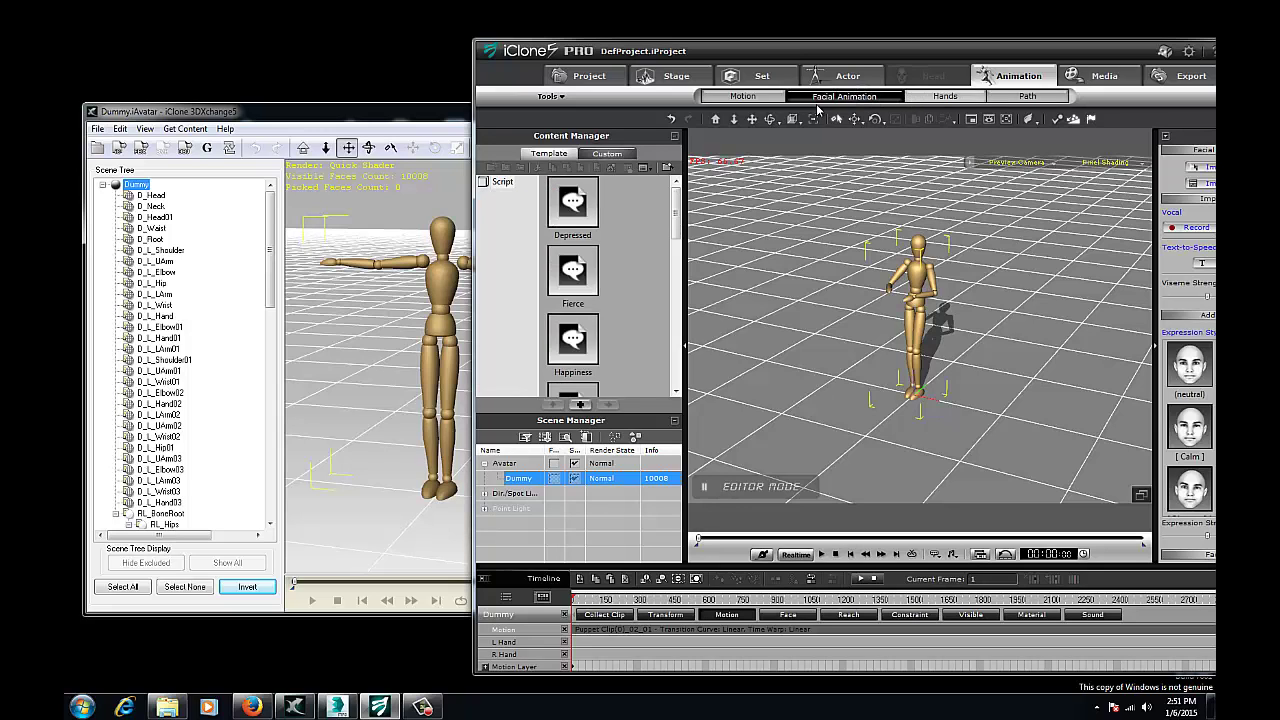
left_click(766, 99)
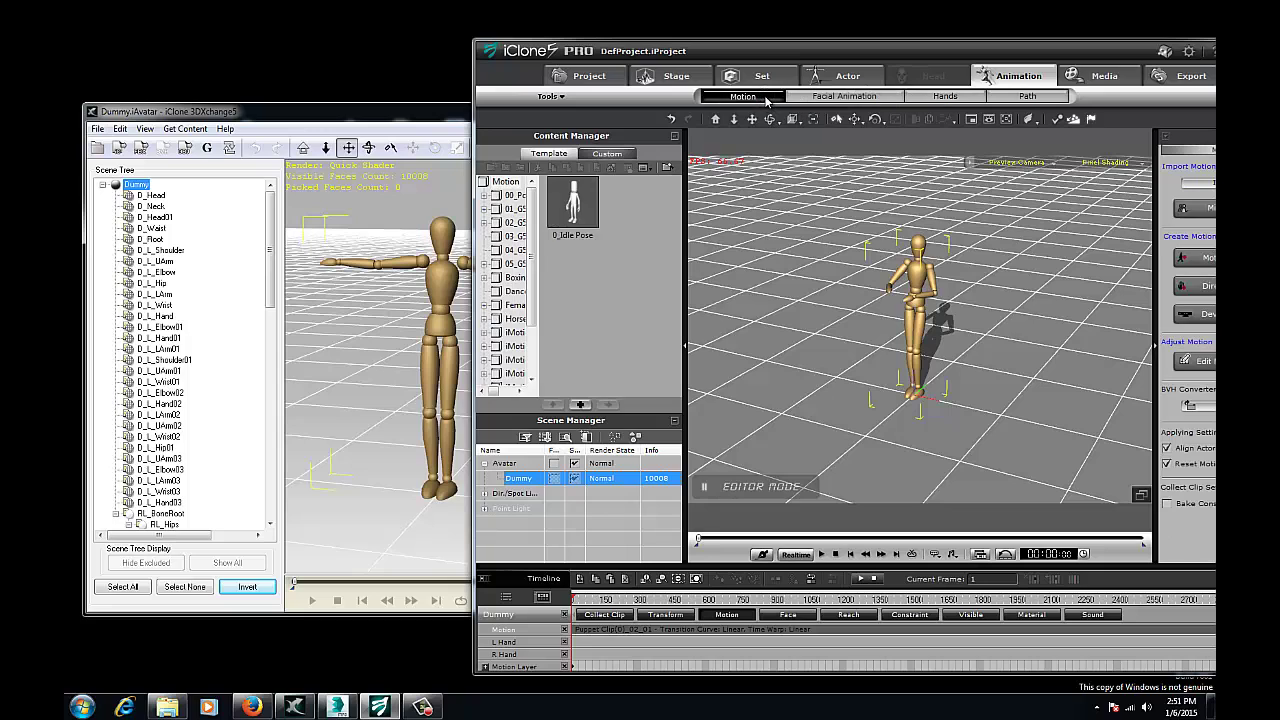
Step: Add the Dummy's trimmed motion to the custom Motion library and name it with a person's first name
left_click(580, 404)
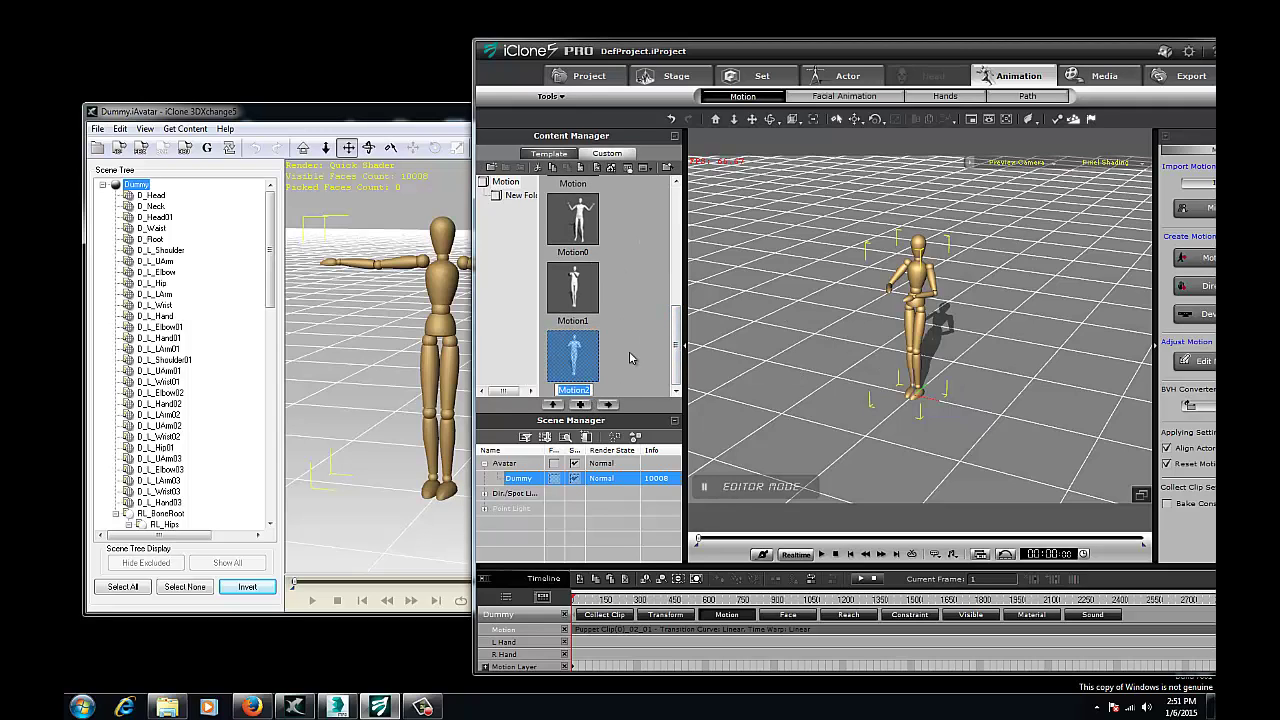
type("David")
key("Return")
Step: Apply the saved custom motion to the Dummy in 3DXchange, minimise iClone, then stop the playback and rewind it
left_click_drag(567, 356, 452, 285)
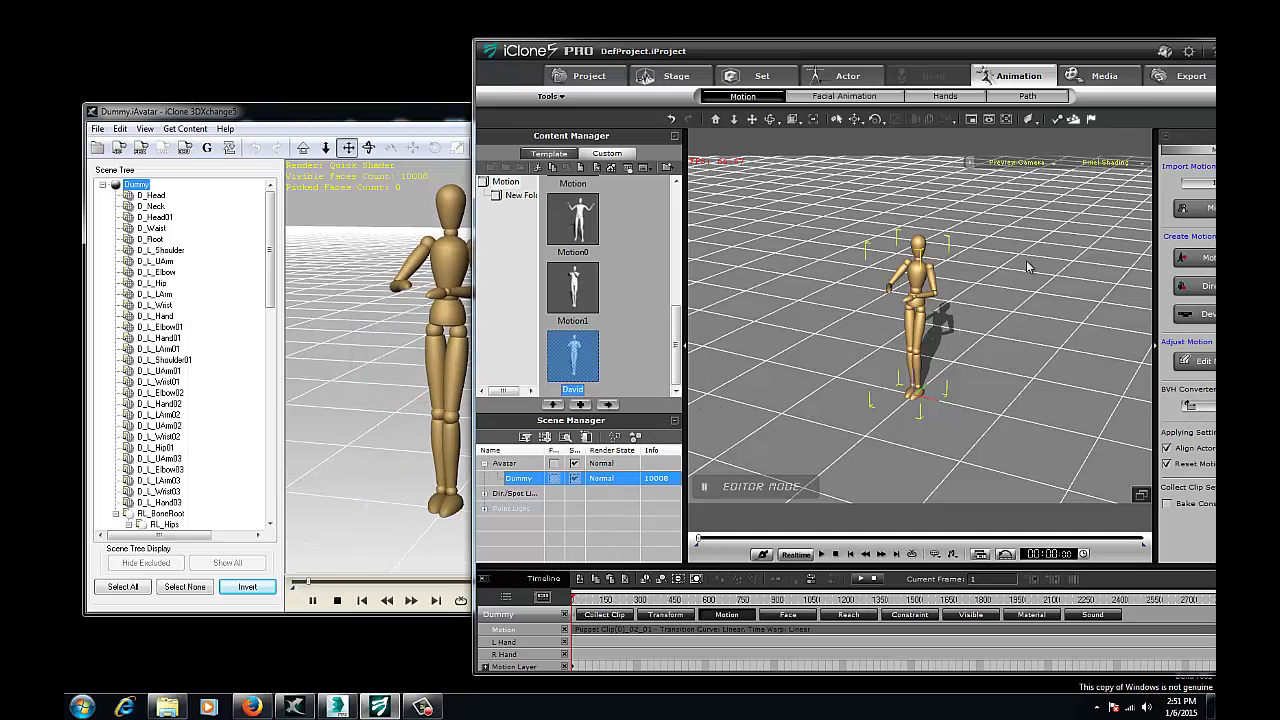
left_click_drag(1172, 55, 1062, 70)
left_click(1130, 64)
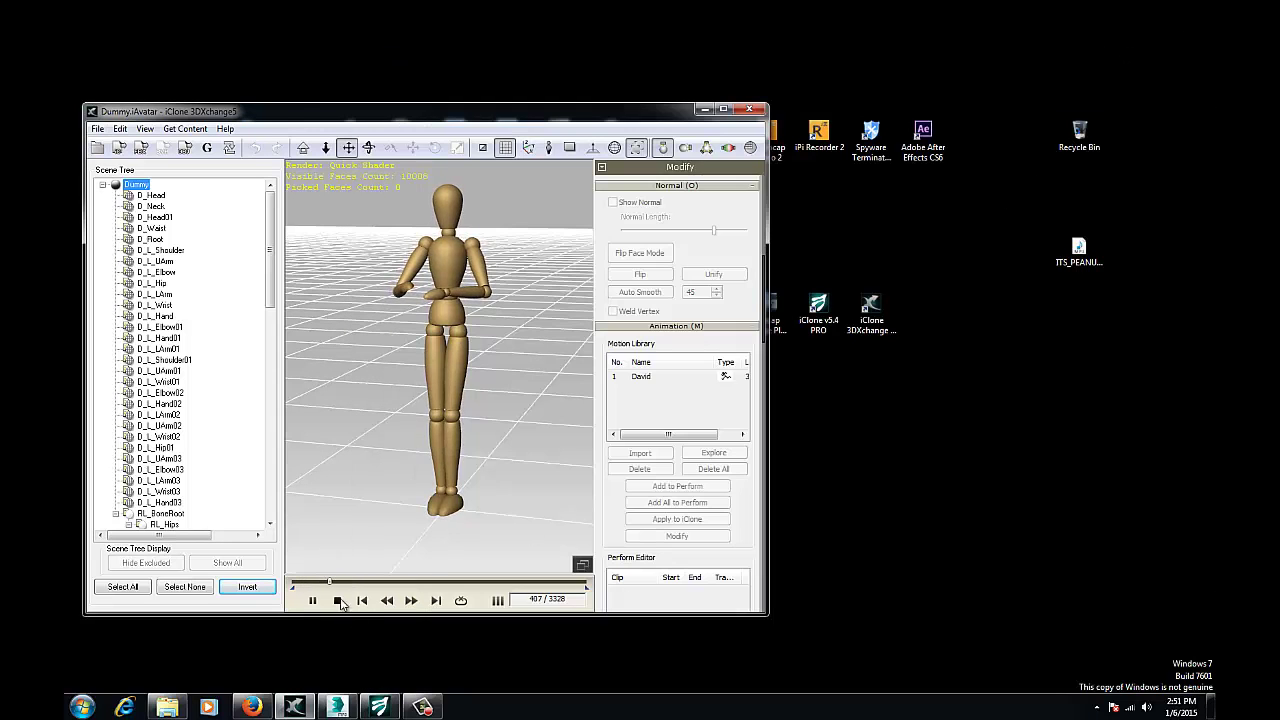
left_click(338, 600)
mouse_move(320, 588)
left_mouse_down()
mouse_move(543, 551)
mouse_move(307, 588)
left_mouse_up()
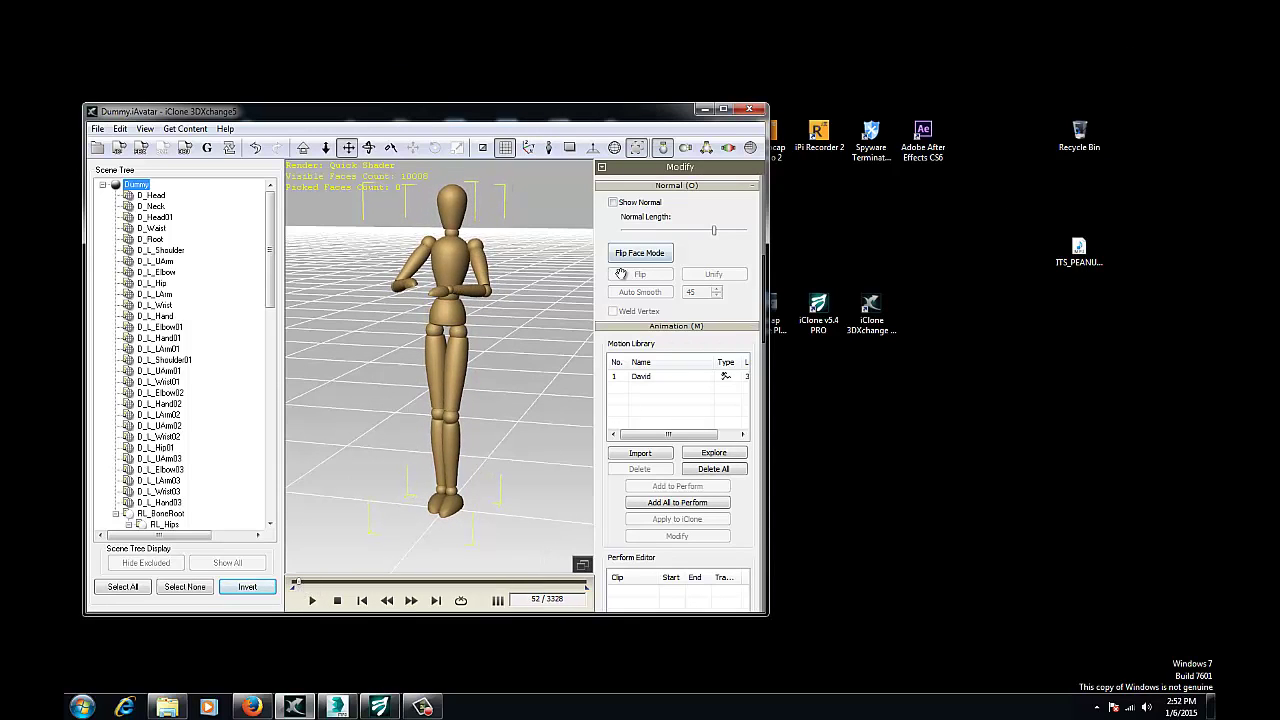
Step: Add the imported motion from the Motion Library to the Perform Editor and open the new clip's name for editing
left_click(644, 381)
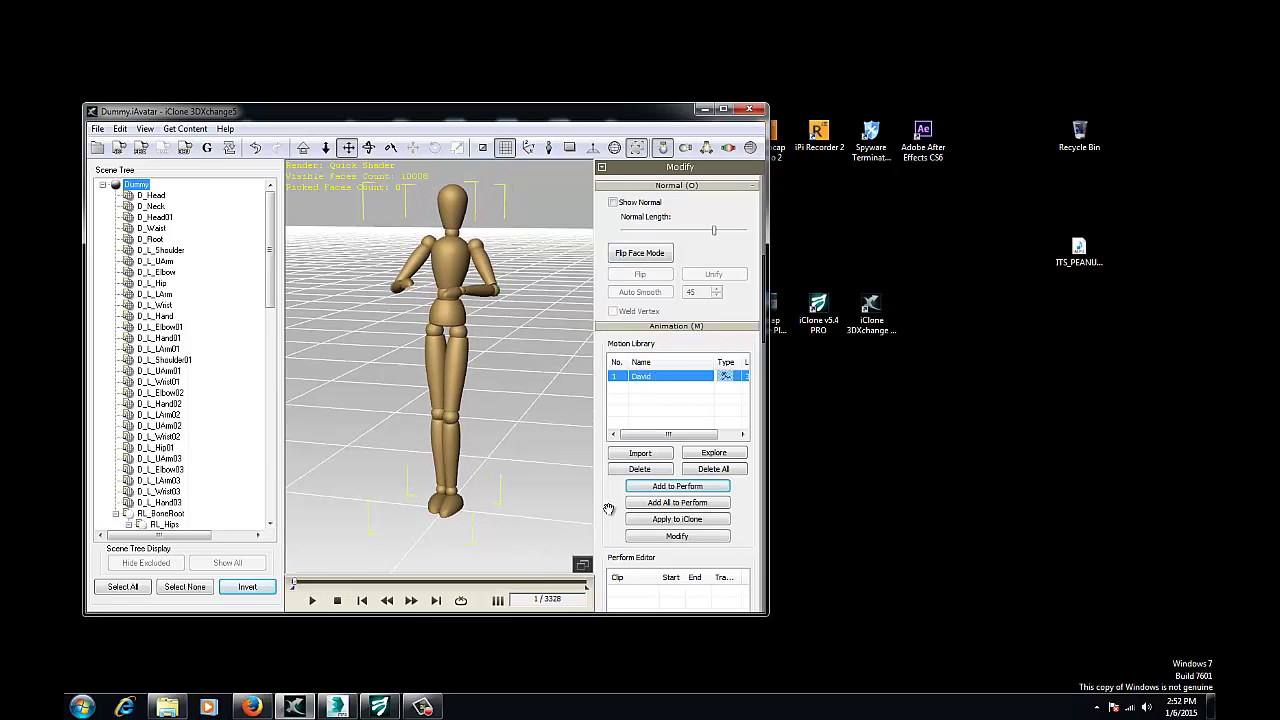
left_click_drag(607, 505, 606, 417)
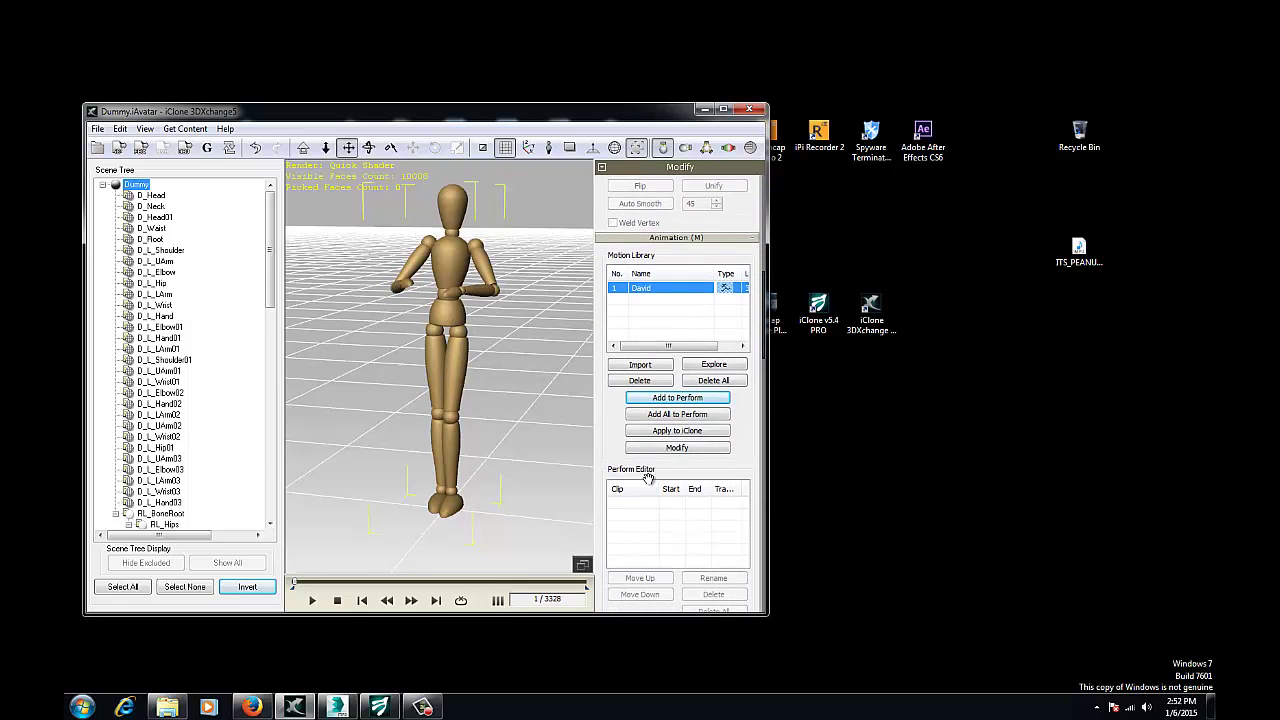
left_click(648, 303)
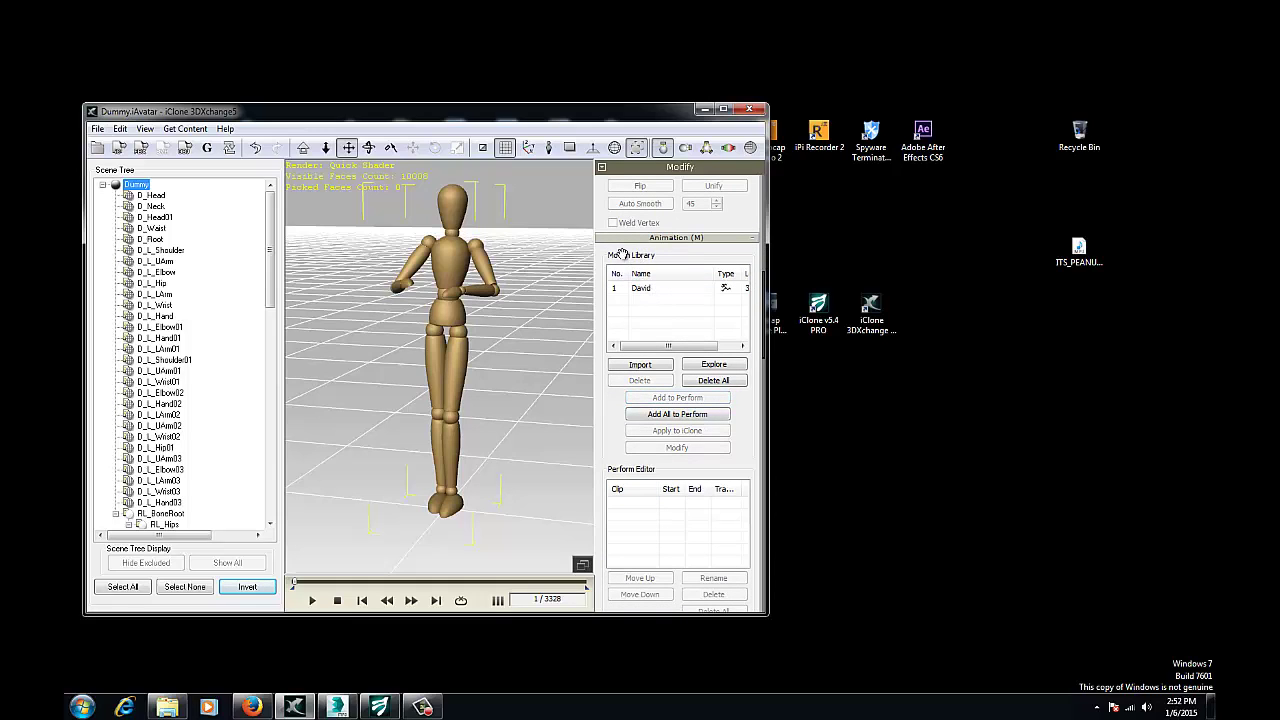
left_click(645, 289)
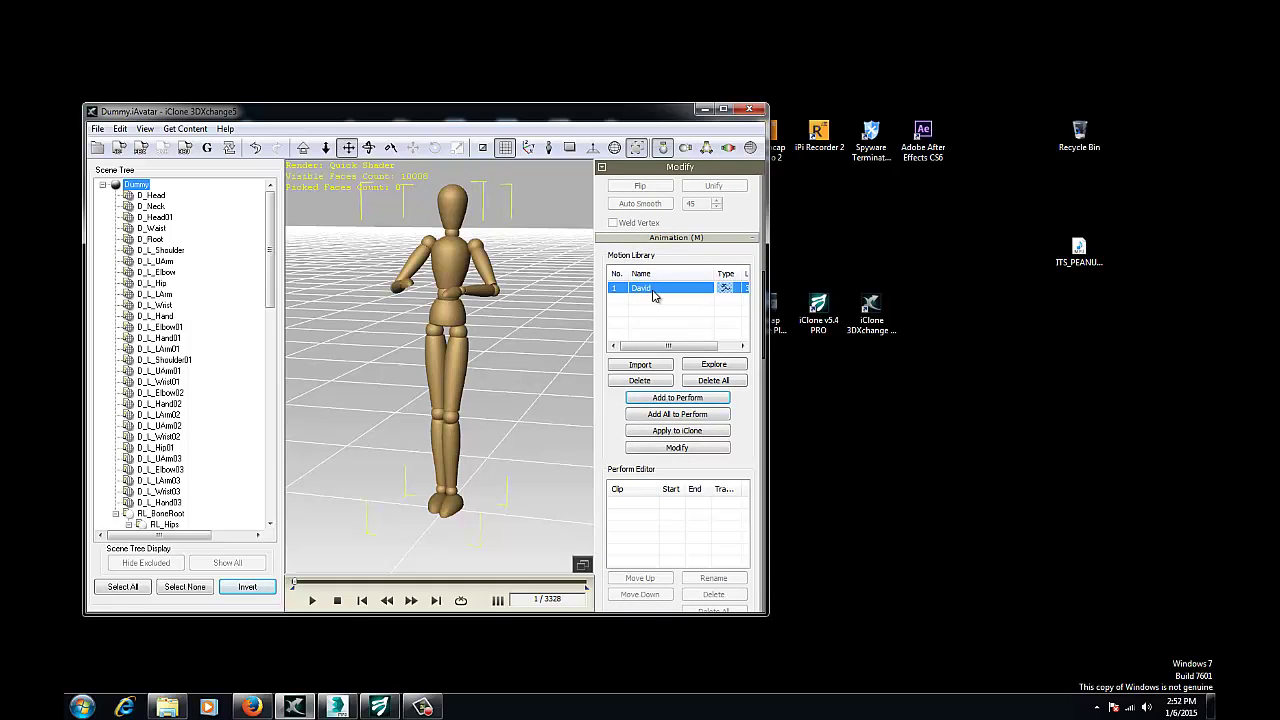
left_click(688, 410)
left_click(646, 504)
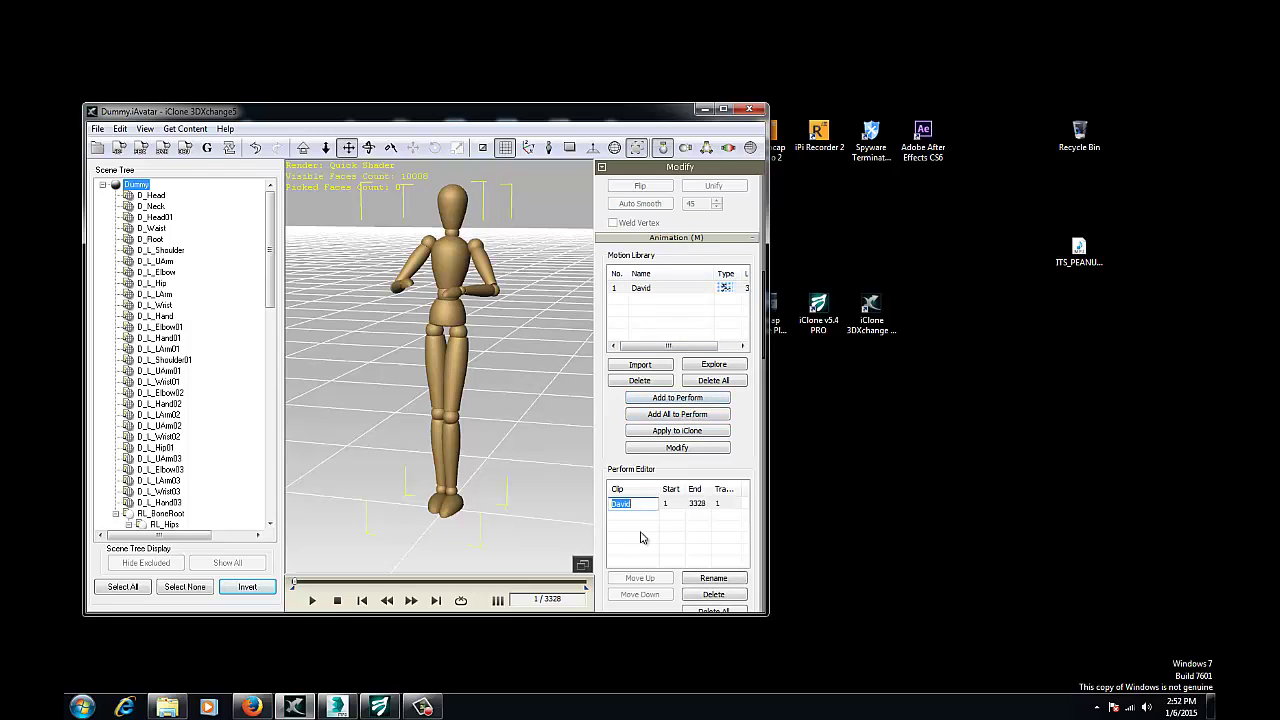
Step: Try shortening the Perform Editor clip to end at frame 1653, restore its end to frame 3328, and scrub through the motion
left_click(643, 540)
left_click(705, 502)
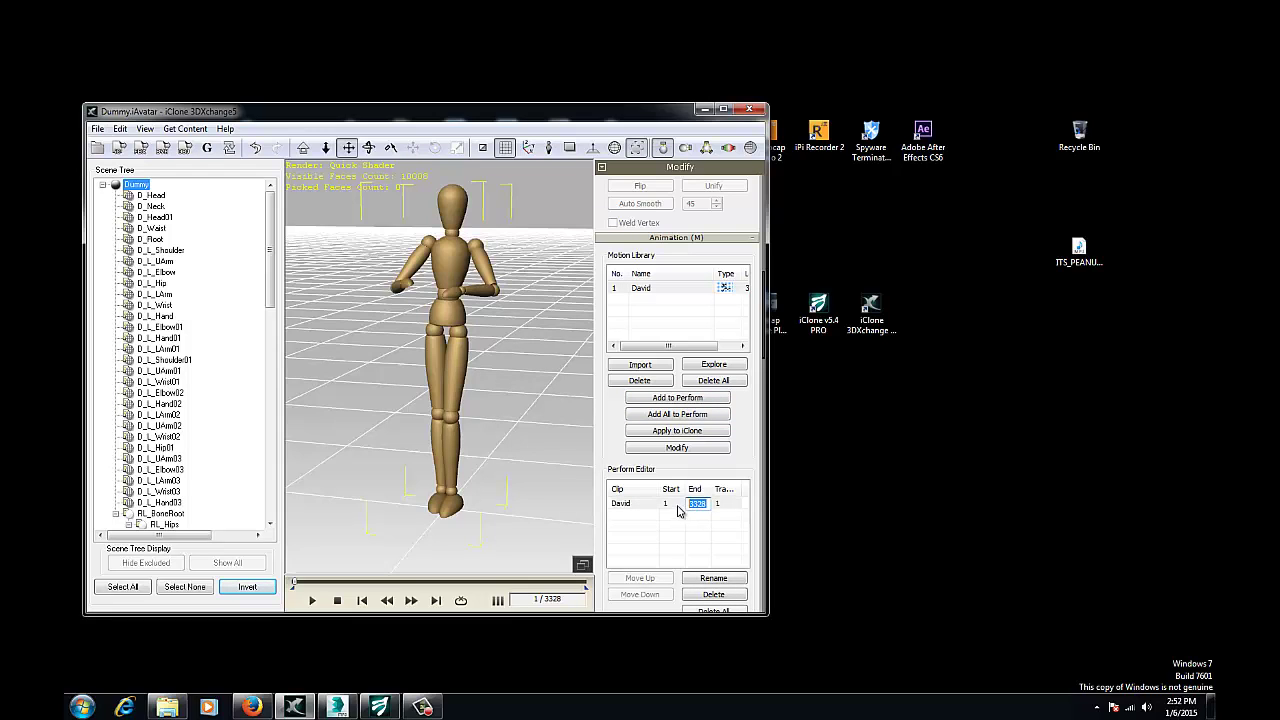
left_click(668, 506)
mouse_move(499, 590)
left_mouse_down()
mouse_move(335, 609)
mouse_move(441, 595)
left_mouse_up()
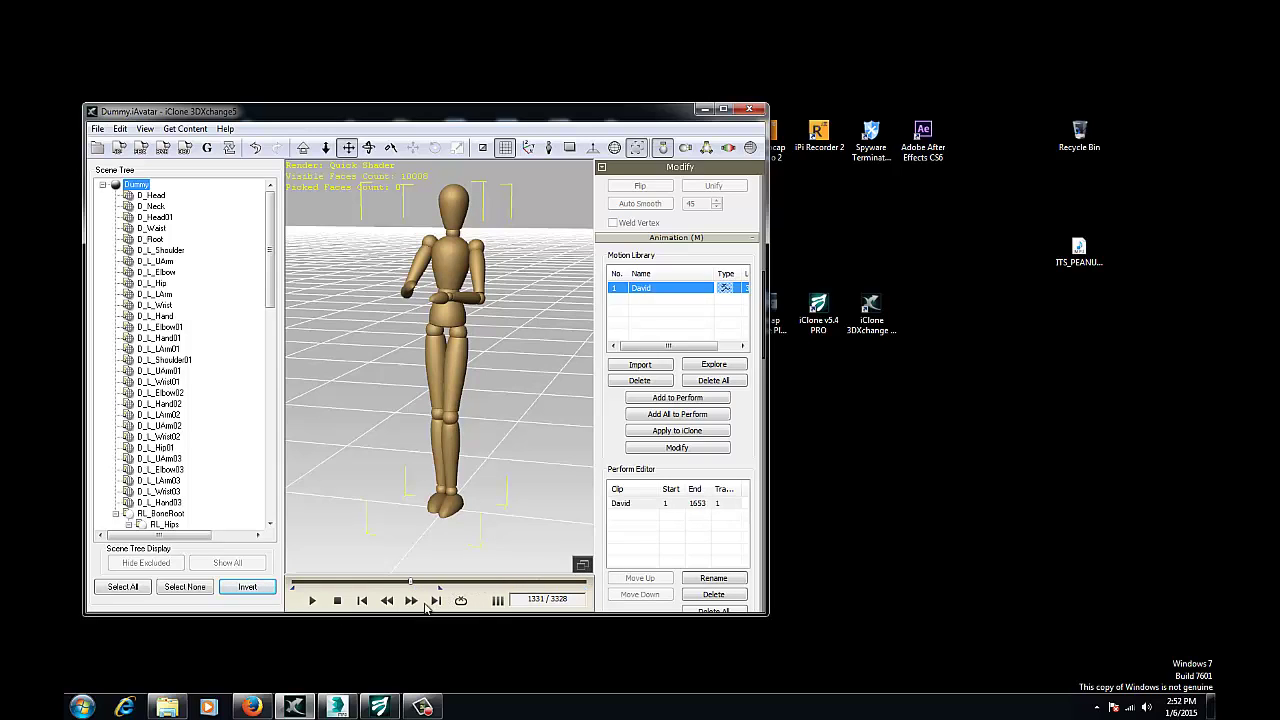
left_click(436, 600)
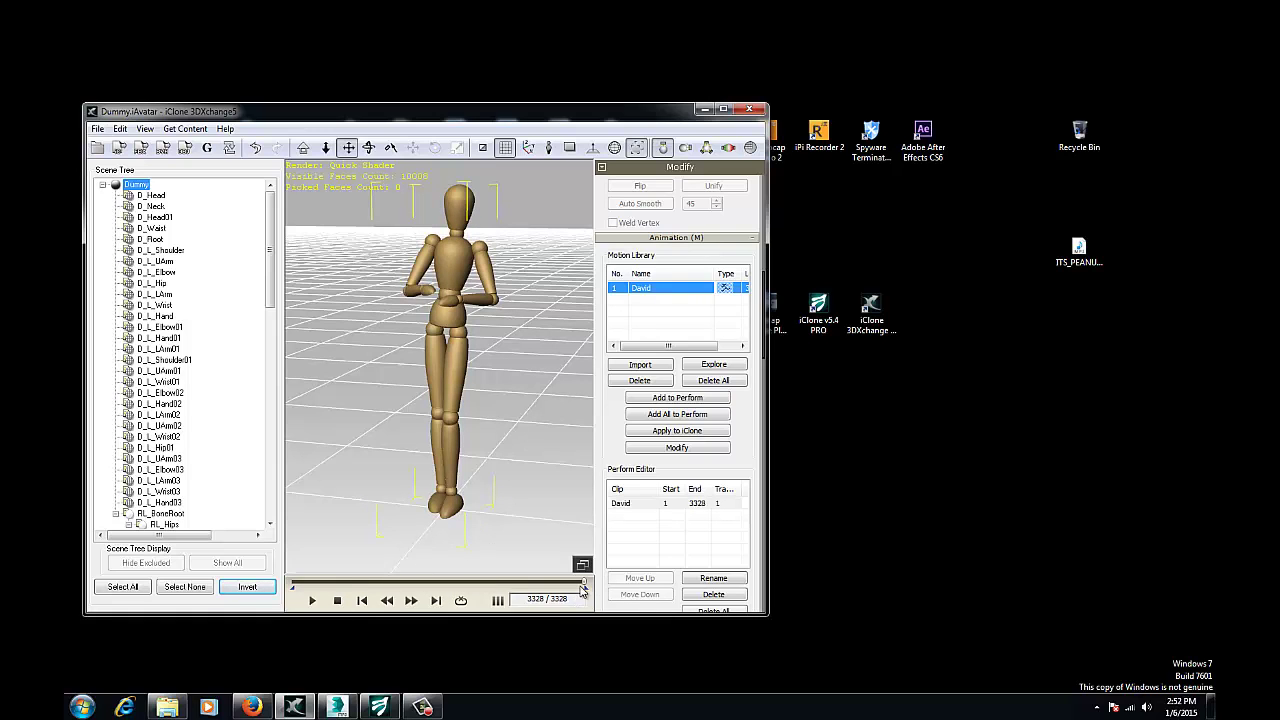
left_click_drag(586, 583, 376, 587)
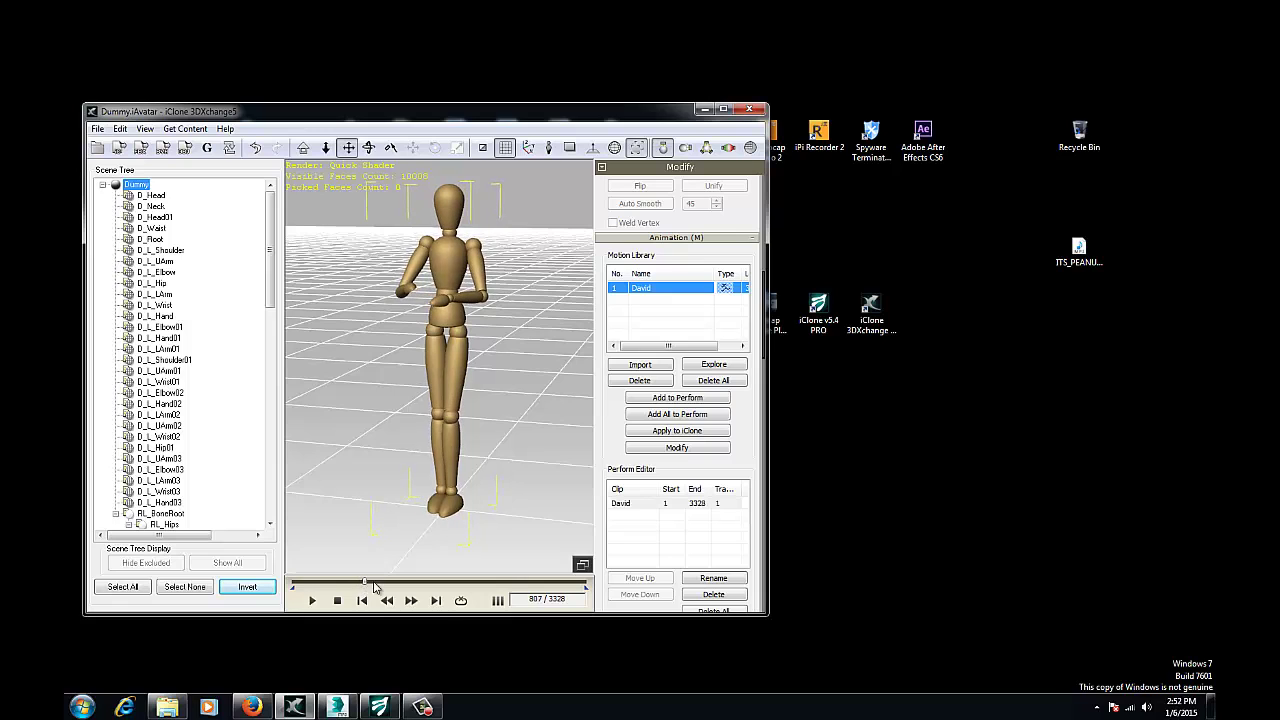
Step: Export the Dummy's motion as a BVH file named Dummy to the MoCap folder at 30 fps with Reset Bone Offset enabled
left_click(165, 148)
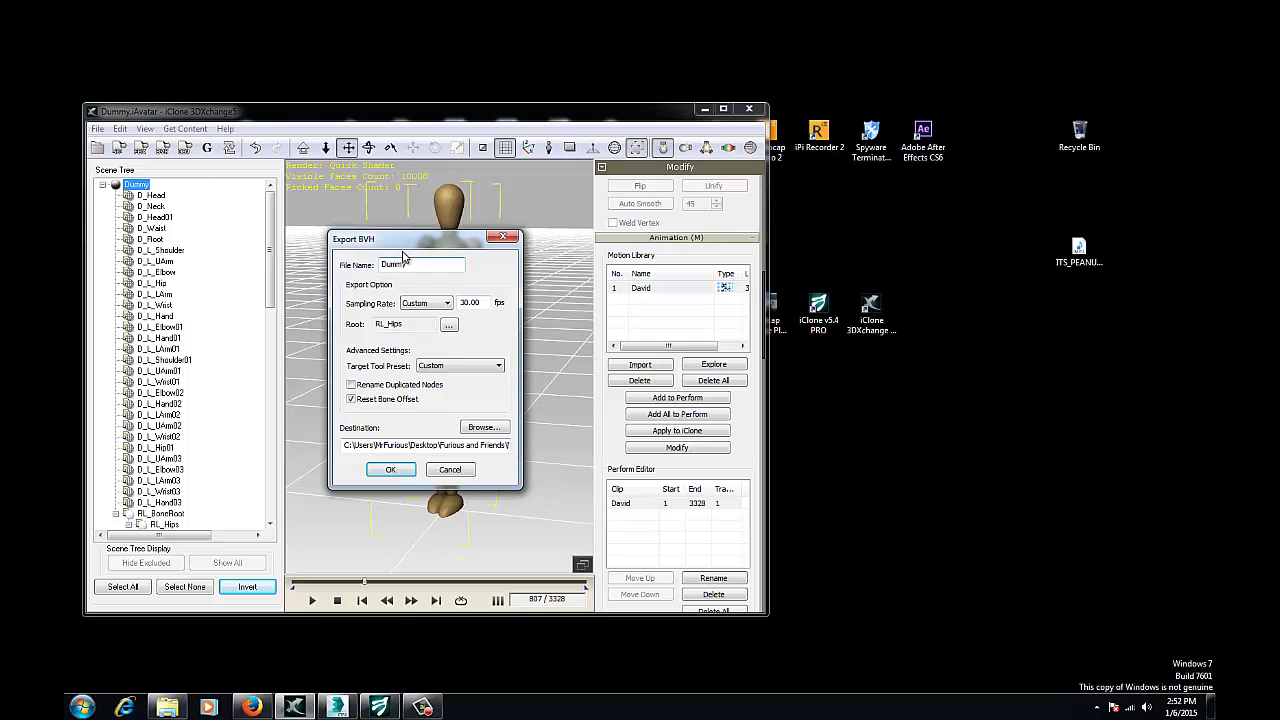
left_click_drag(403, 245, 725, 231)
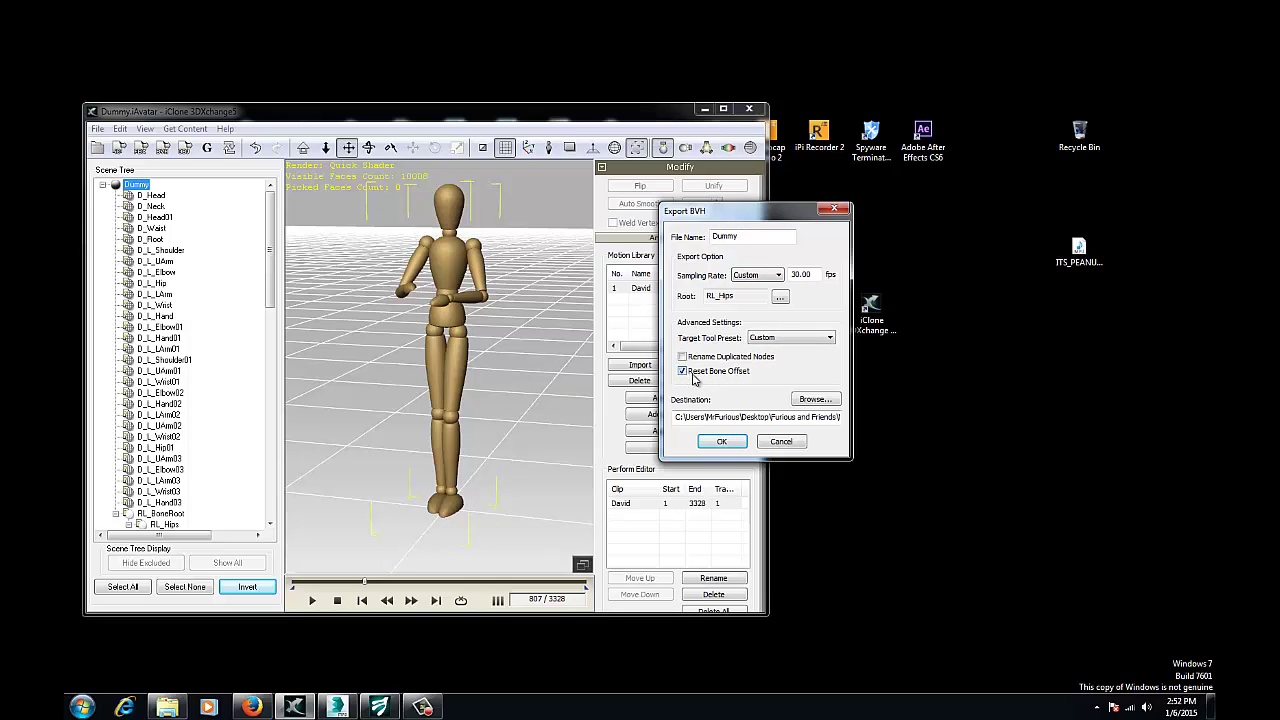
left_click(813, 400)
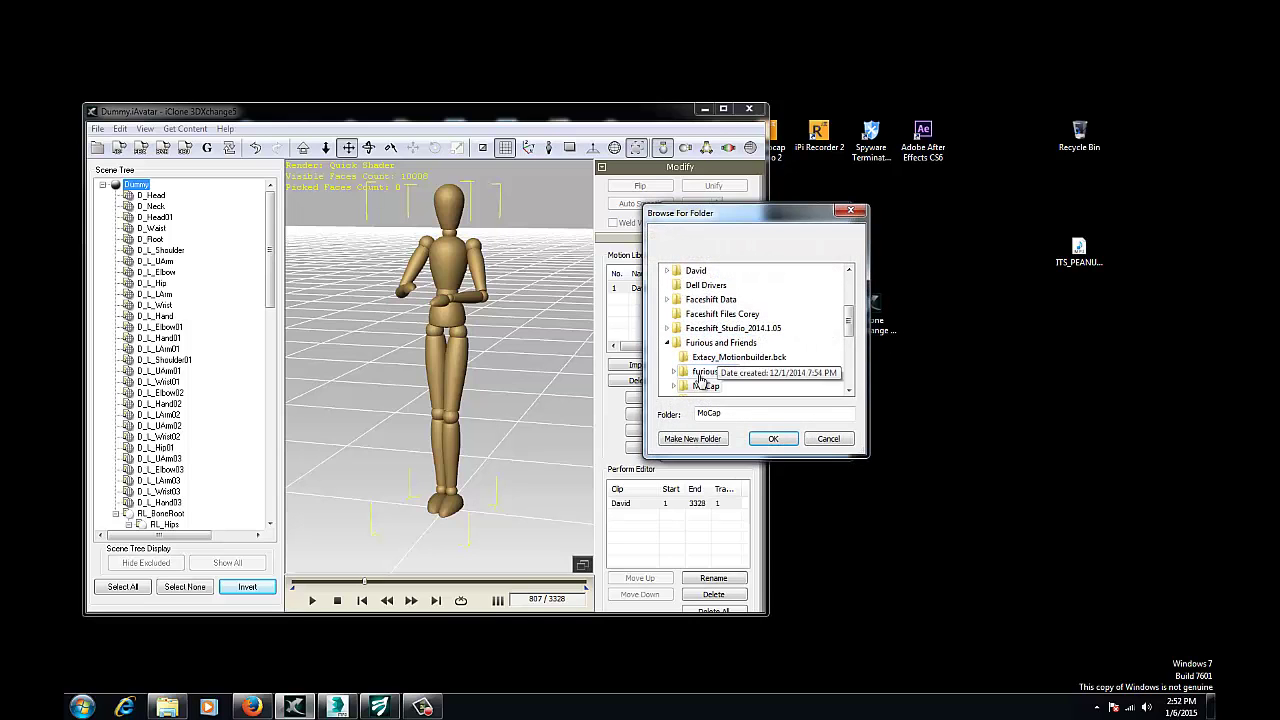
left_click(773, 439)
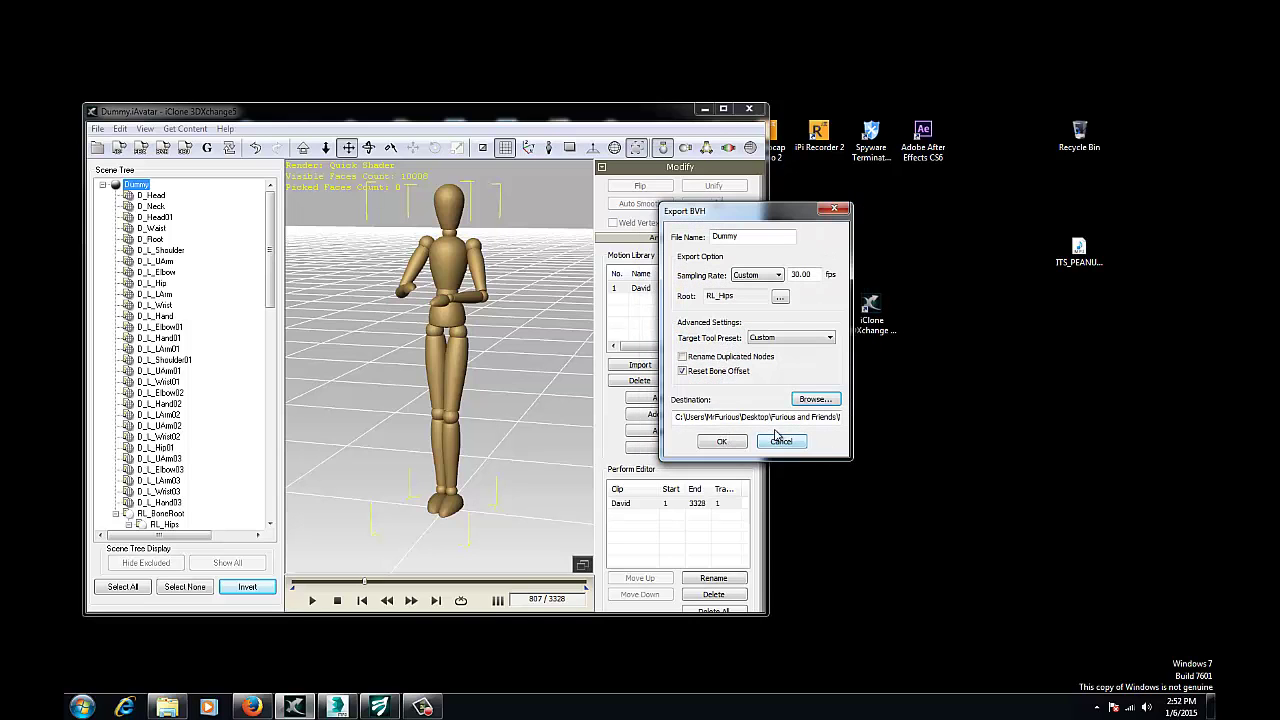
left_click(722, 442)
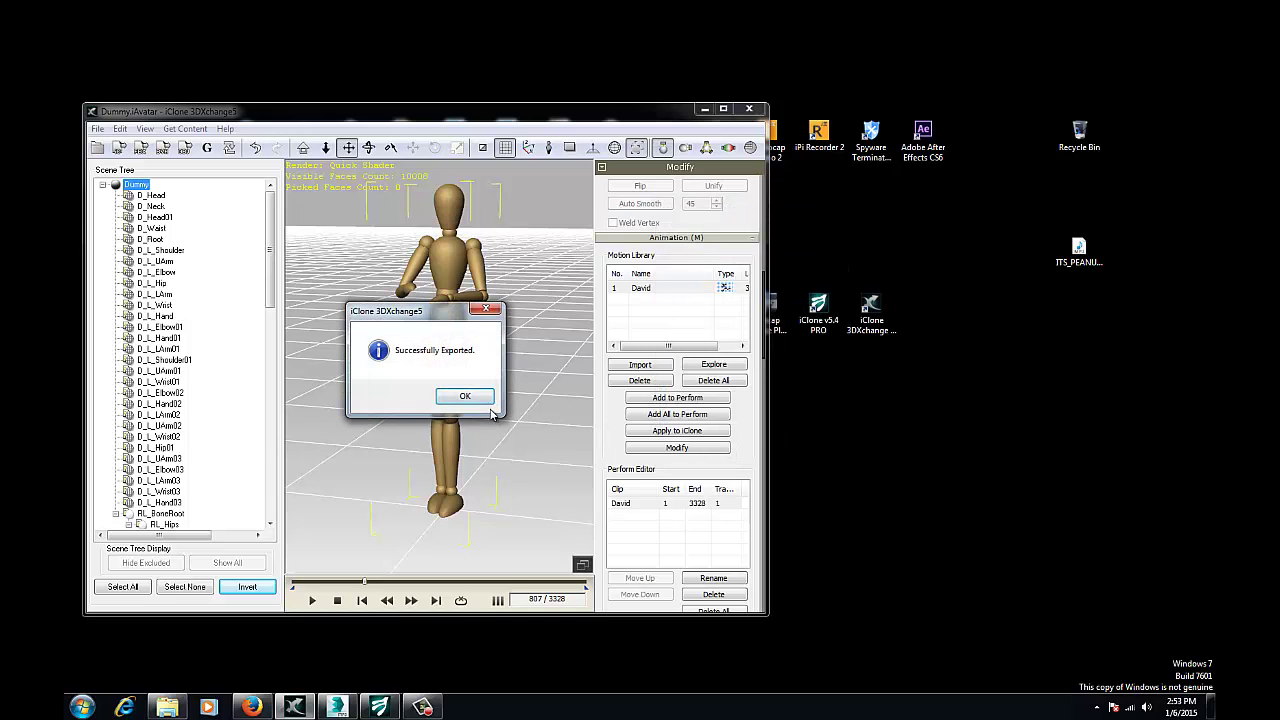
left_click(470, 396)
Step: Switch to 3ds Max and select the seated character's Emo_Platform helper to access its CAT animation layers
left_click(336, 708)
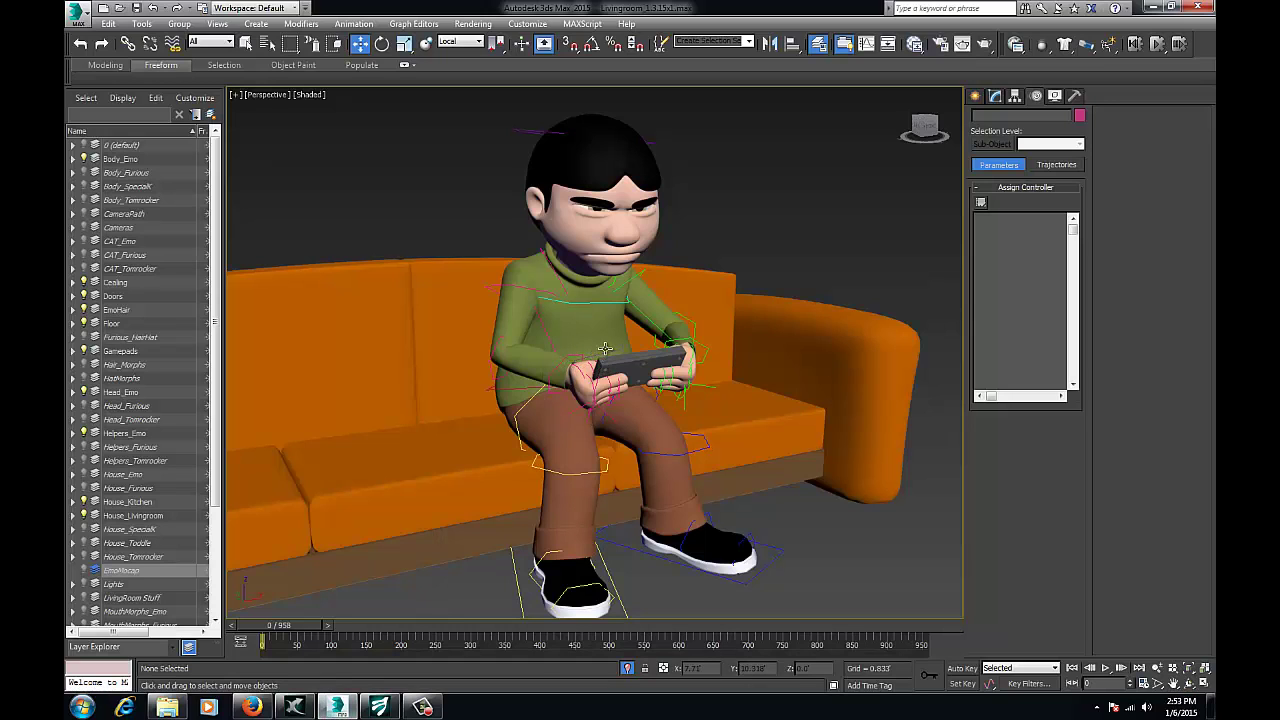
middle_click_drag(602, 340, 630, 328, "alt")
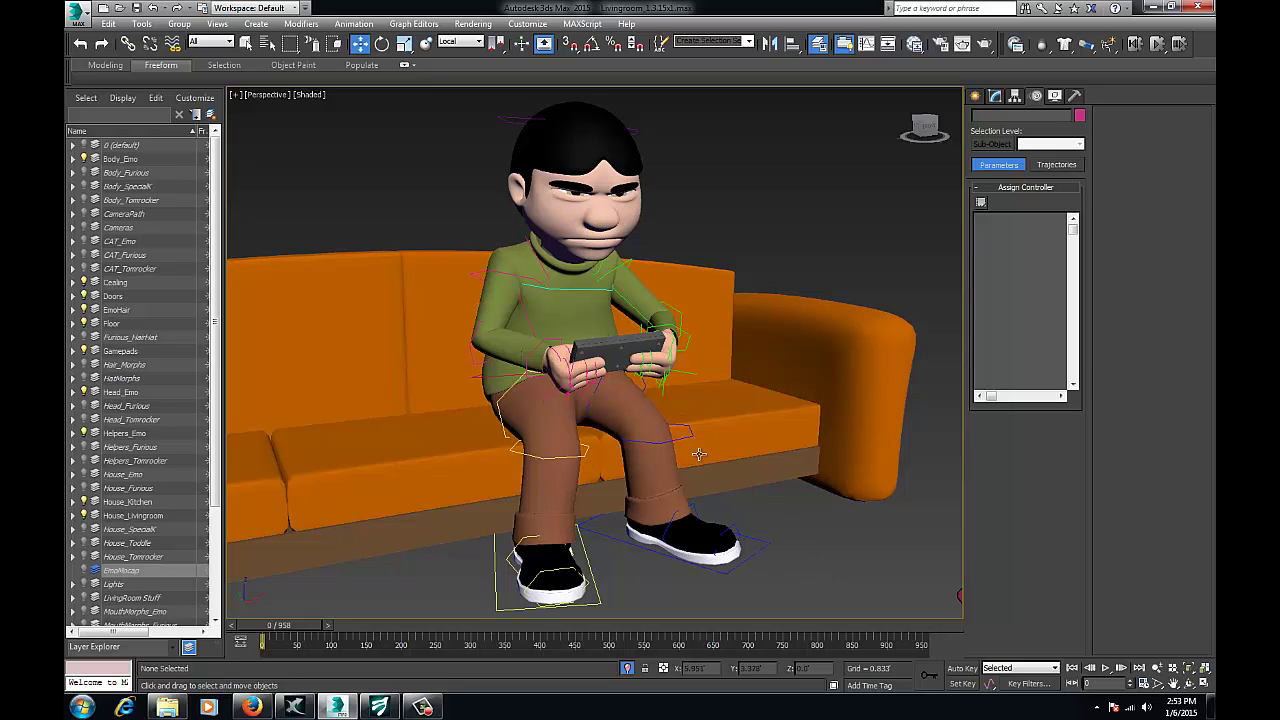
middle_click_drag(809, 525, 772, 509)
left_click(941, 598)
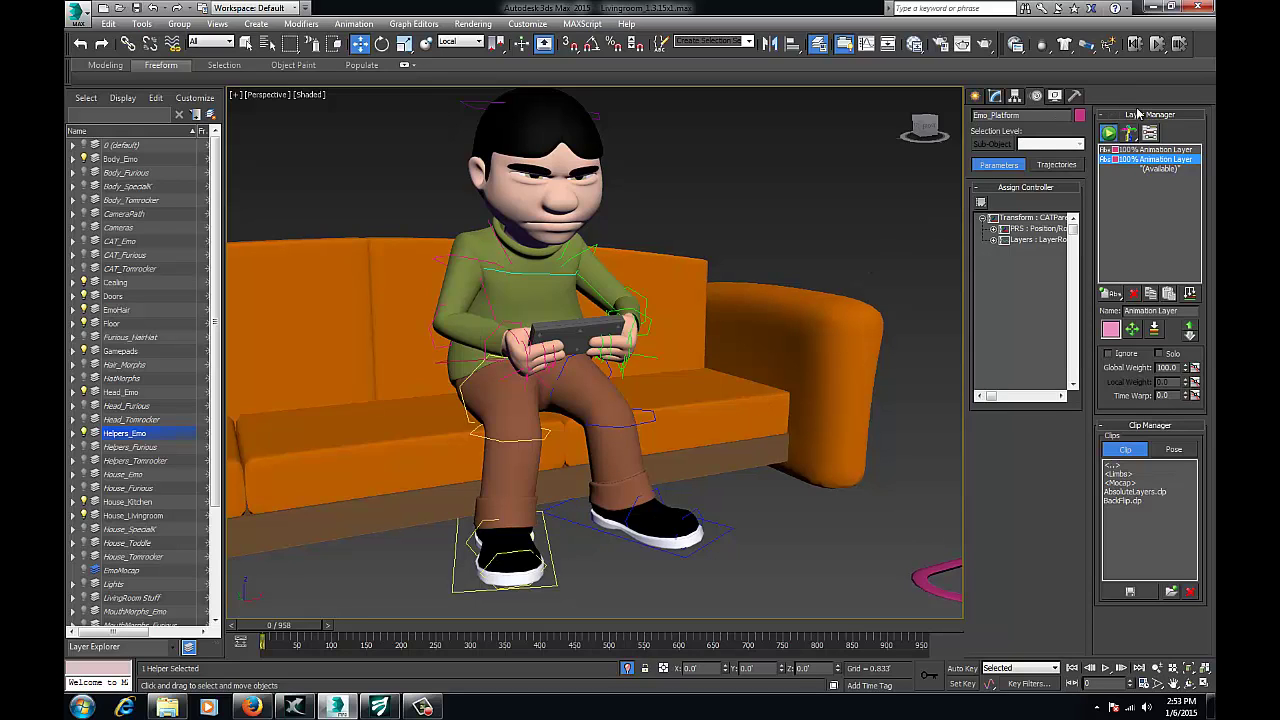
middle_click_drag(600, 353, 606, 361)
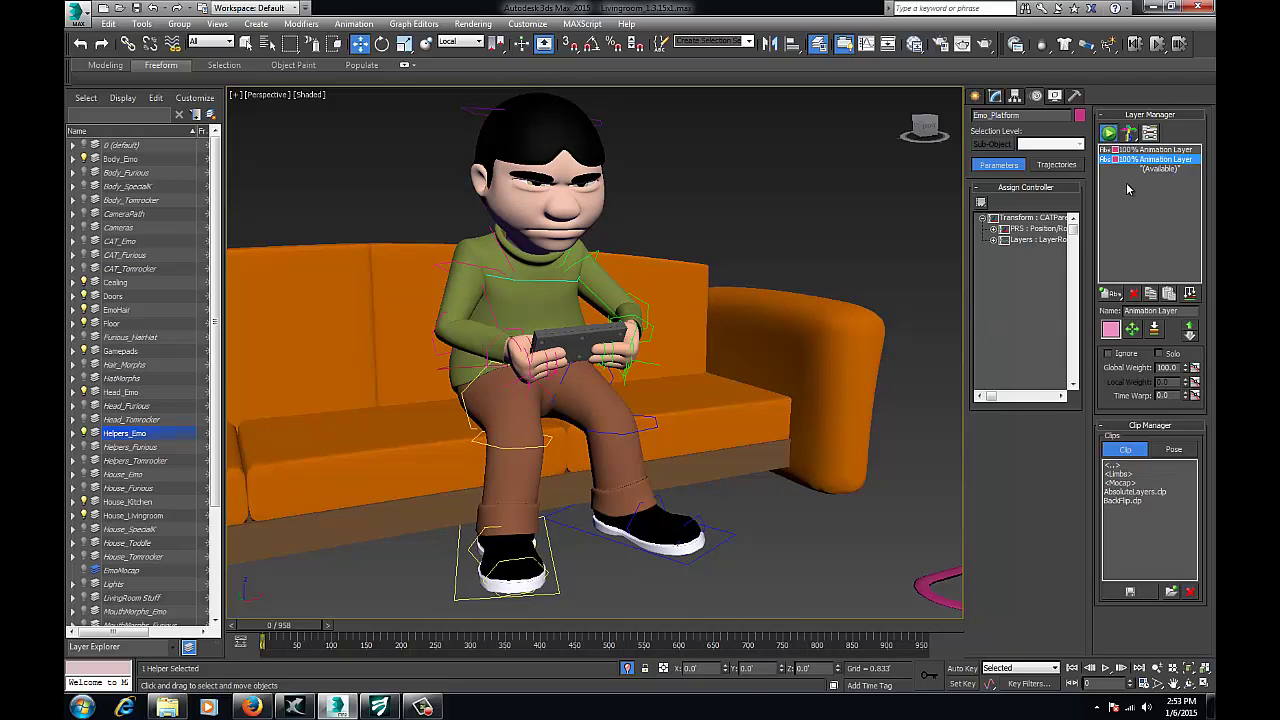
Step: Import the newly exported Dummy BVH from the MoCap folder onto the Emo rig with Load Animation and Capture Animation enabled, scale factor 0.3
left_click(1174, 594)
left_click(103, 108)
double_click(236, 137)
double_click(180, 92)
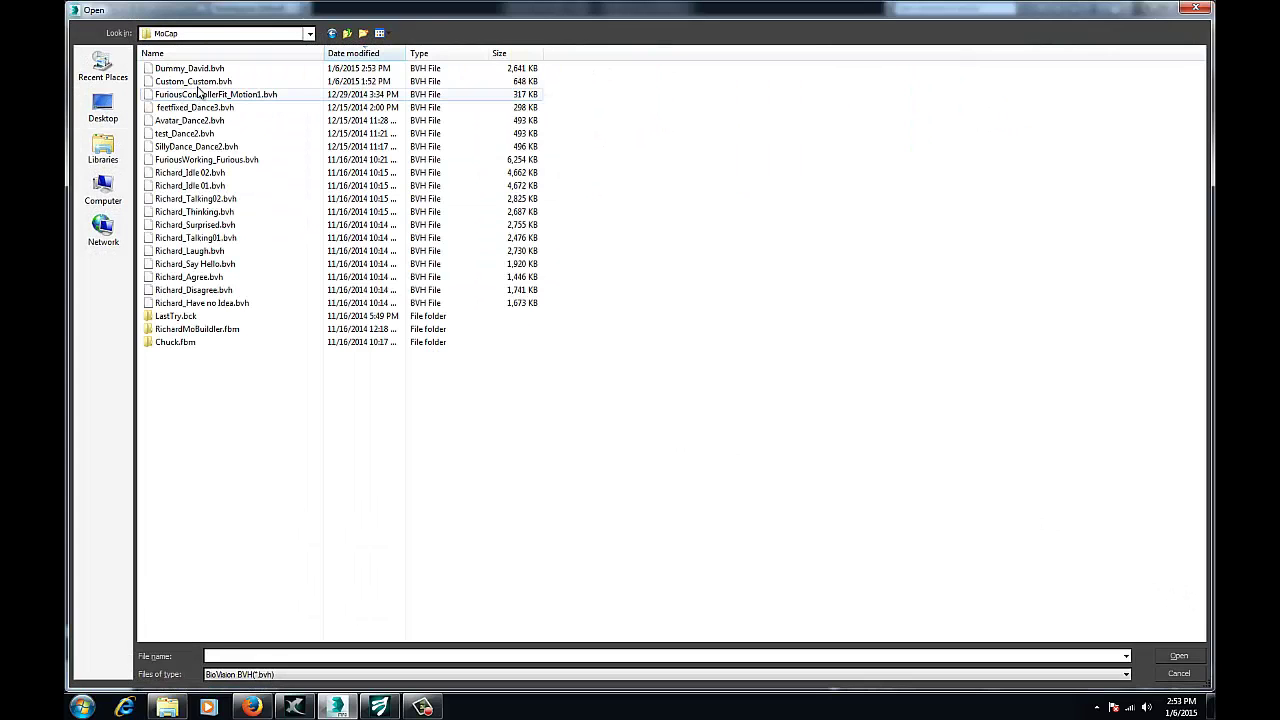
double_click(195, 66)
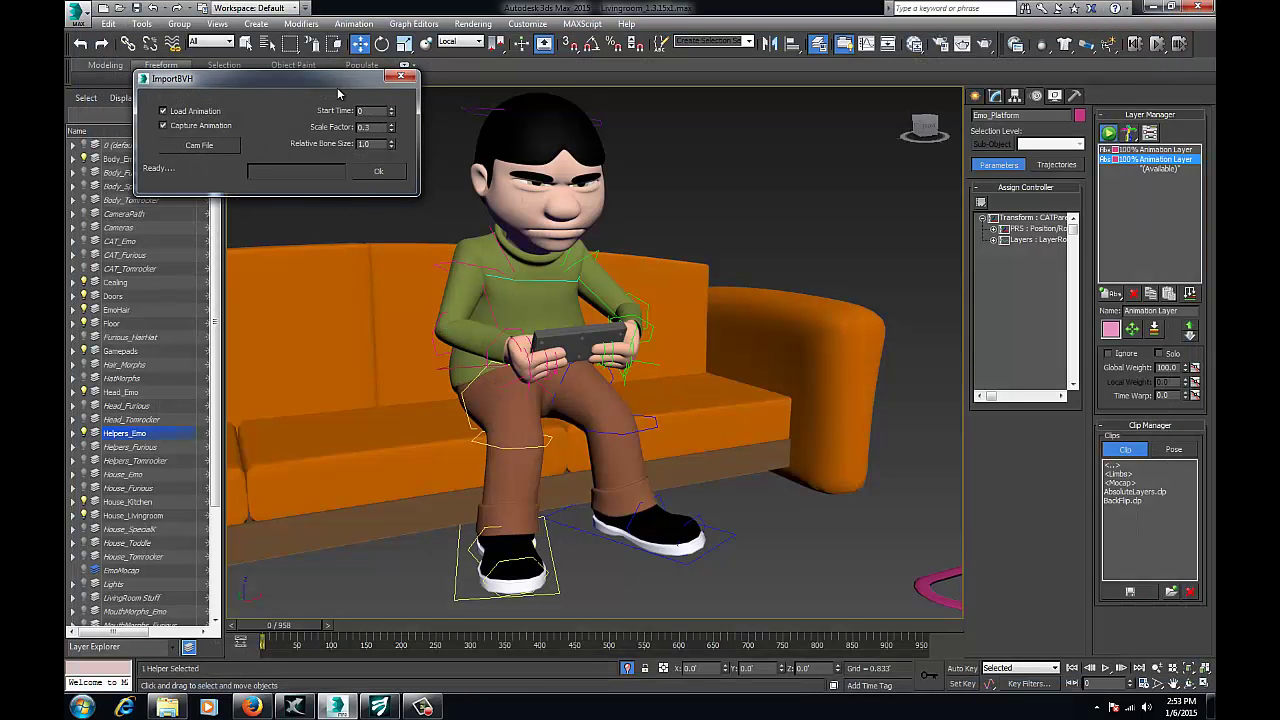
left_click_drag(336, 92, 369, 111)
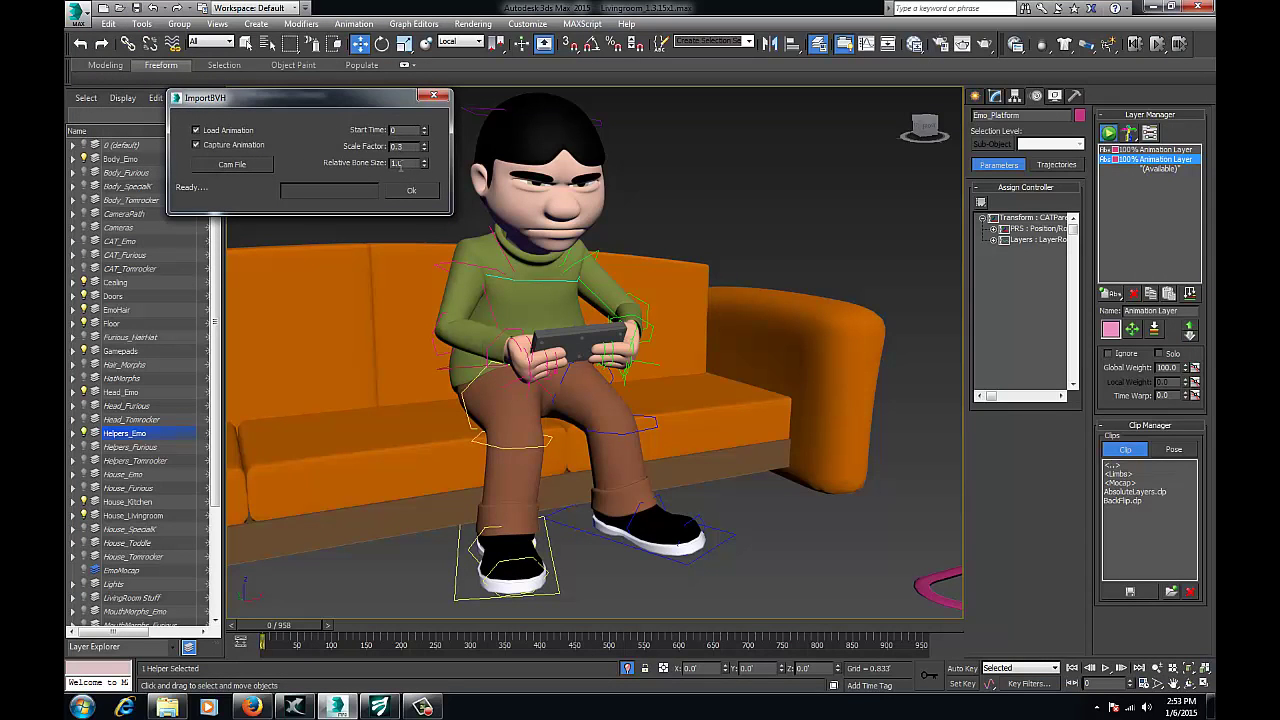
left_click_drag(364, 103, 417, 104)
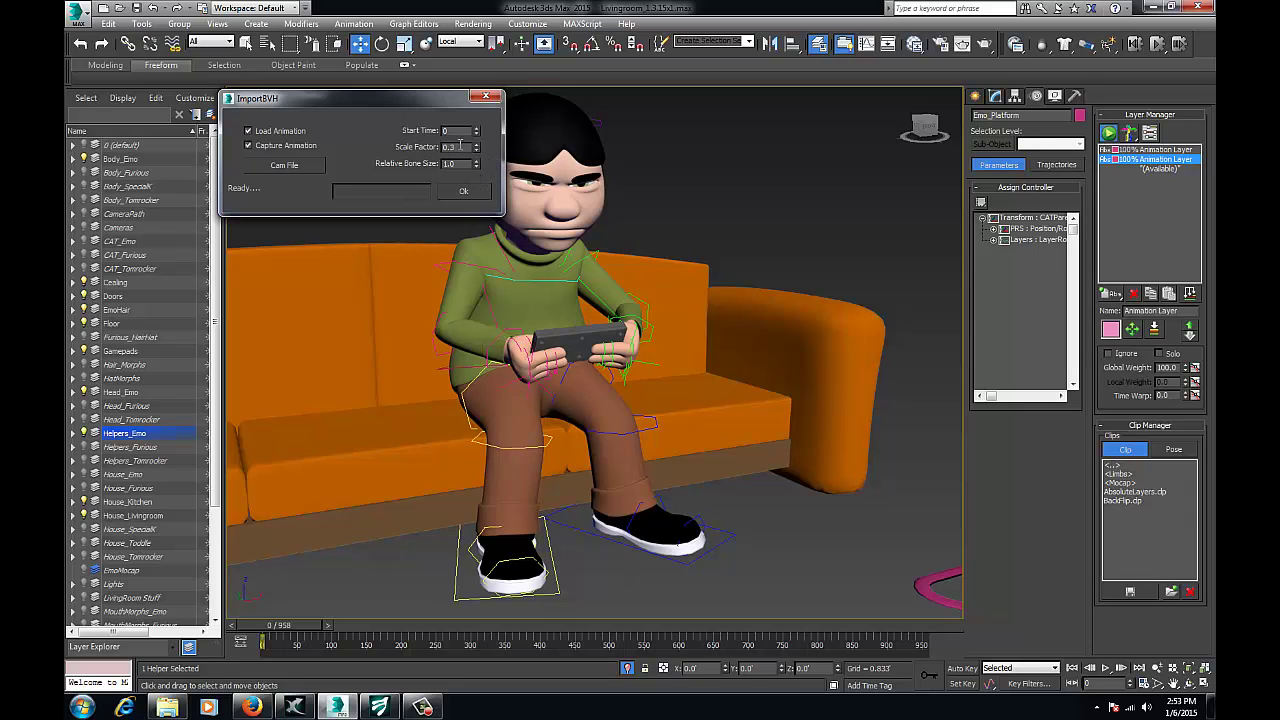
left_click(462, 192)
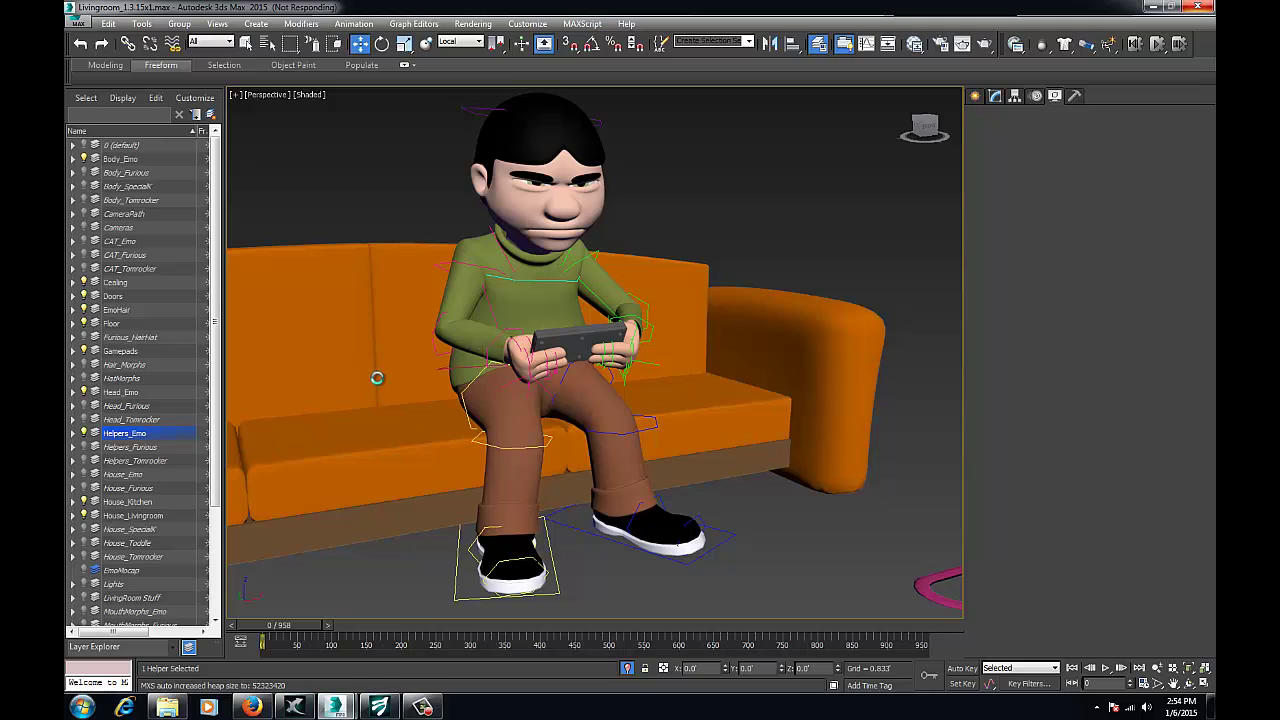
left_click(424, 708)
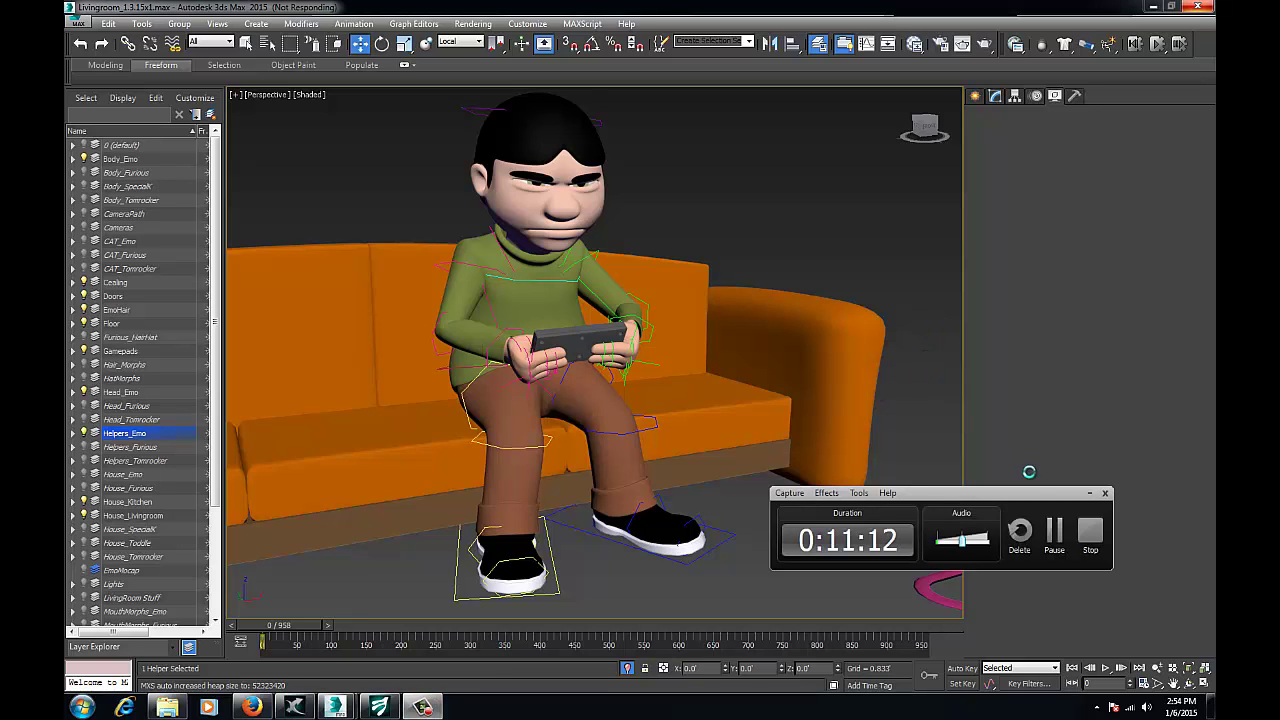
left_click(1055, 531)
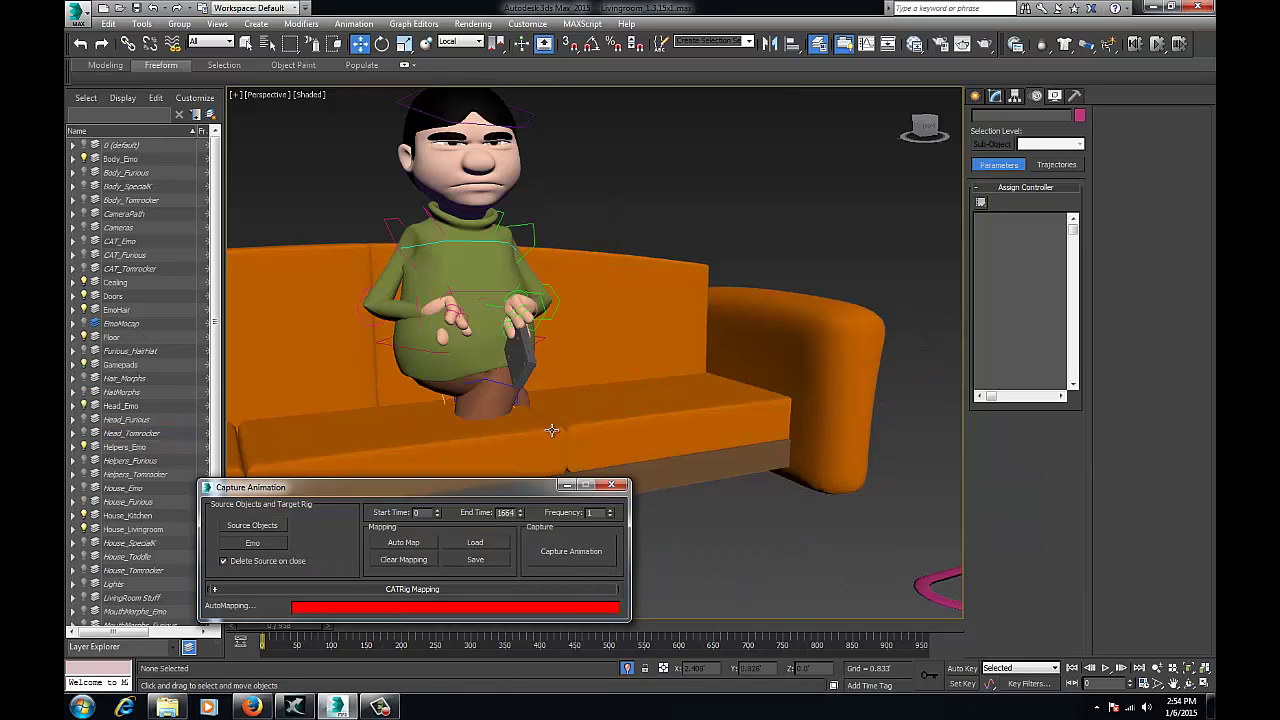
Step: Minimise the Capture Animation dialog and return the timeline to frame 0
left_click_drag(506, 491, 512, 446)
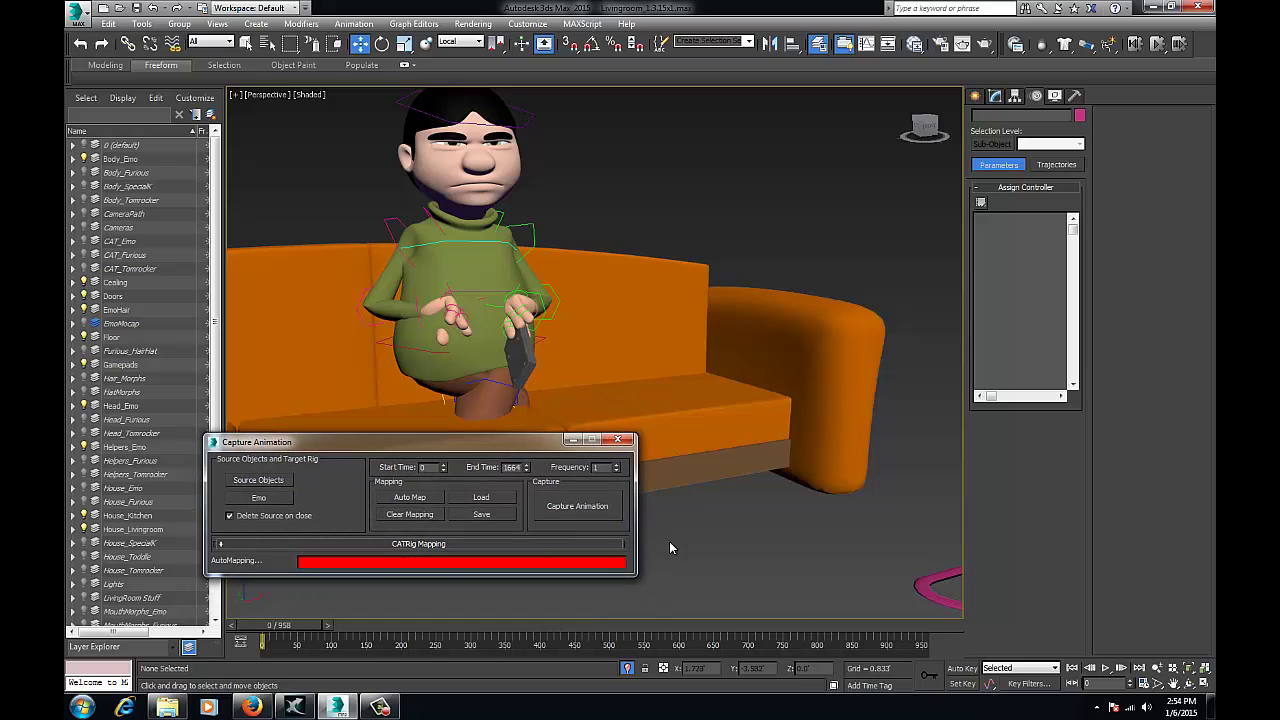
left_click(617, 439)
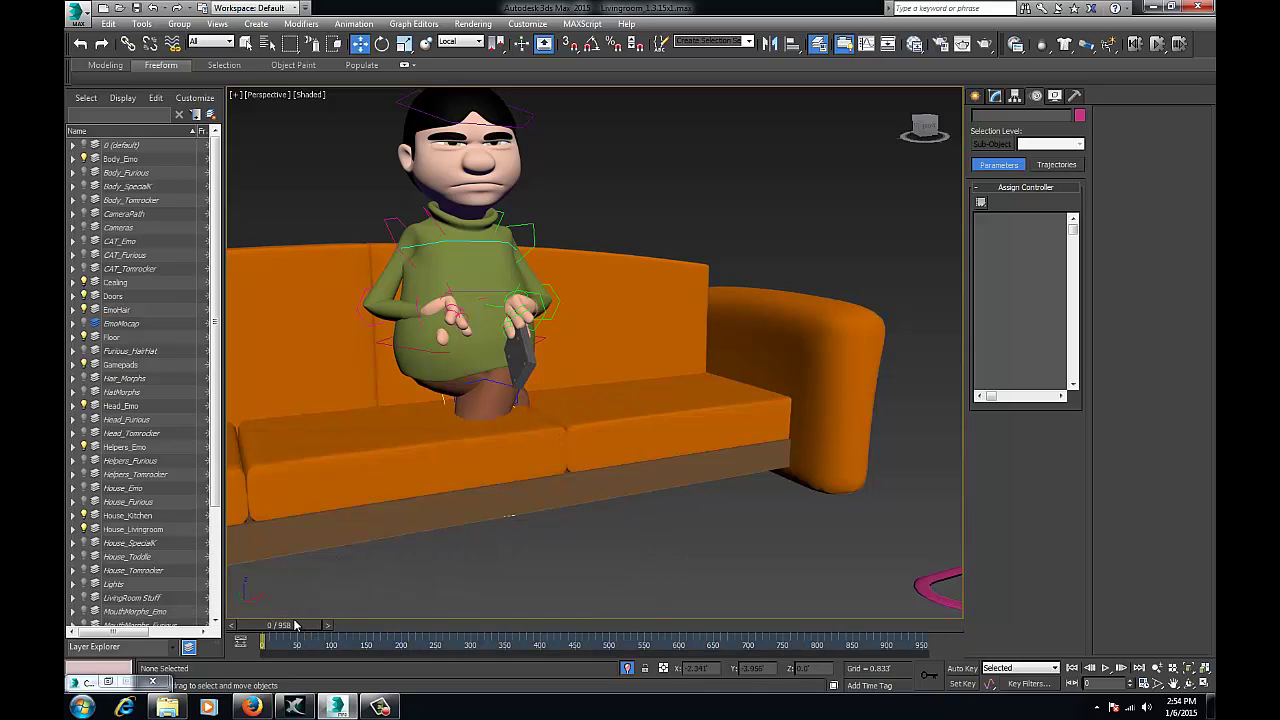
left_click(331, 624)
left_click_drag(331, 624, 260, 624)
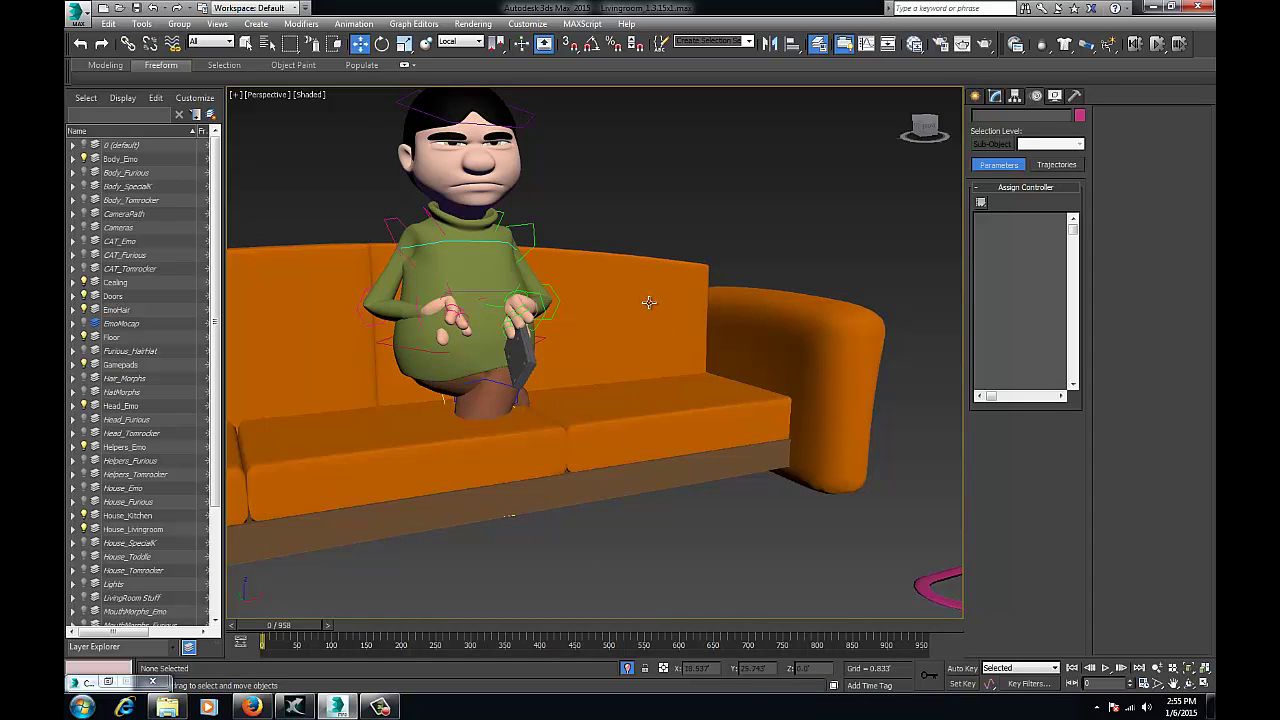
Step: Show the EmoMocap layer and hide the Body_Emo layer to expose the imported motion capture skeleton
scroll(584, 285, "down", 1)
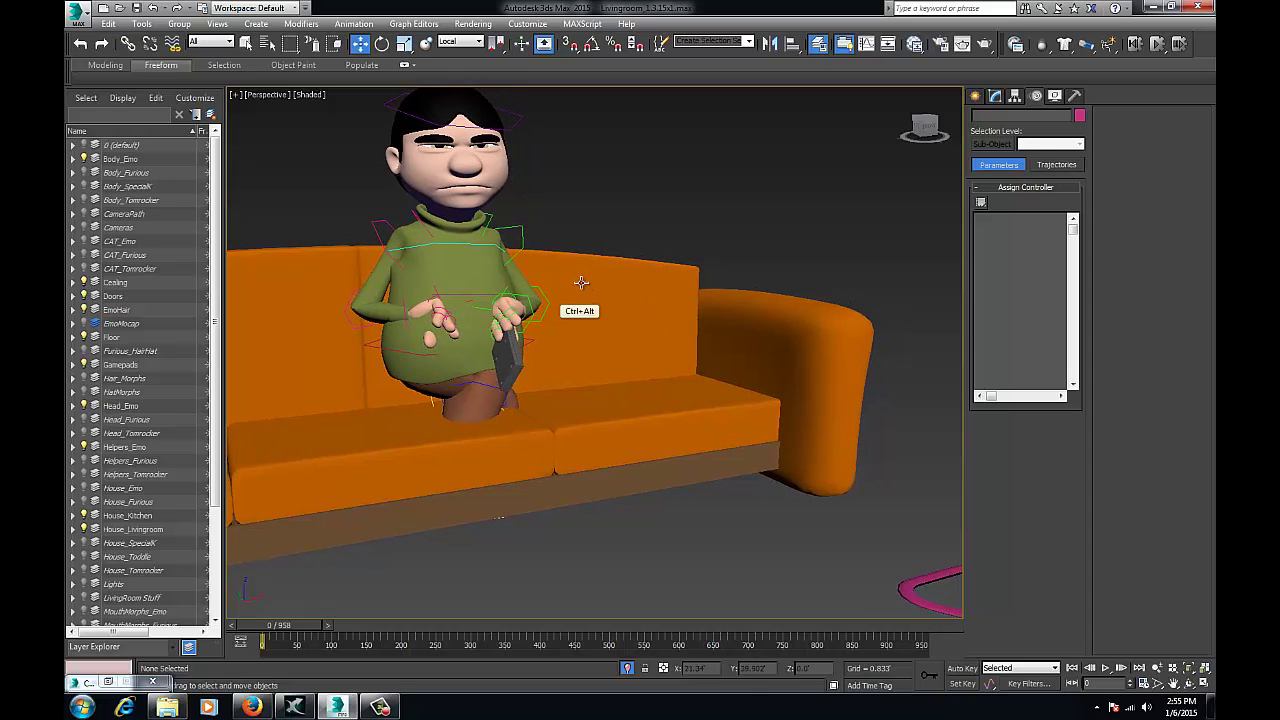
scroll(591, 290, "down", 1)
middle_click_drag(591, 290, 472, 392, "alt")
middle_click_drag(492, 292, 452, 264, "alt")
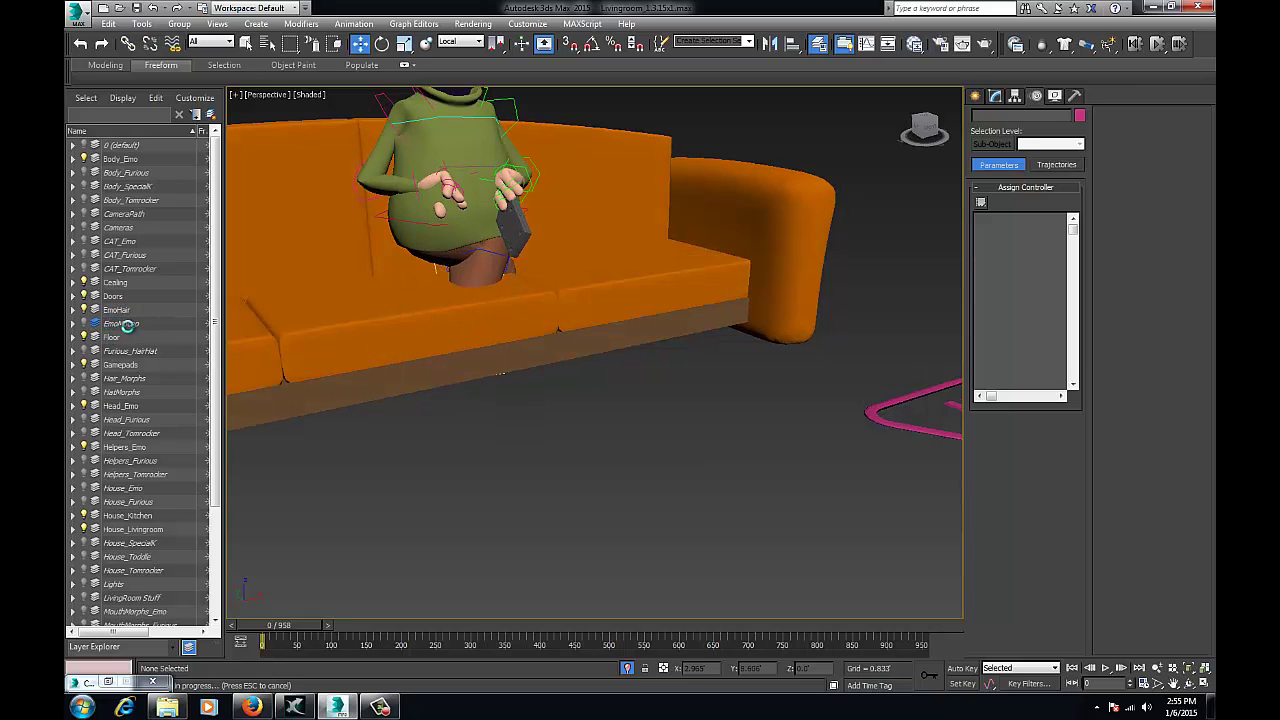
middle_click_drag(408, 280, 460, 437)
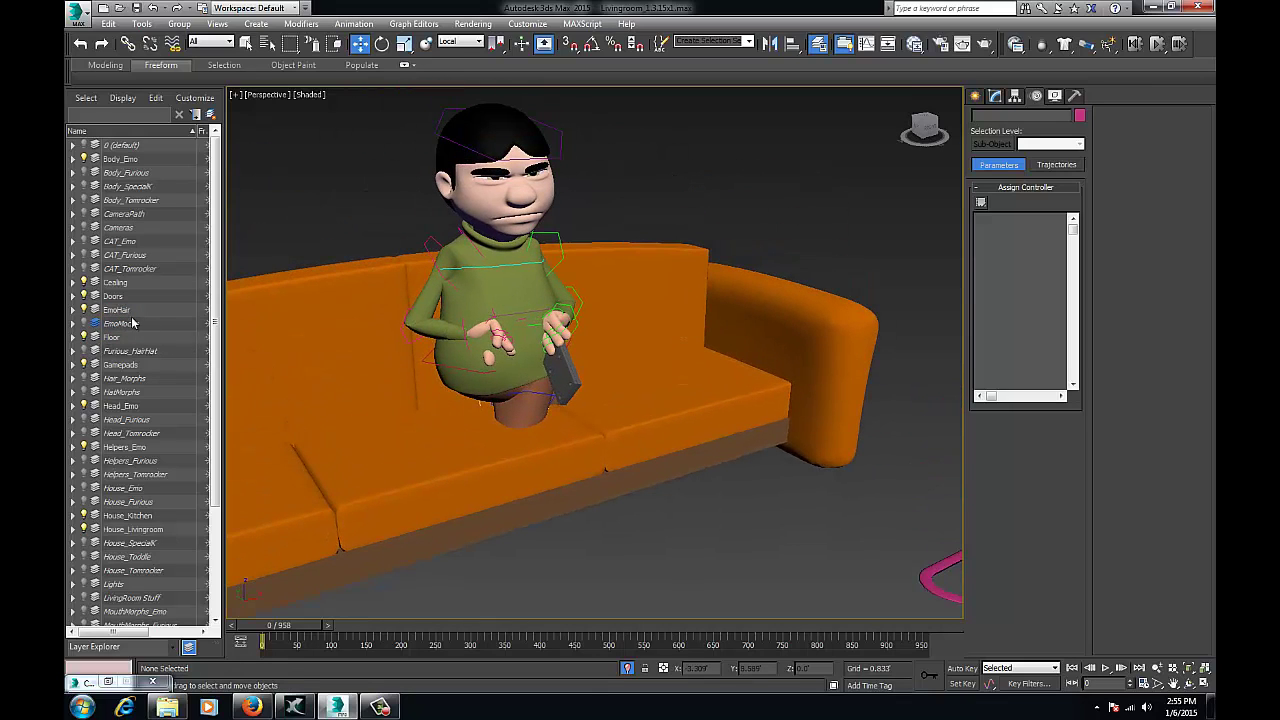
left_click(86, 325)
left_click(84, 160)
middle_click_drag(500, 365, 497, 316, "ctrl+alt")
middle_click_drag(384, 336, 480, 328)
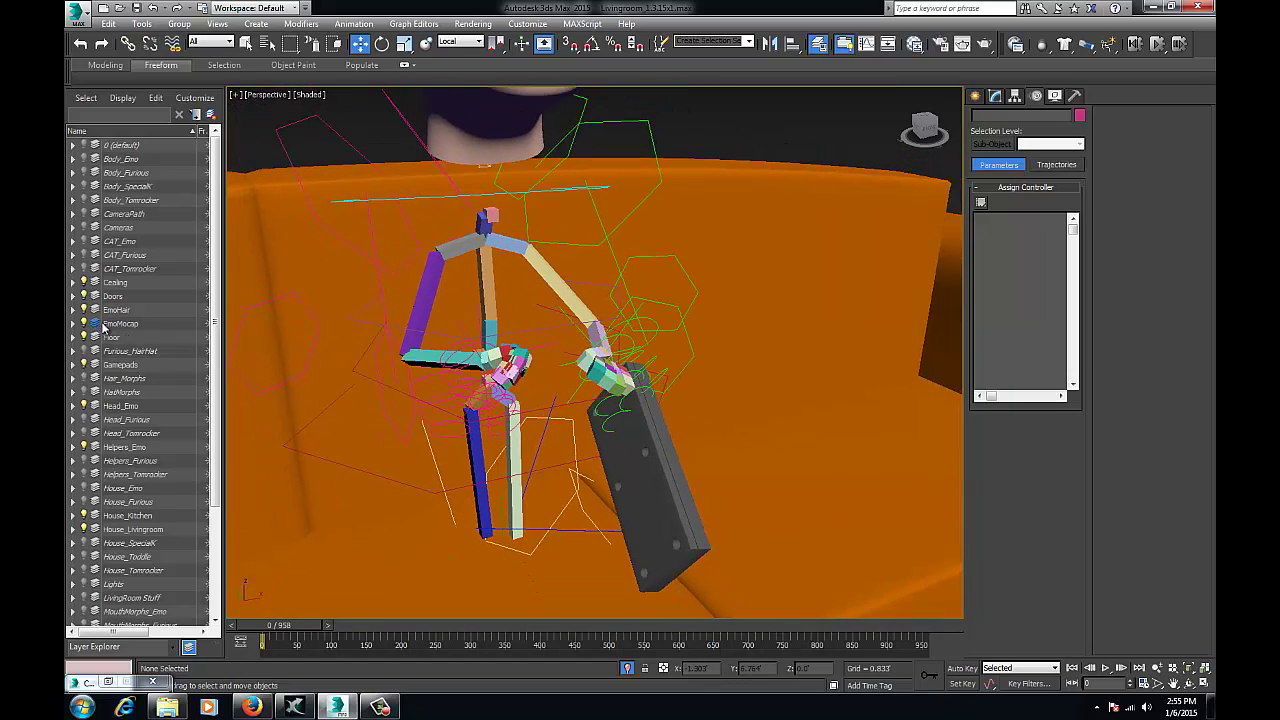
left_click(84, 323)
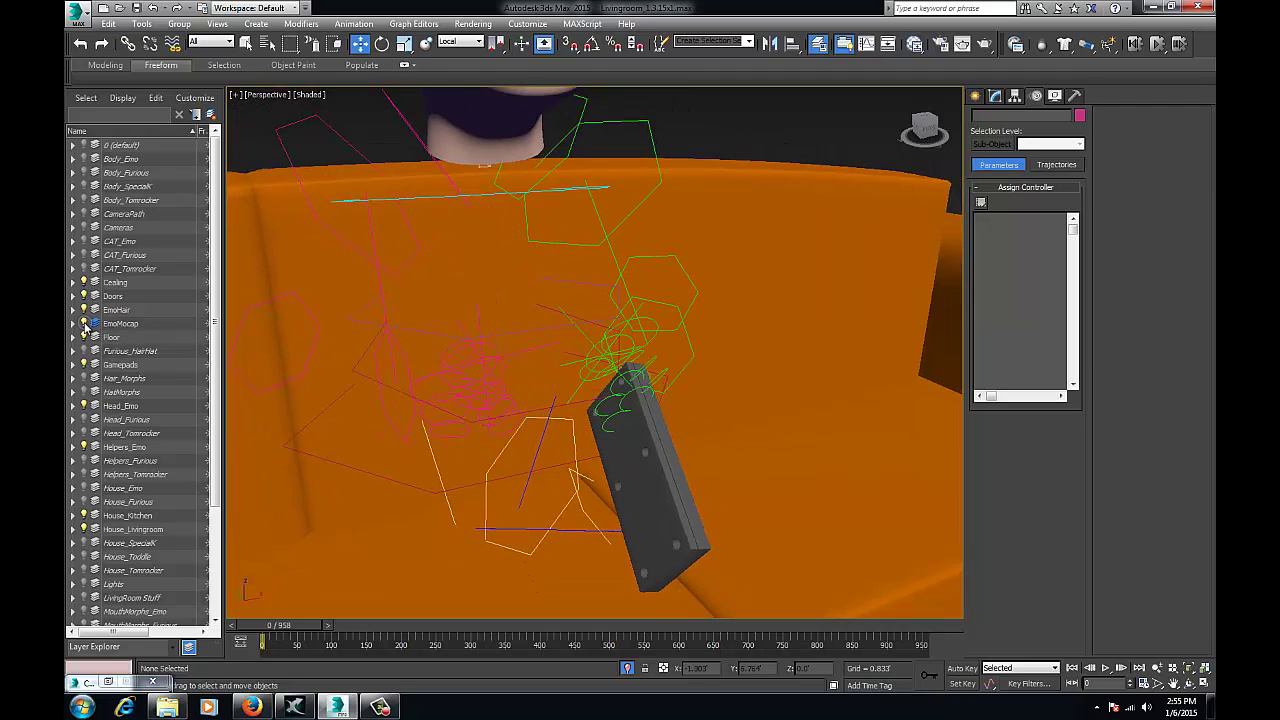
left_click(84, 323)
middle_click_drag(348, 286, 428, 316, "ctrl+alt")
middle_click_drag(232, 318, 241, 315, "alt")
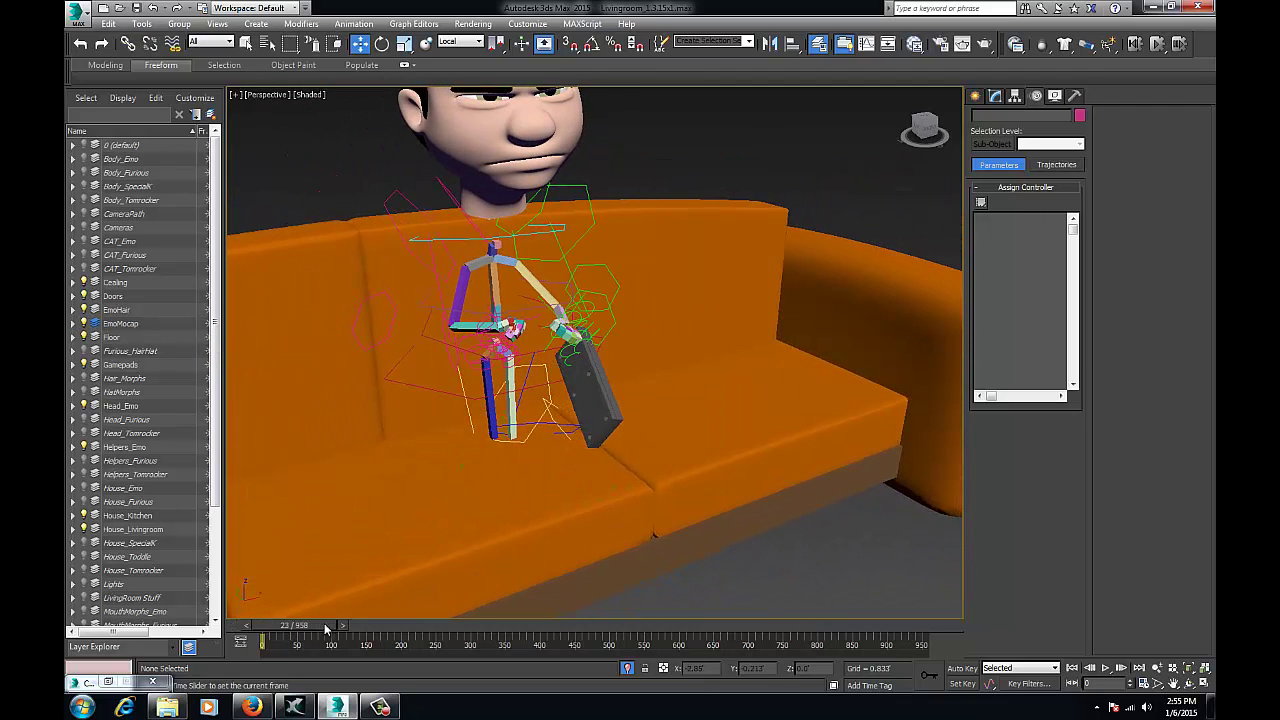
Step: Scrub the timeline to frame 229, select the mocap skeleton's root helper below the sofa and examine the skeleton against the rig
left_click_drag(290, 628, 428, 626)
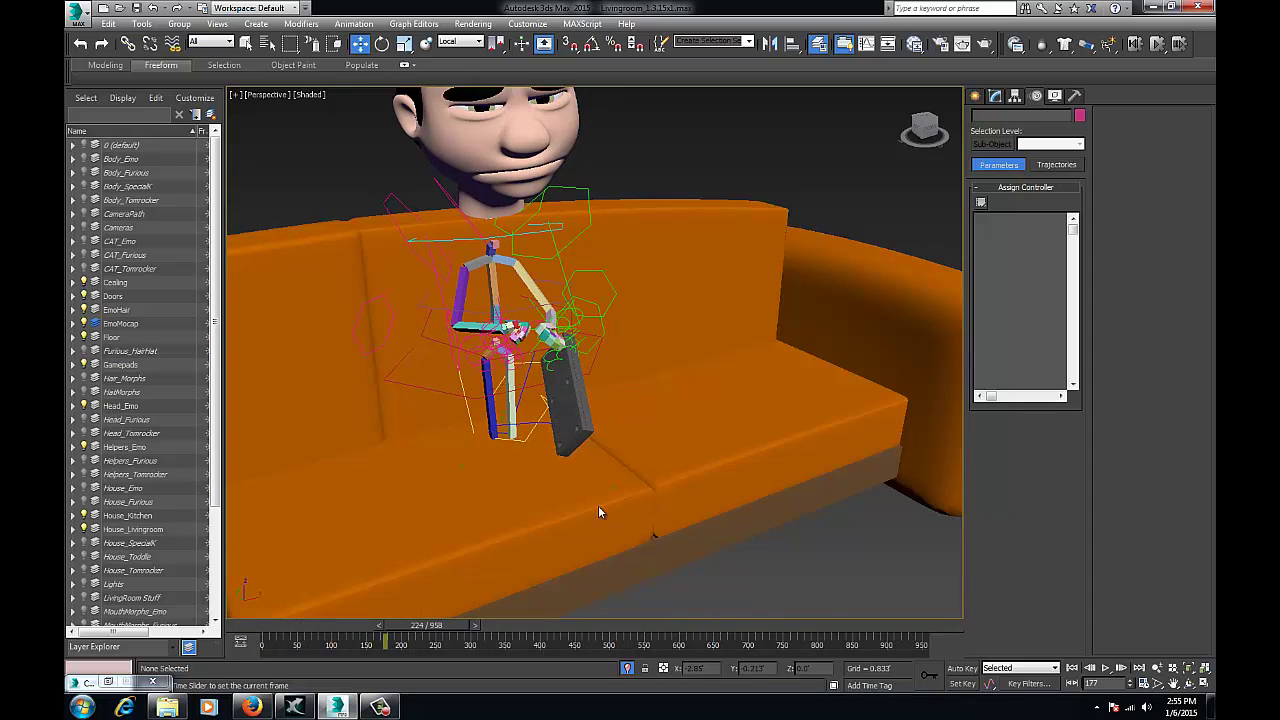
middle_click_drag(594, 450, 540, 482, "alt")
left_click(527, 488)
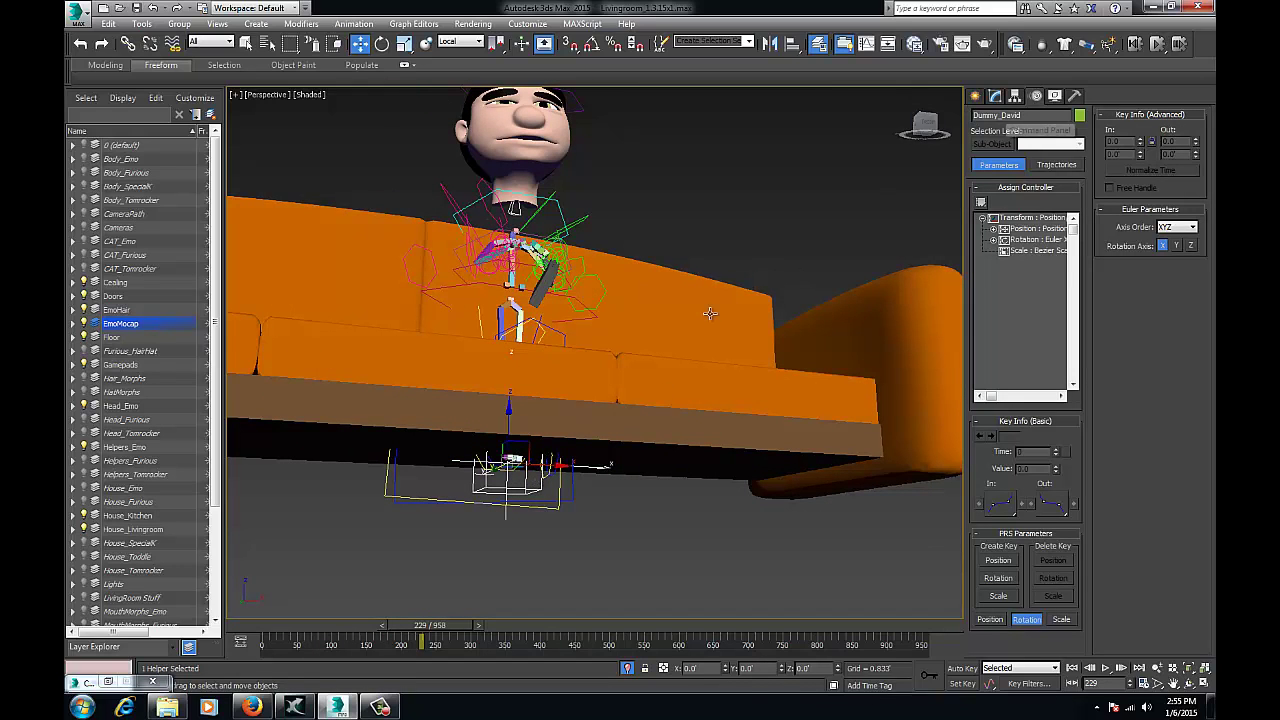
middle_click_drag(560, 466, 713, 450, "alt")
left_click_drag(706, 462, 752, 451)
middle_click_drag(772, 347, 740, 398, "alt")
left_click_drag(840, 441, 866, 587)
Step: Select Emo_Platform, set the imported Dummy mapping layer's Global Weight to 0, and show the Body_Emo layer again
left_click(885, 542)
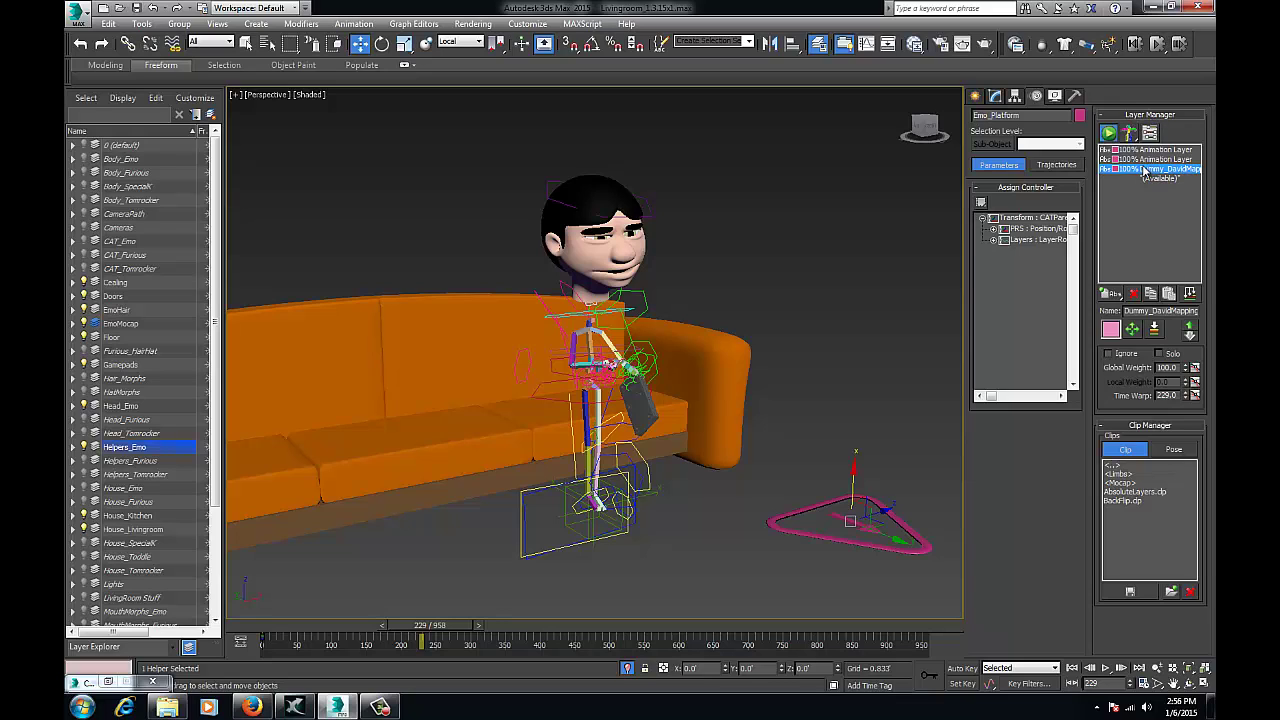
right_click(1189, 370)
middle_click_drag(586, 366, 624, 381, "alt")
left_click(84, 159)
middle_click_drag(898, 272, 900, 250)
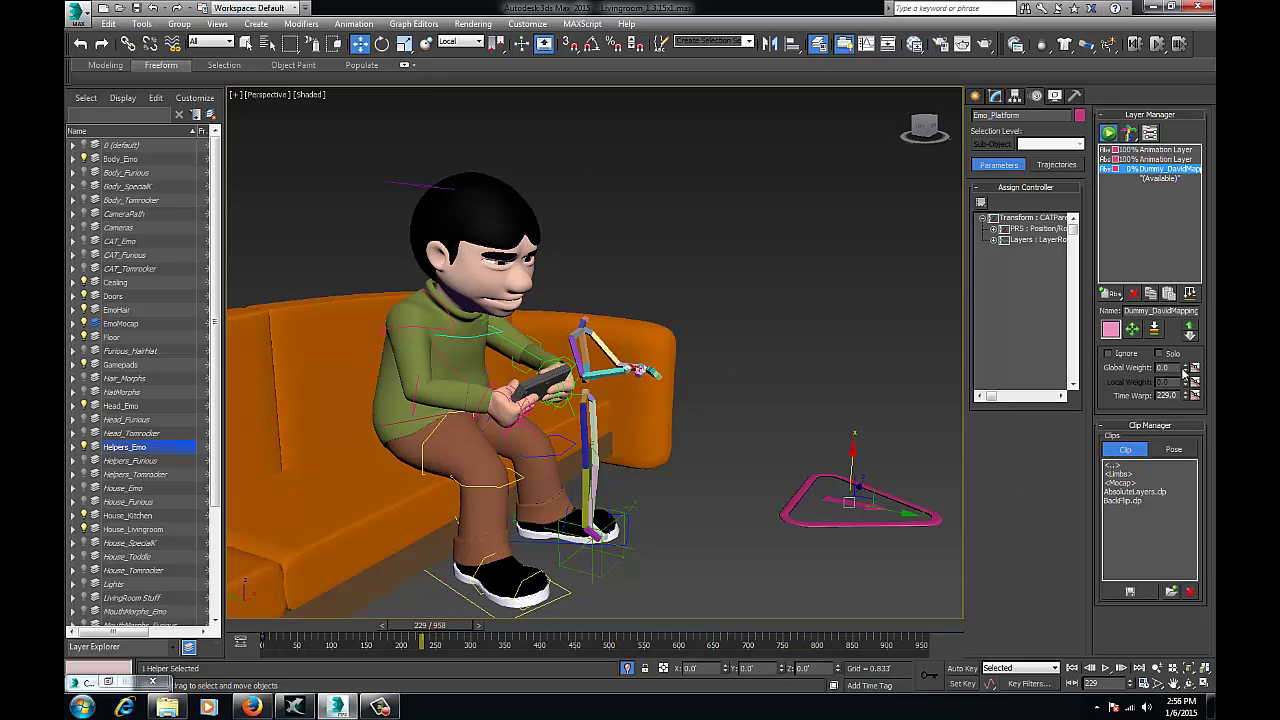
Step: Raise the Dummy mapping layer's Global Weight to 100 and inspect the character's captured pose from the side
left_click_drag(1185, 370, 1176, 305)
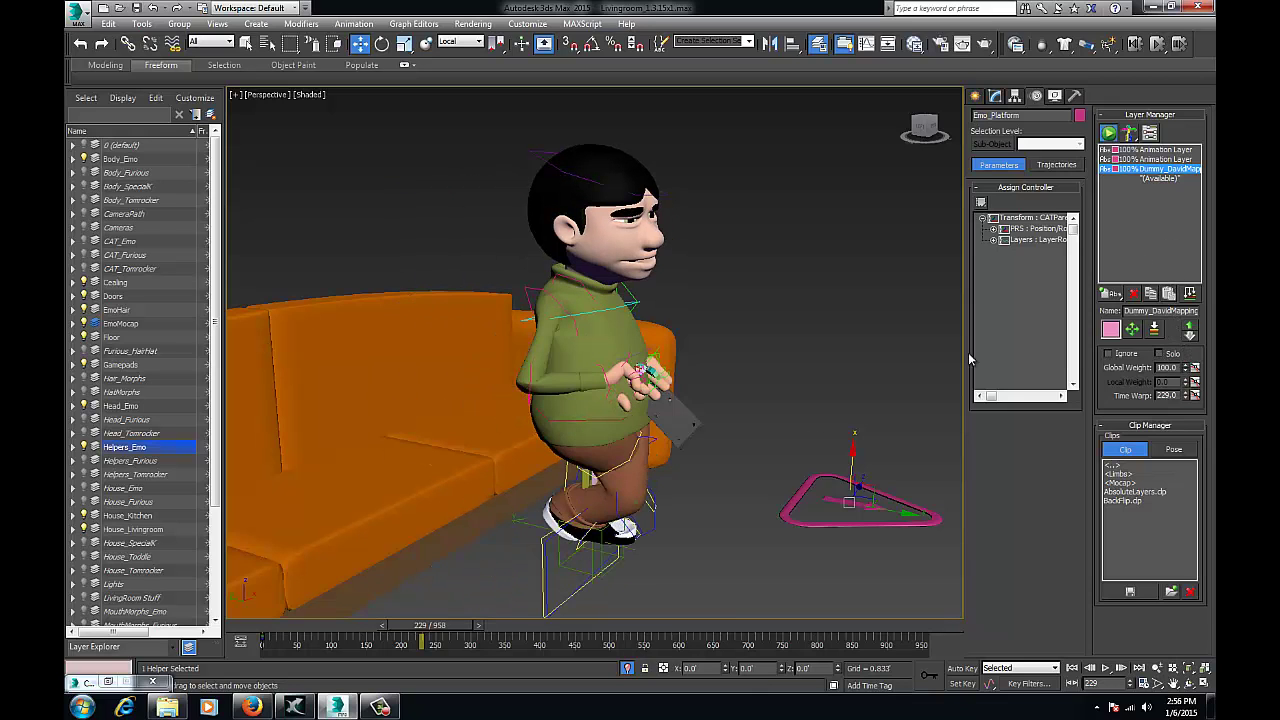
middle_click_drag(727, 386, 635, 376, "alt")
middle_click_drag(587, 492, 611, 394, "alt")
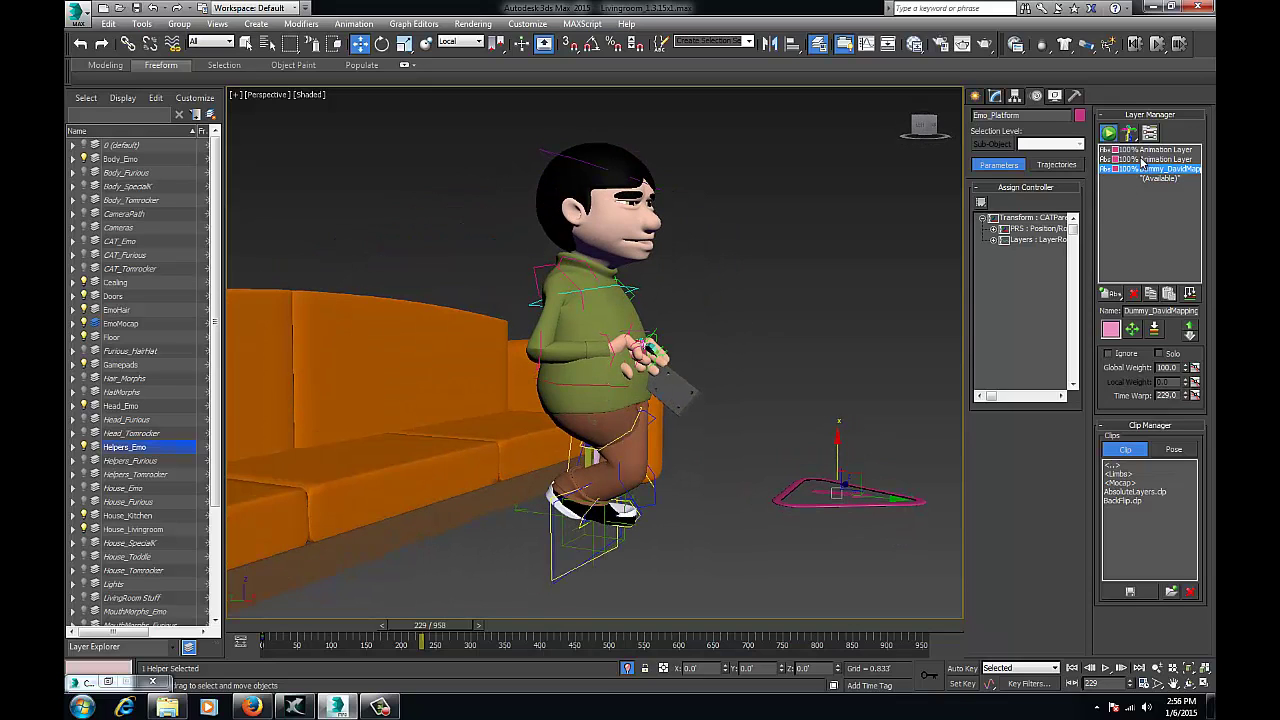
Step: Select the right thigh gizmo and set its Local Weight on the Dummy mapping layer to 0
middle_click_drag(588, 436, 608, 418, "ctrl+alt")
left_click(612, 413)
scroll(612, 413, "up", 2)
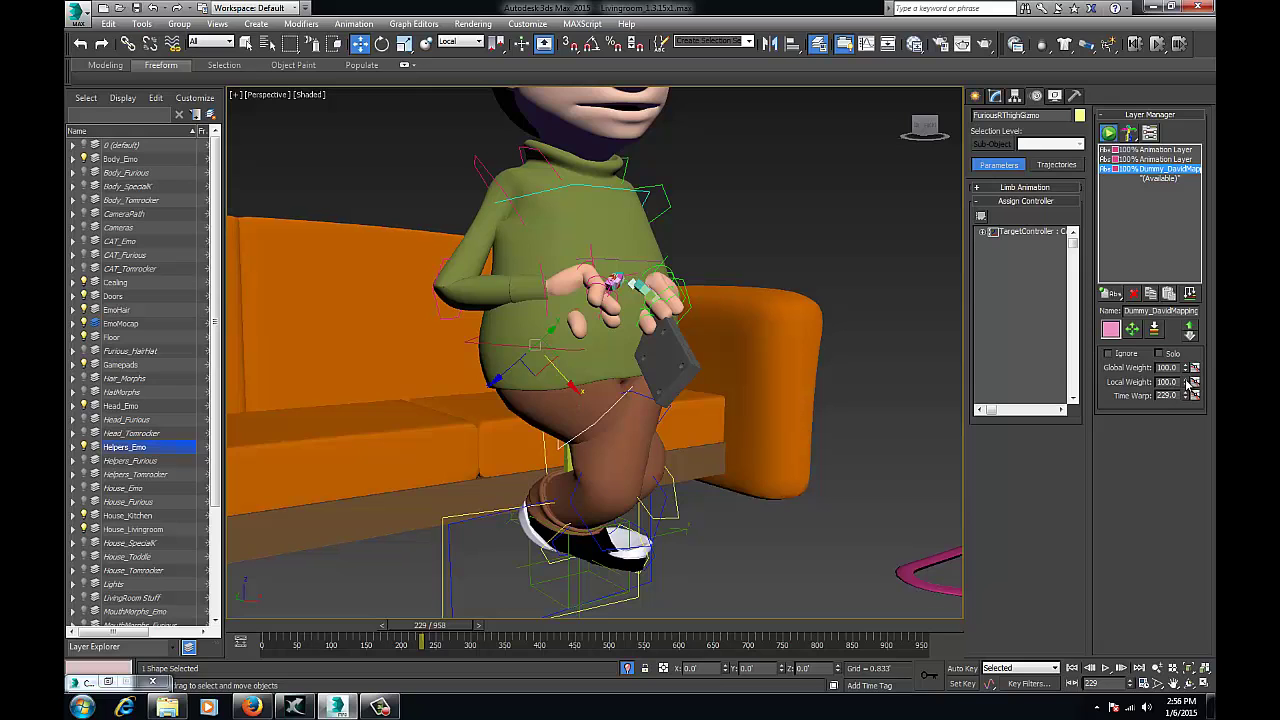
left_click_drag(1186, 382, 1195, 543)
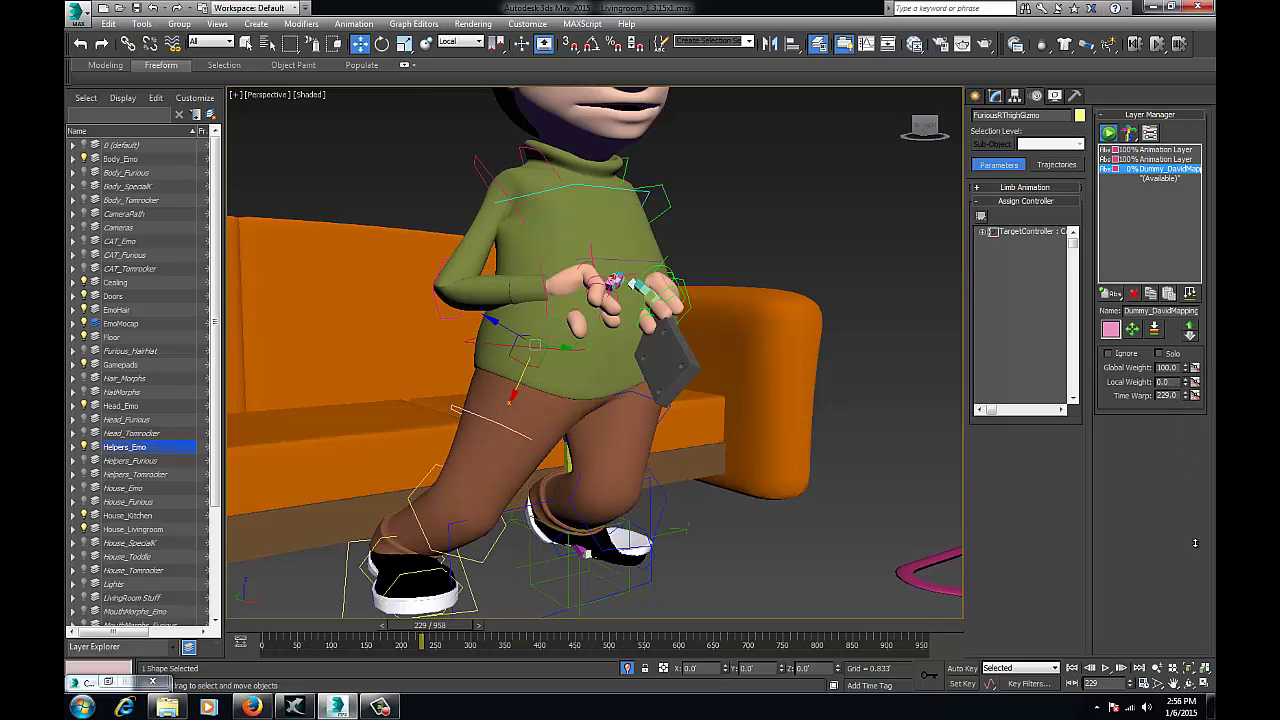
Step: Select the left thigh gizmo and set its Local Weight on the Dummy mapping layer to 0
scroll(644, 421, "up", 1)
left_click(633, 401)
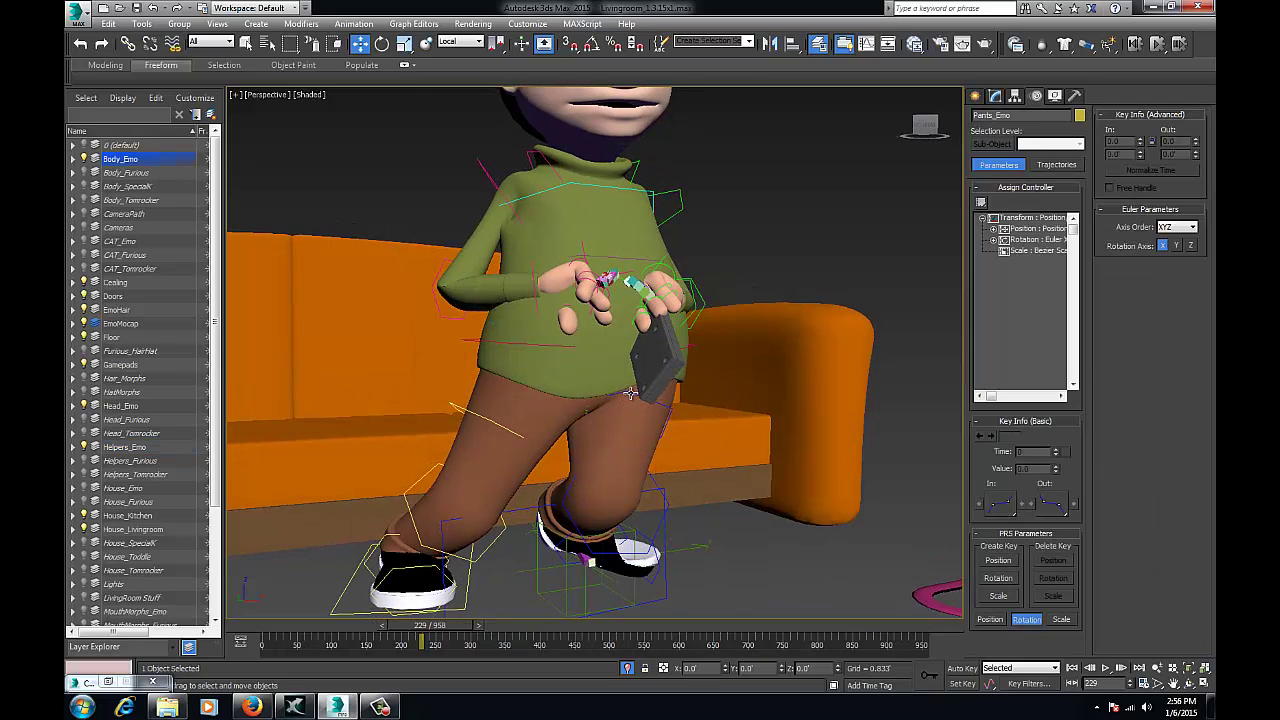
left_click(653, 395)
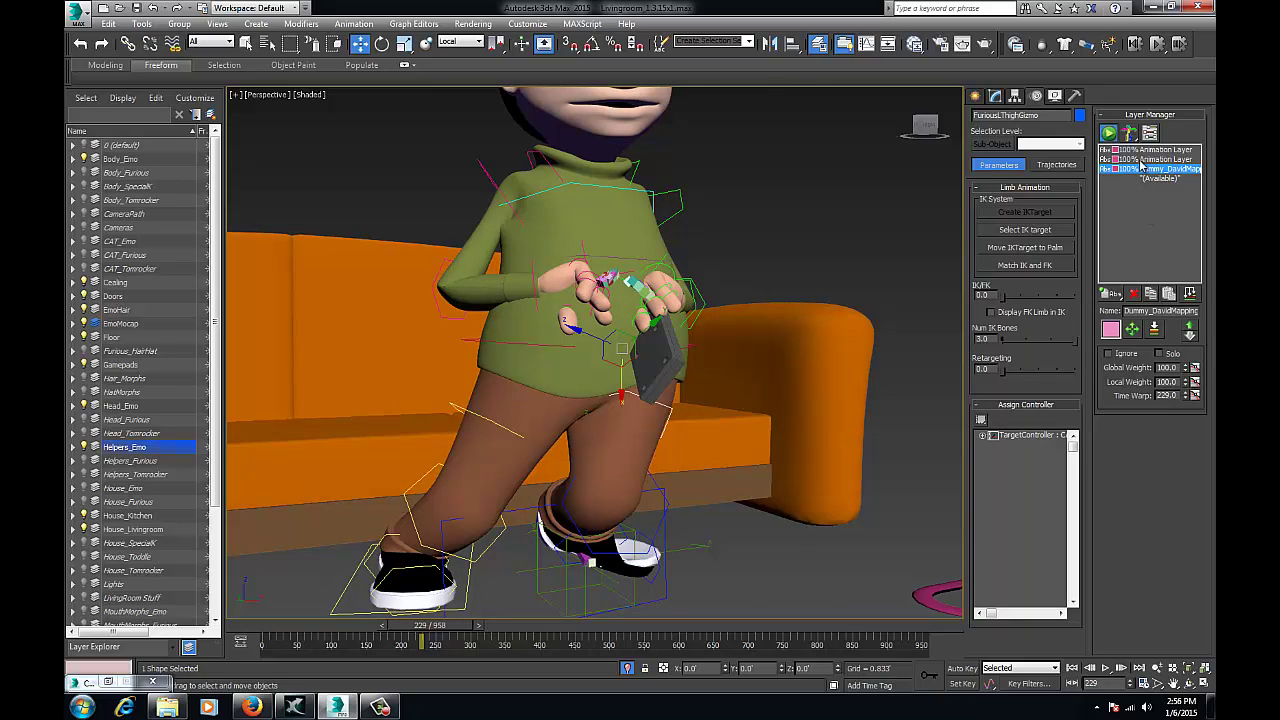
scroll(500, 428, "up", 3)
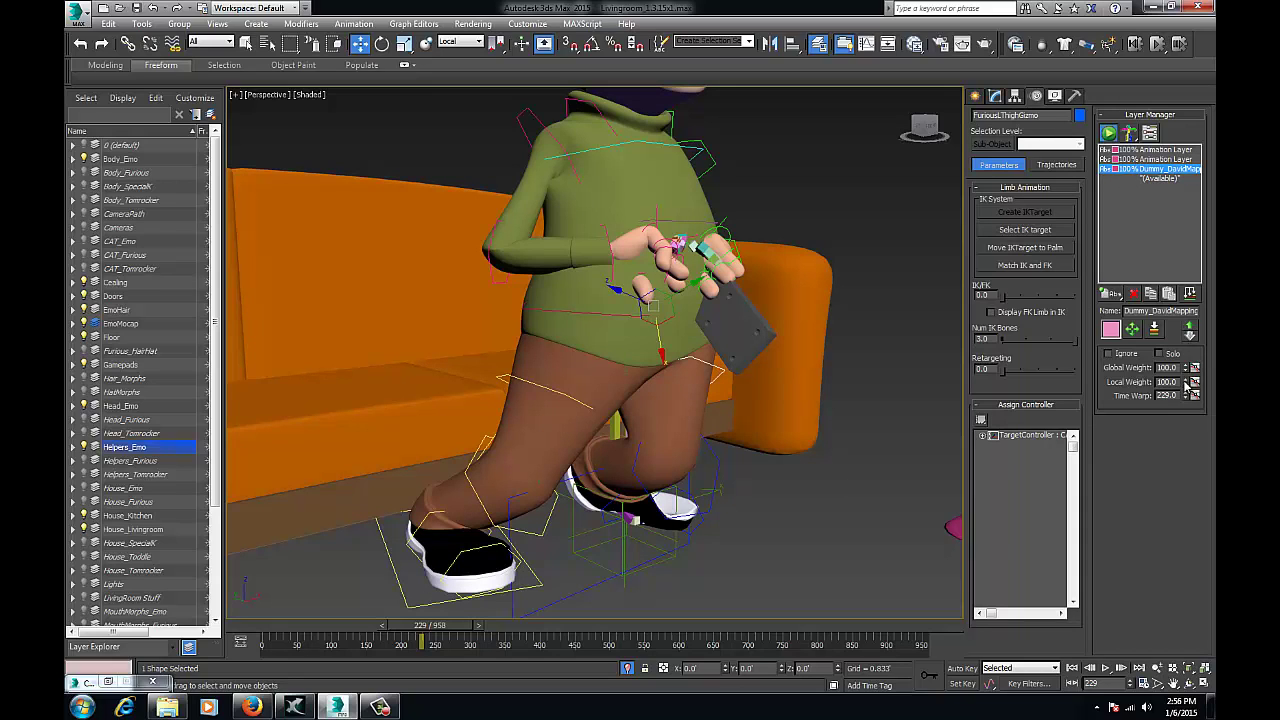
left_click_drag(1187, 384, 1203, 500)
middle_click_drag(1041, 502, 688, 443, "alt")
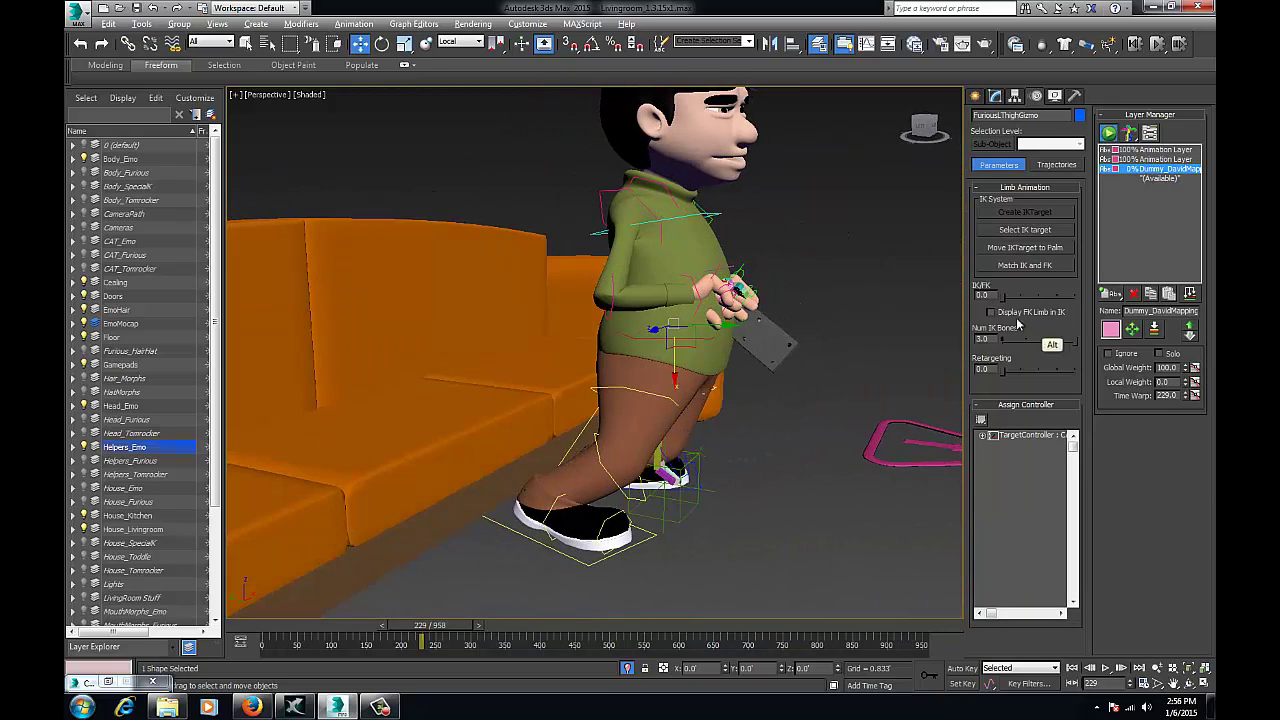
Step: Compare the character's pose with the Dummy mapping layer's Global Weight at 0 and back at 100
middle_click_drag(936, 338, 840, 370, "alt")
key("shift+z")
key("shift+z")
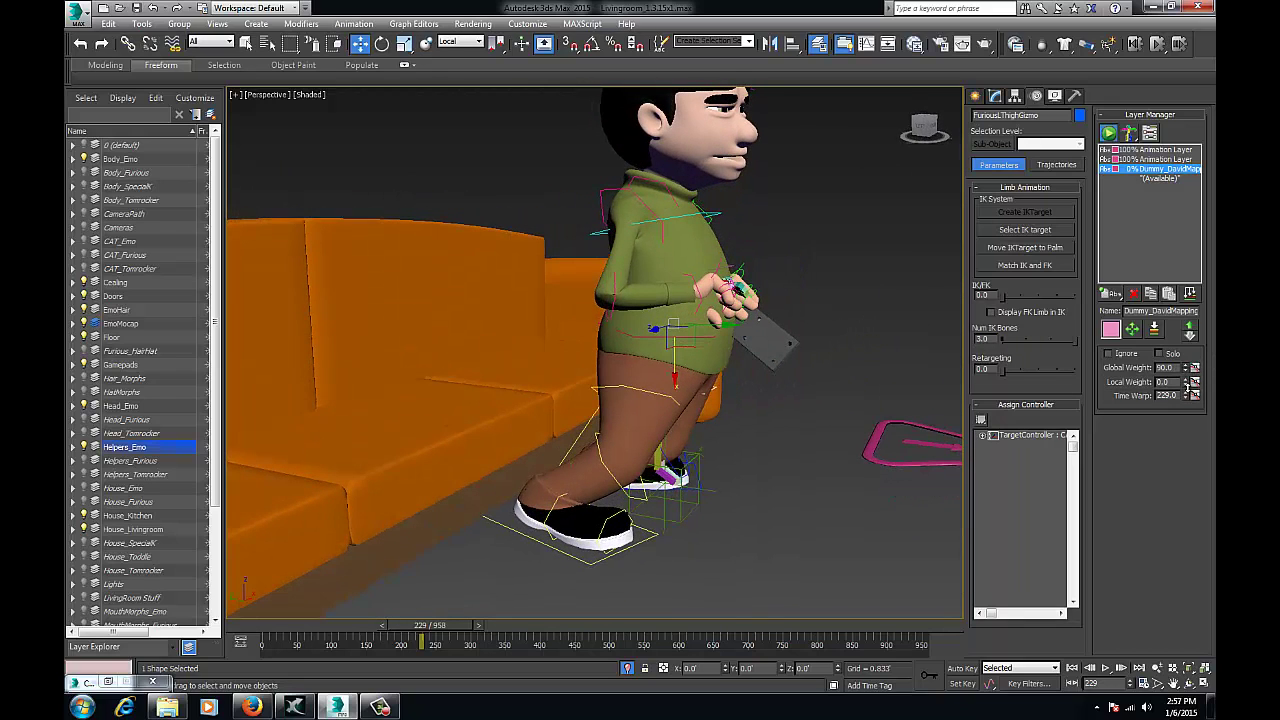
left_click_drag(1188, 390, 1194, 475)
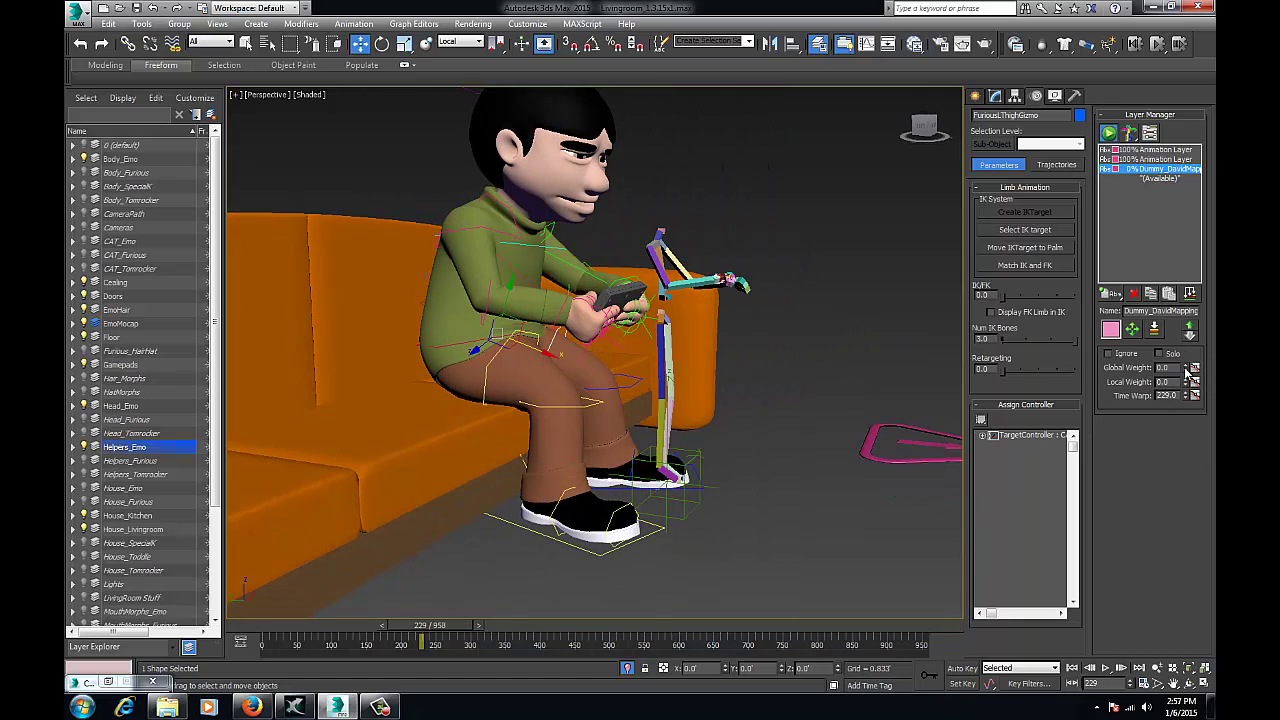
left_click_drag(1187, 371, 1140, 189)
Step: Select the pelvis gizmo and set its Local Weight on the Dummy mapping layer to 0
middle_click_drag(666, 429, 603, 361, "alt")
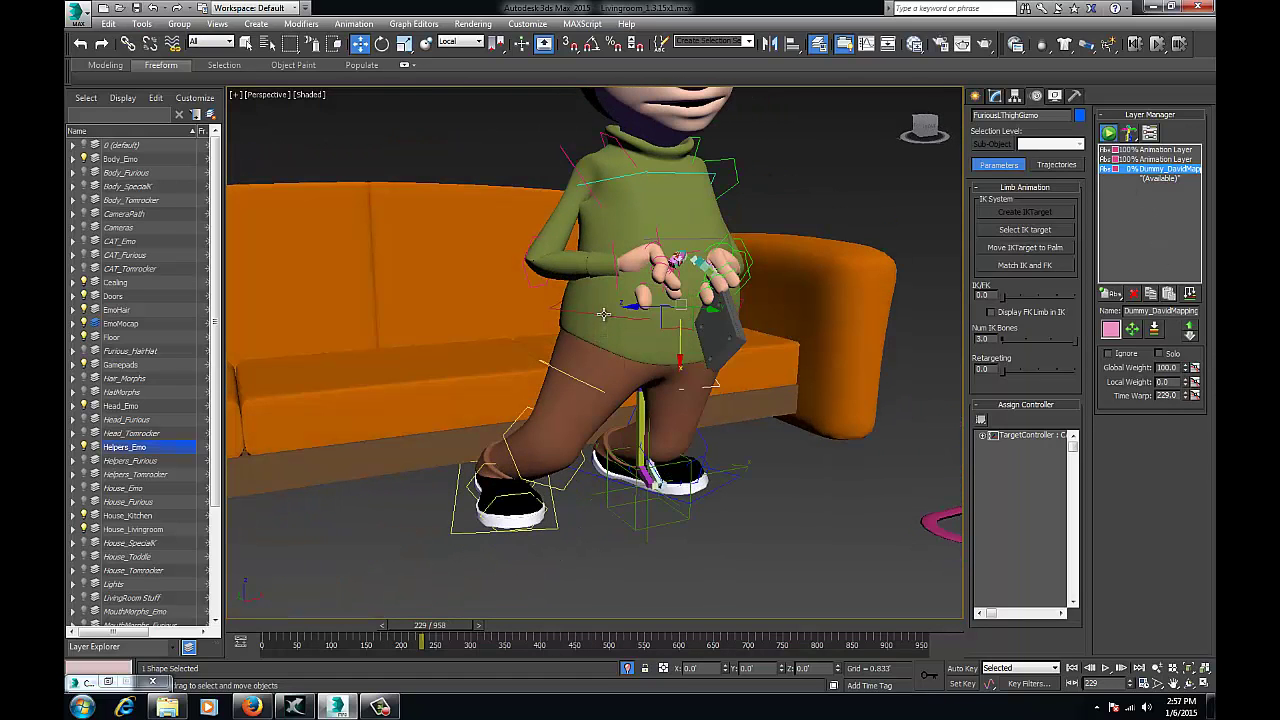
left_click(603, 314)
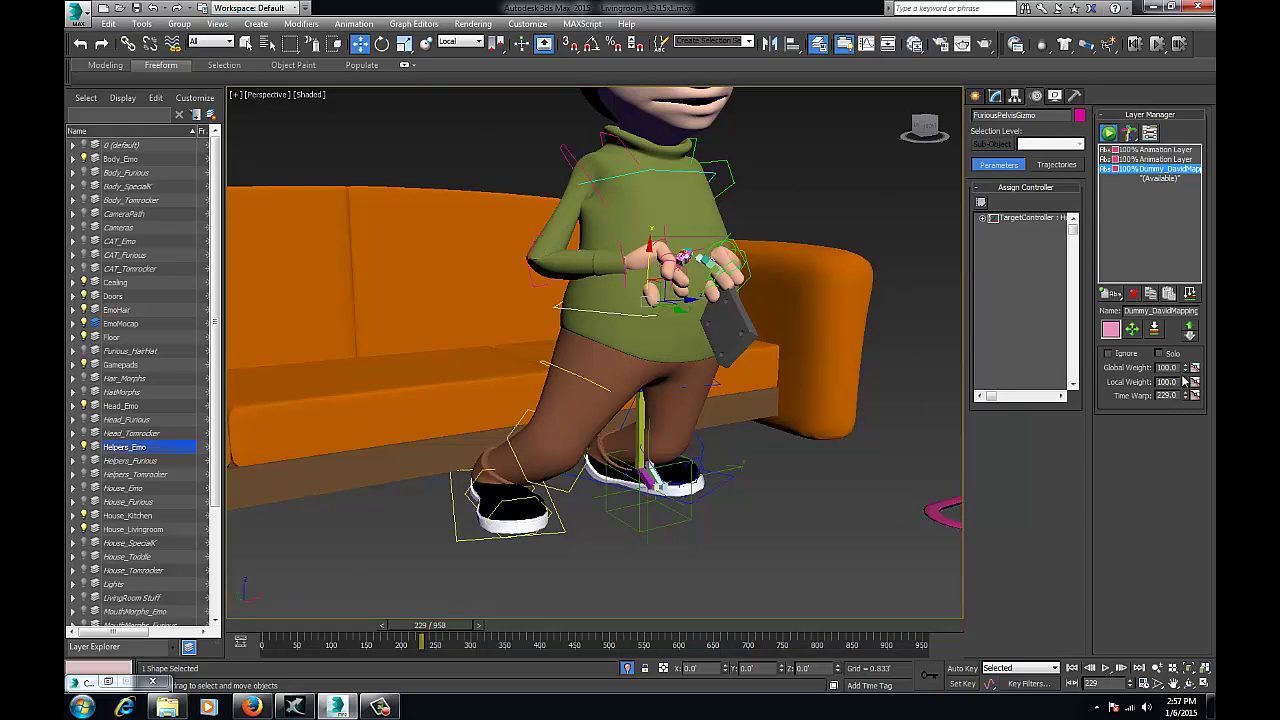
left_click_drag(1187, 388, 1199, 478)
middle_click_drag(700, 415, 707, 339, "alt")
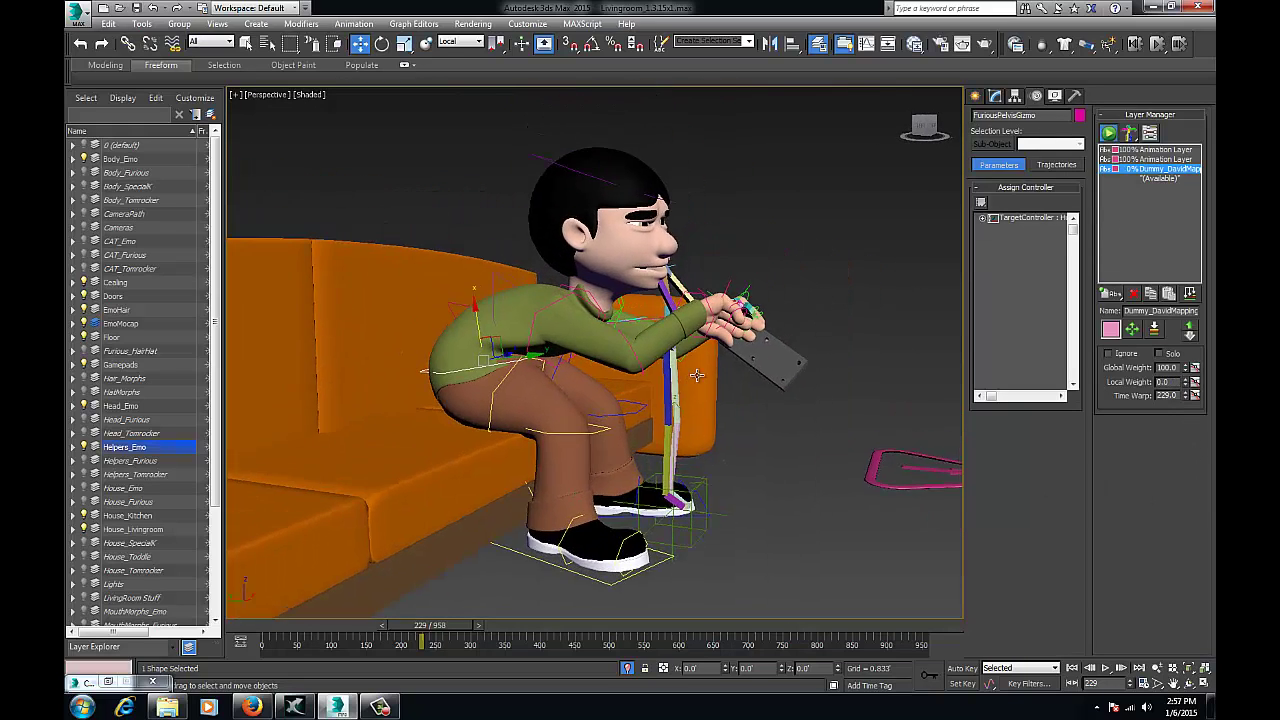
scroll(697, 376, "up", 2)
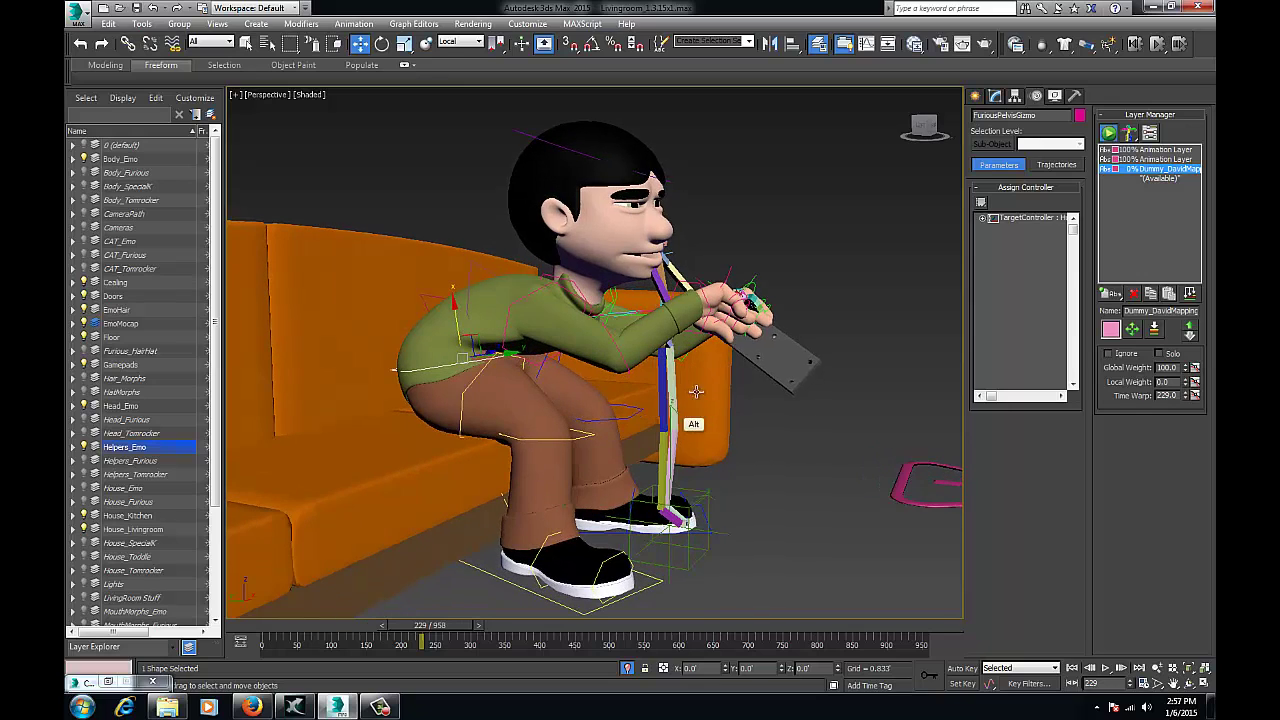
Step: Select the mocap skeleton's root helper at the character's feet, shift it sideways and scale it up uniformly
left_click(697, 540)
middle_click_drag(697, 540, 713, 500, "alt")
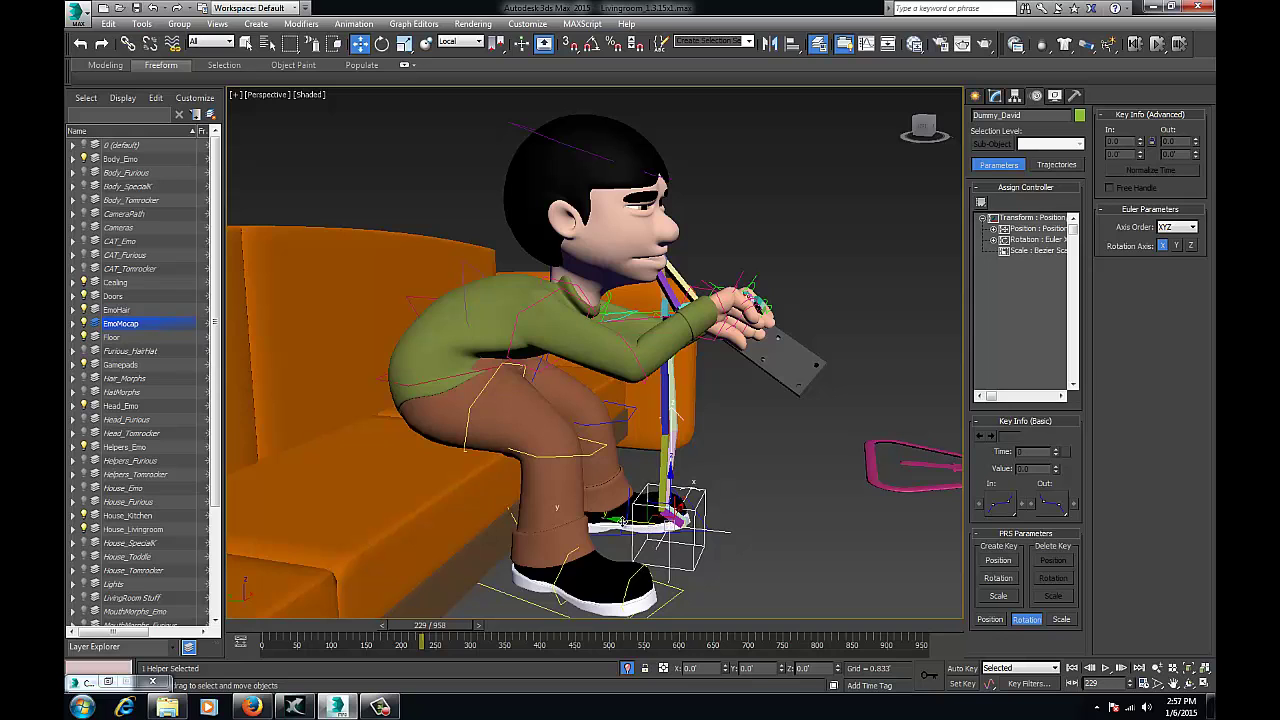
left_click_drag(622, 521, 517, 505)
middle_click_drag(517, 505, 570, 513, "alt")
key("r")
left_click_drag(555, 511, 551, 480)
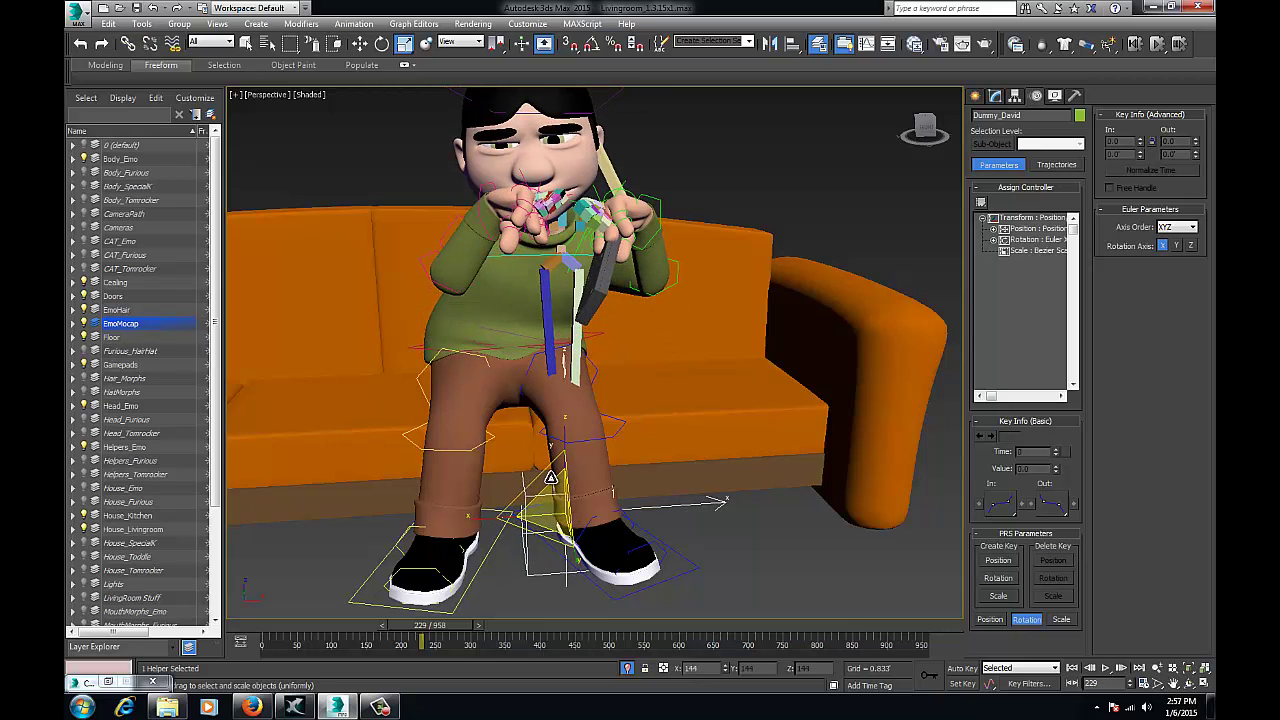
Step: Move the mocap root helper down and toward the sofa until the character's torso sits upright with the arms lowered
key("w")
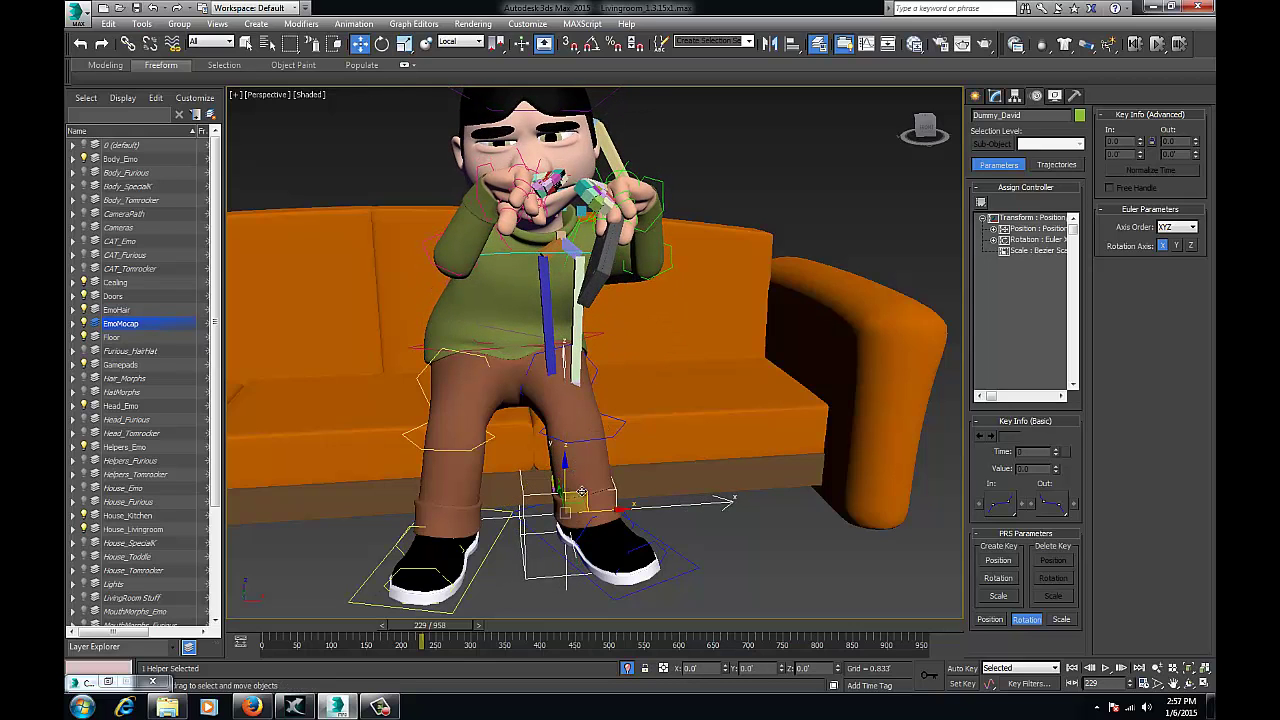
left_click_drag(581, 492, 532, 613)
middle_click_drag(725, 372, 642, 510, "alt")
left_click_drag(616, 610, 654, 598)
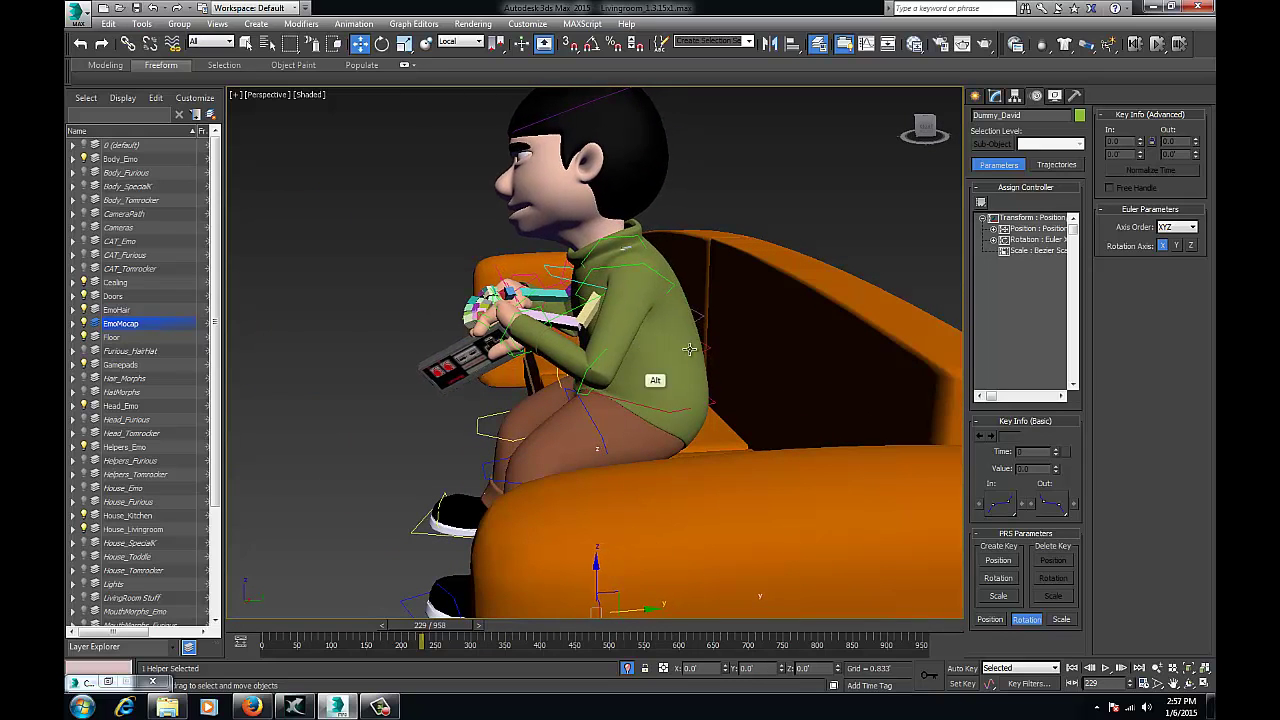
middle_click_drag(657, 371, 737, 346, "alt")
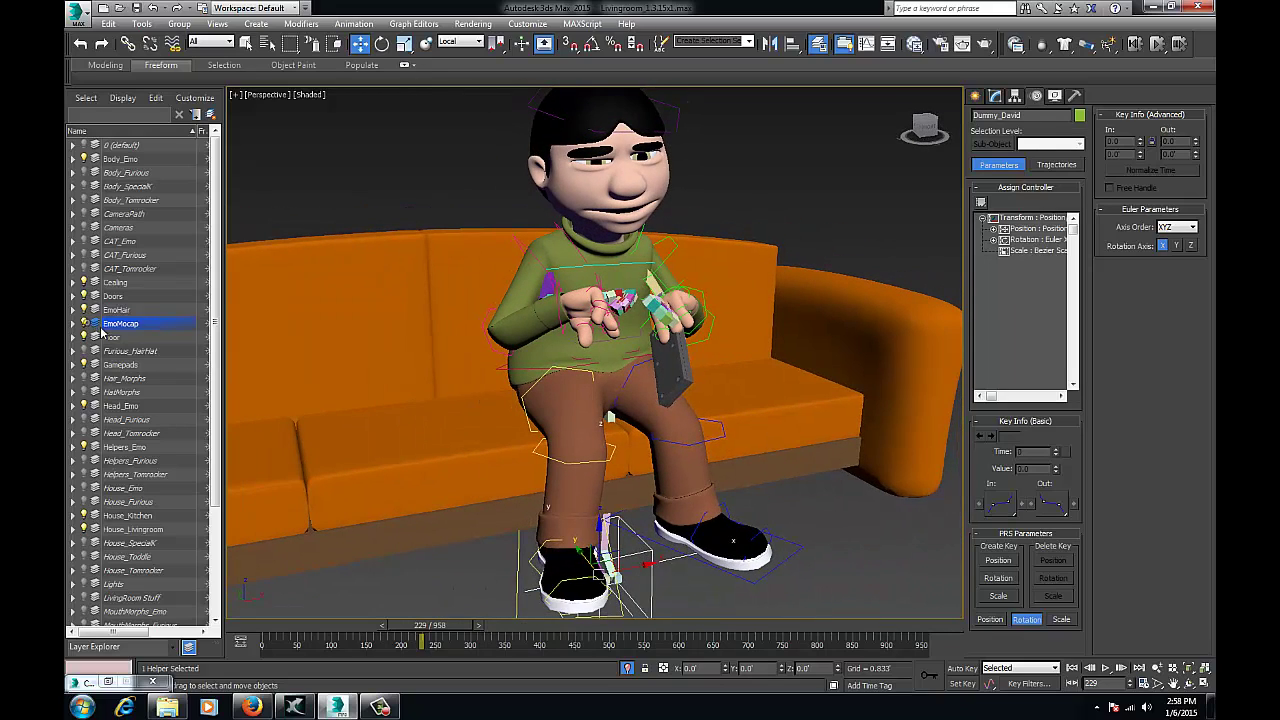
Step: Hide the EmoMocap layer and inspect the seated character's pose from several angles
left_click(85, 324)
middle_click_drag(746, 404, 654, 374, "alt")
middle_click_drag(499, 532, 548, 508, "alt")
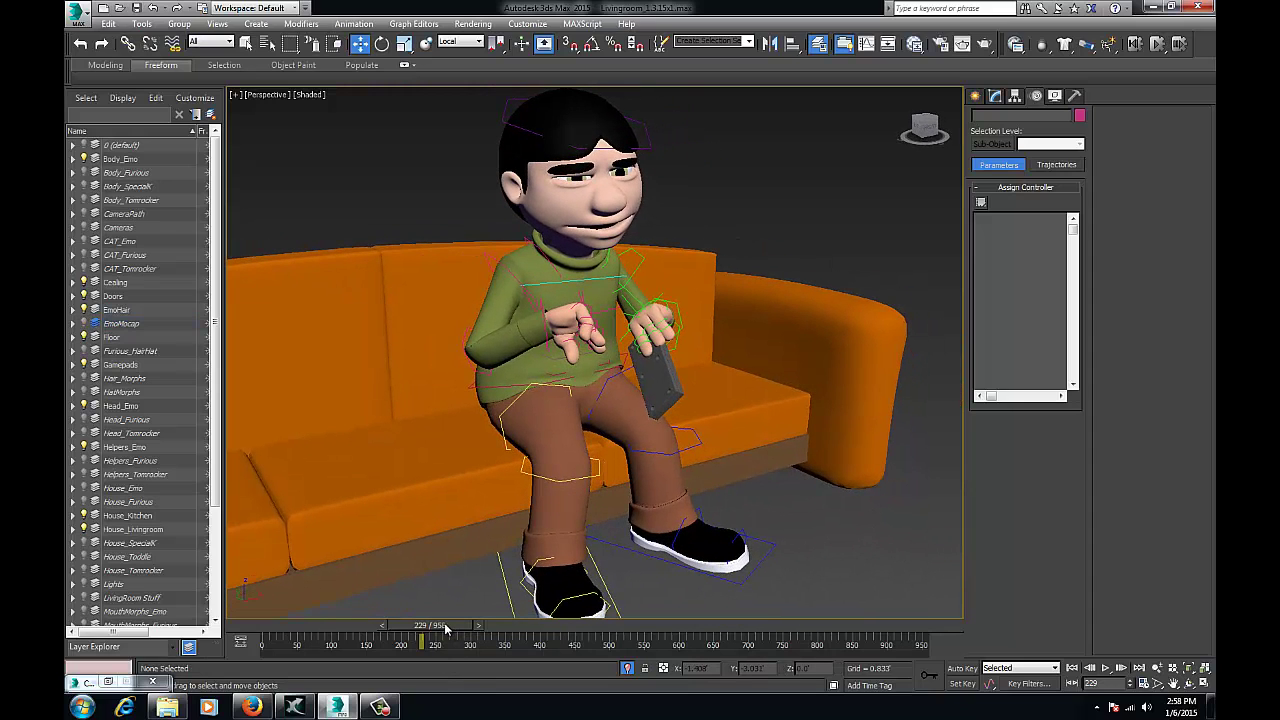
middle_click_drag(700, 400, 500, 399, "alt")
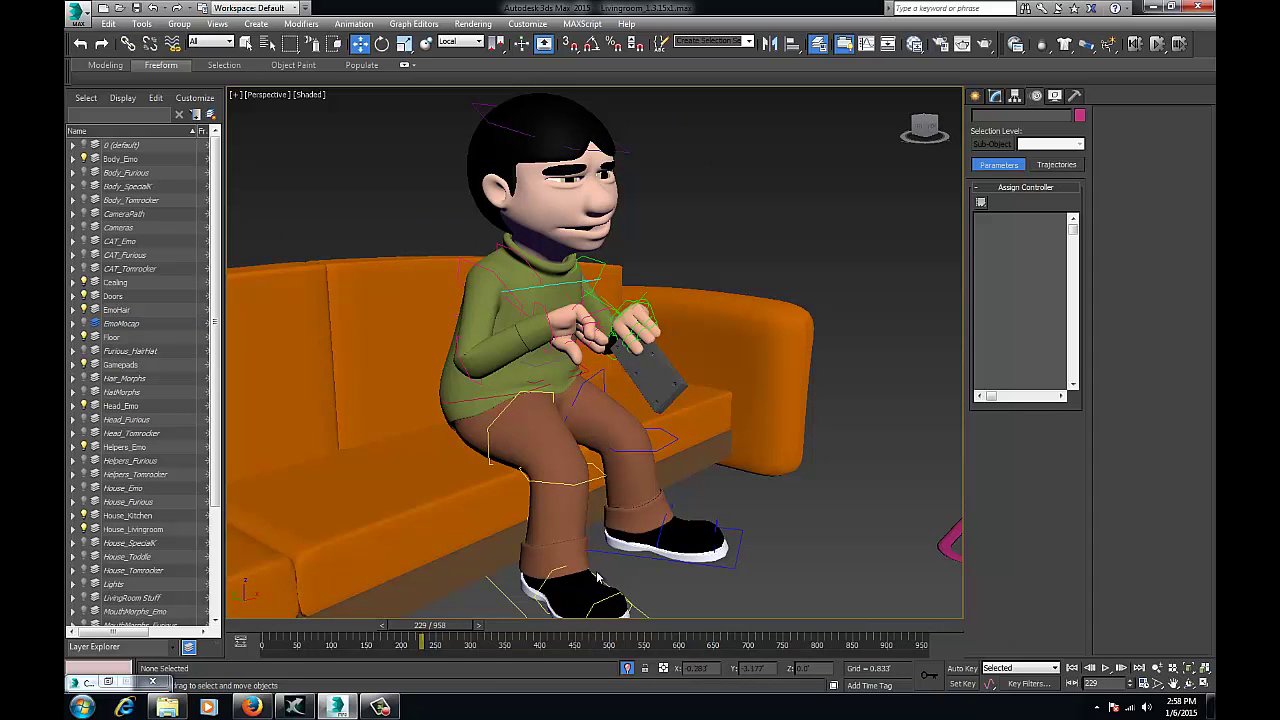
middle_click_drag(586, 512, 590, 503)
middle_click_drag(786, 463, 655, 454)
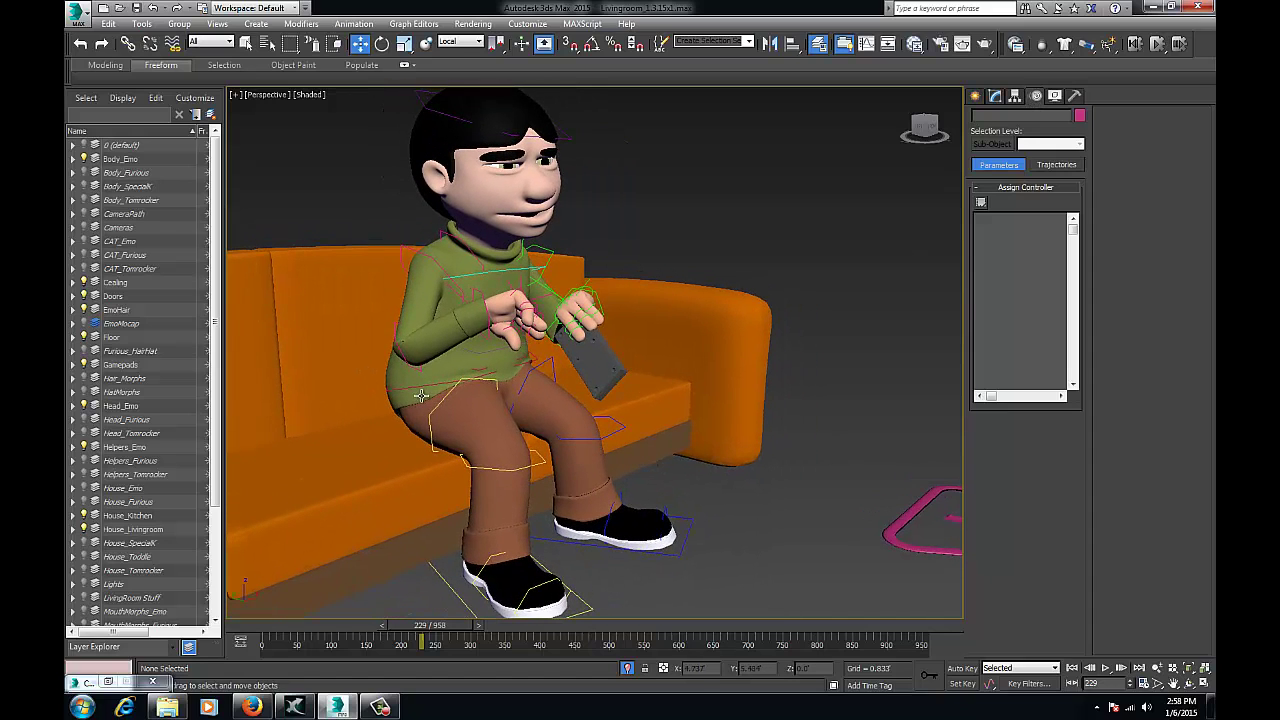
middle_click_drag(539, 424, 507, 236, "alt")
Step: Scrub to frame 637 and rotate the left hand's IK target about 42 degrees to swing the gamepad toward the right hand
left_click_drag(423, 627, 698, 601)
middle_click_drag(684, 307, 578, 340, "alt")
left_click(586, 357)
key("e")
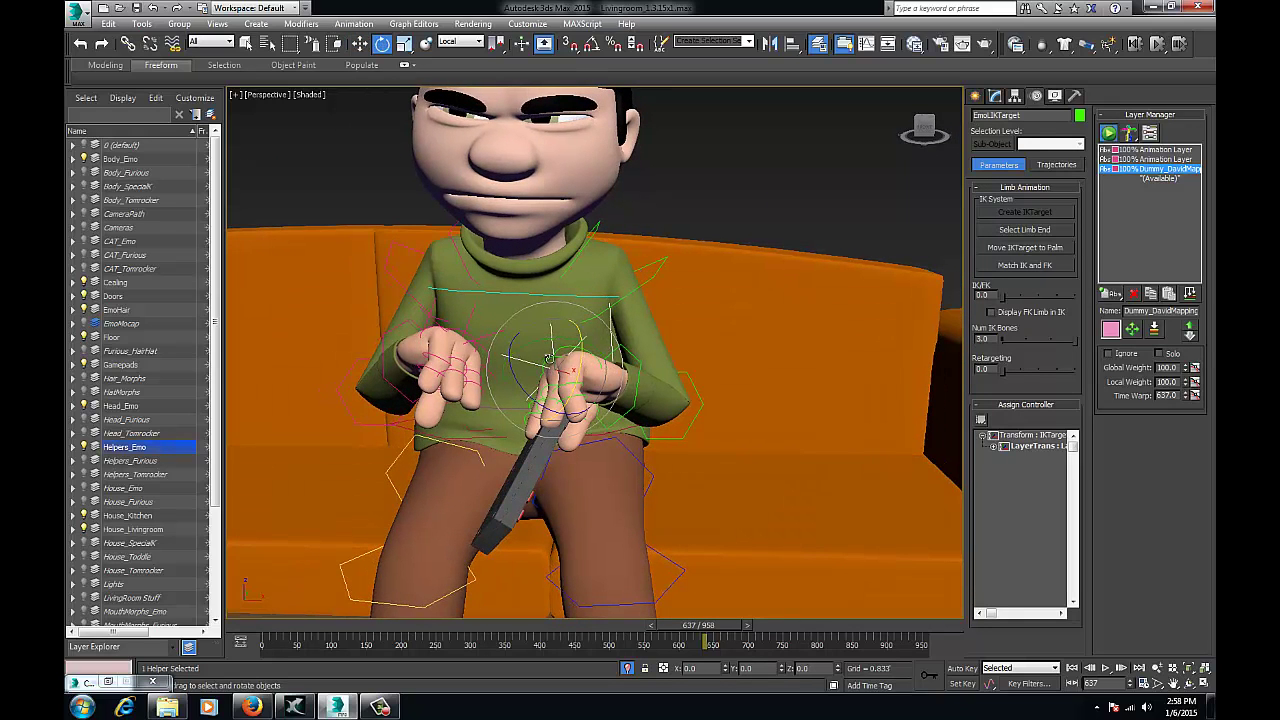
middle_click_drag(600, 330, 725, 415, "alt")
middle_click_drag(718, 299, 592, 230, "alt")
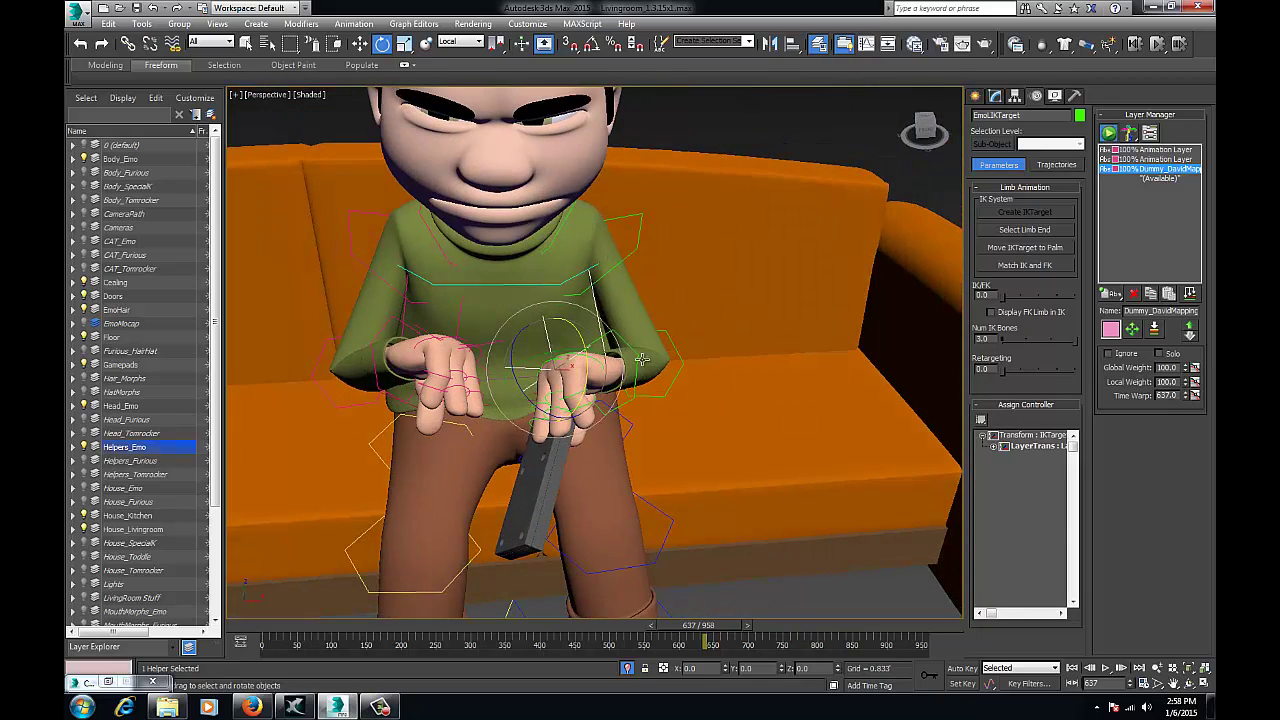
key("w")
mouse_move(586, 354)
middle_mouse_down("alt")
mouse_move(568, 291)
mouse_move(579, 337)
middle_mouse_up("alt")
key("e")
left_click_drag(567, 344, 593, 354)
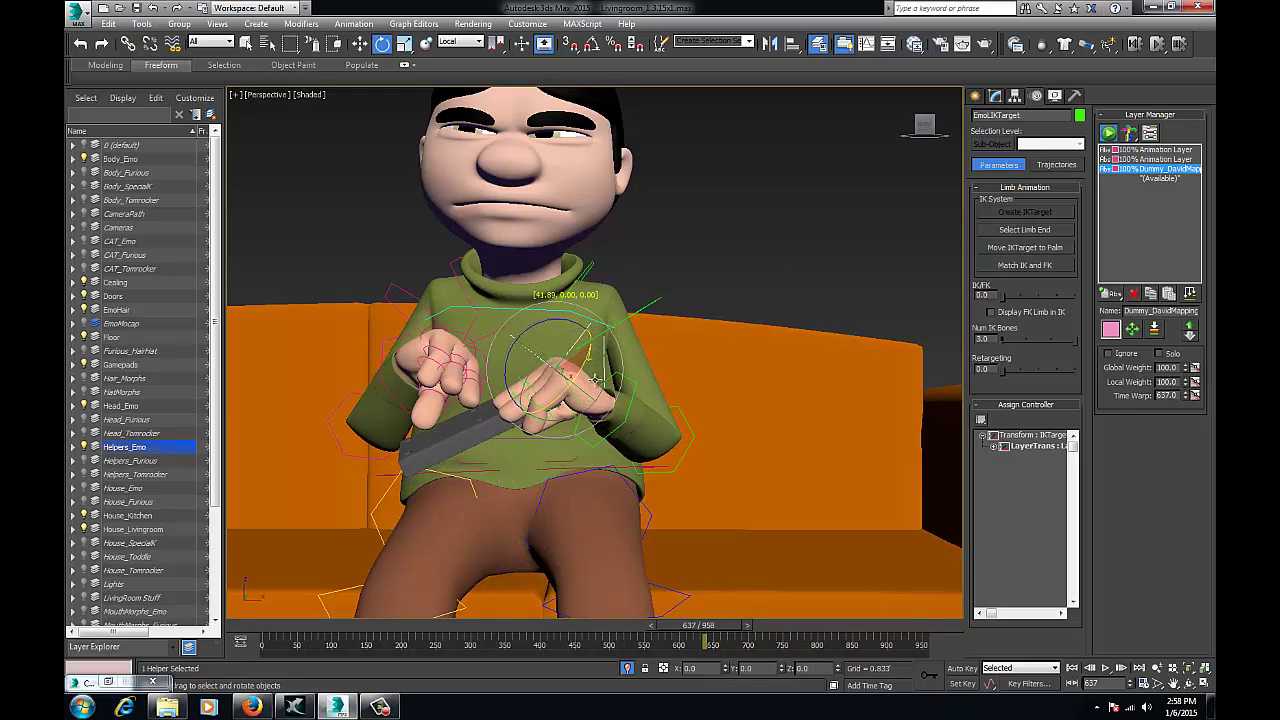
Step: Rotate the left hand's IK target further around its other axes to tilt the gamepad level across the lap
key("w")
middle_click_drag(590, 346, 594, 368, "alt")
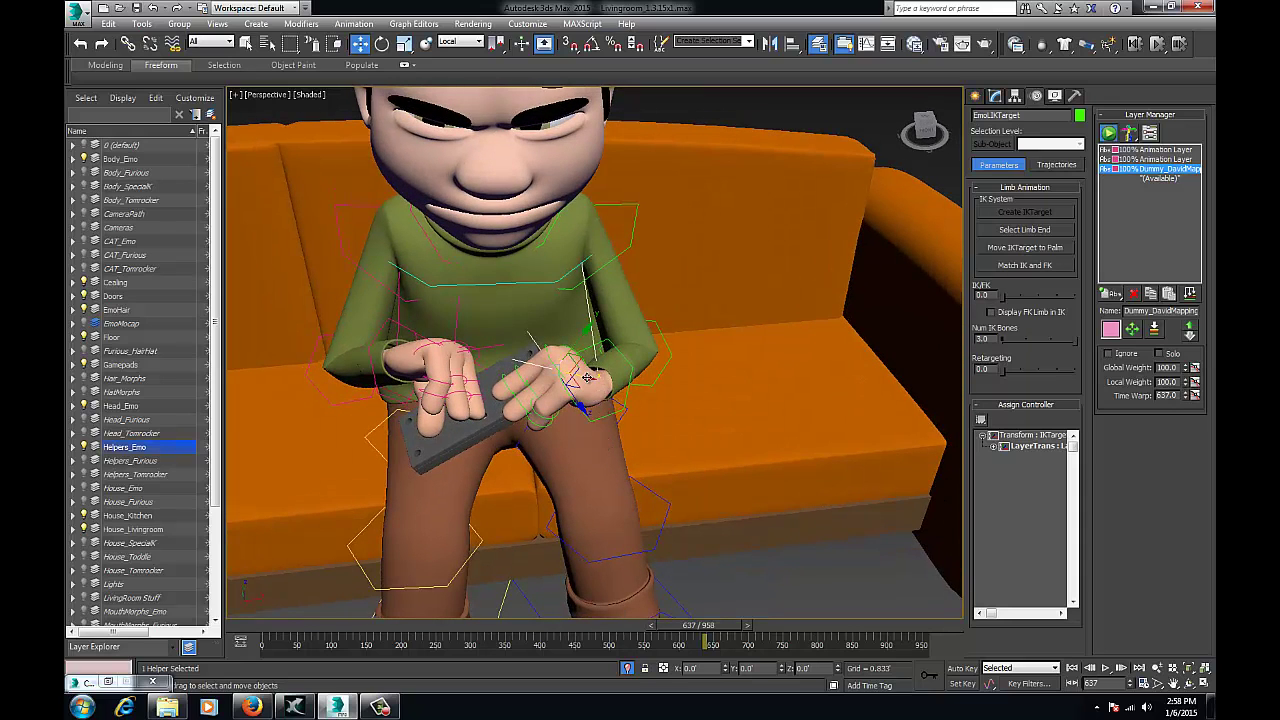
key("e")
left_click_drag(592, 378, 601, 403)
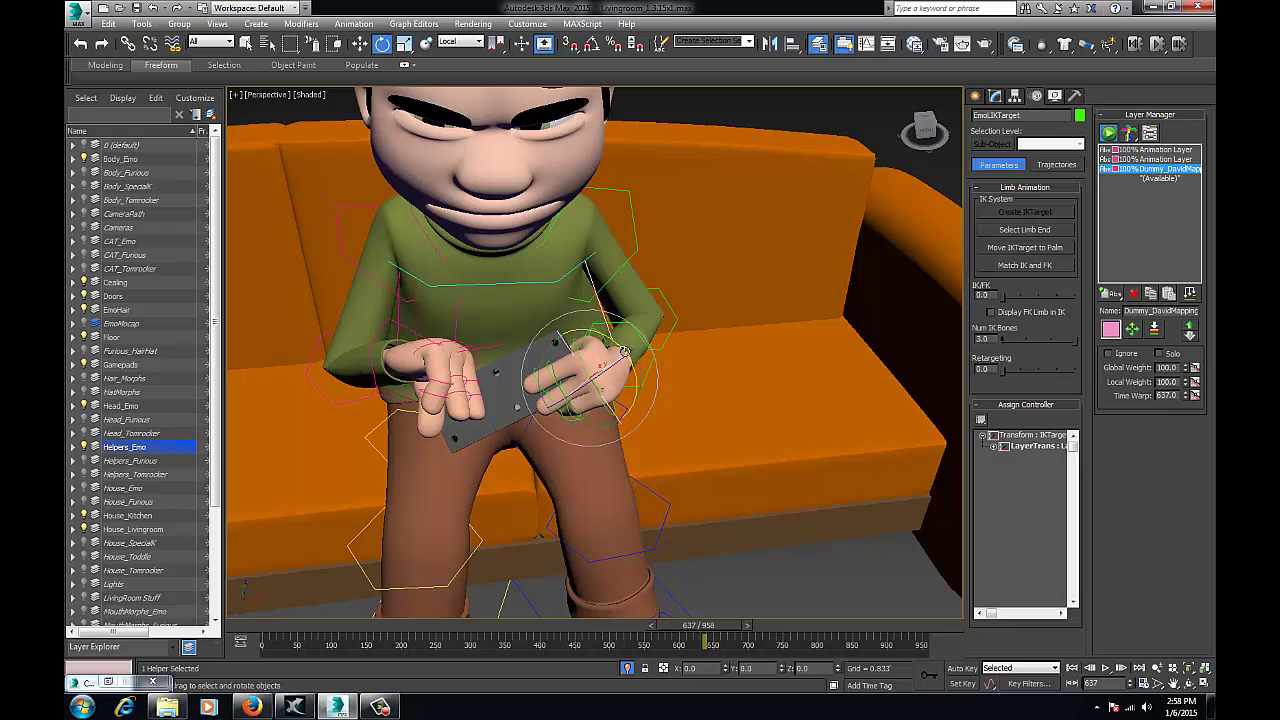
left_click_drag(628, 352, 606, 331)
Step: Move the left hand's IK target to line the gamepad up with the right hand
middle_click_drag(634, 356, 497, 294, "alt")
key("w")
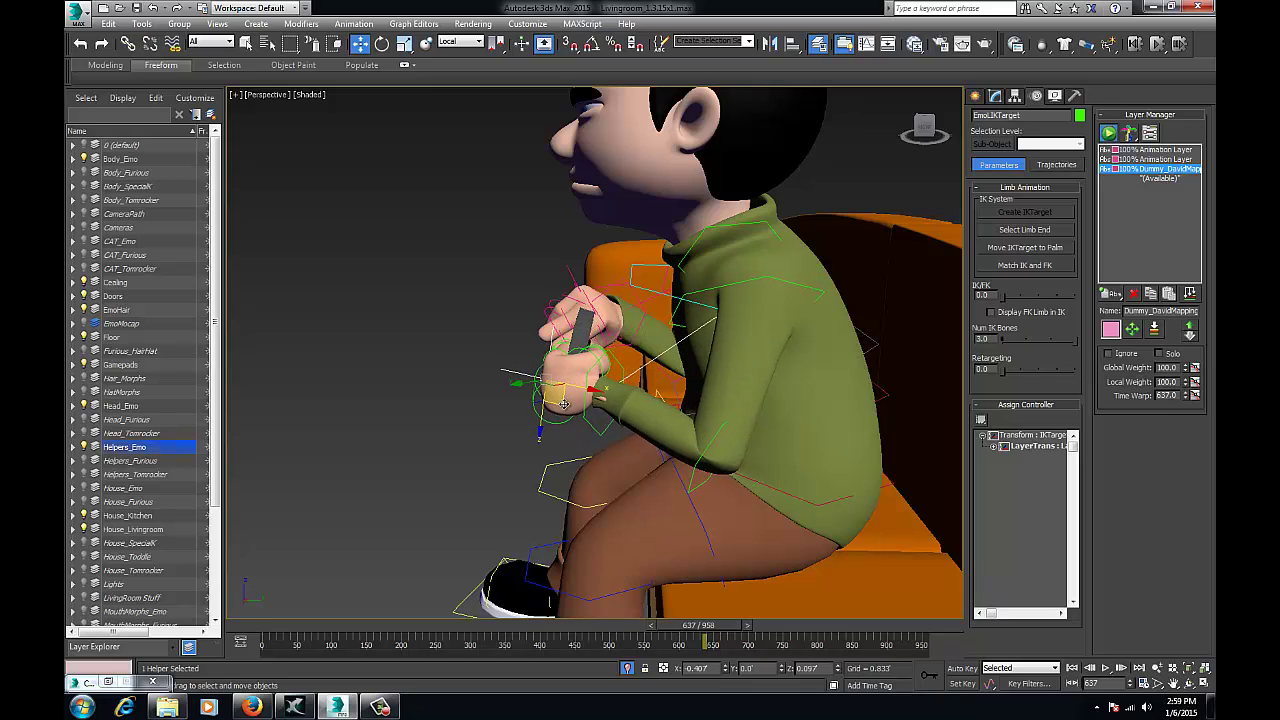
middle_click_drag(706, 372, 575, 381, "alt")
left_click_drag(590, 377, 594, 372)
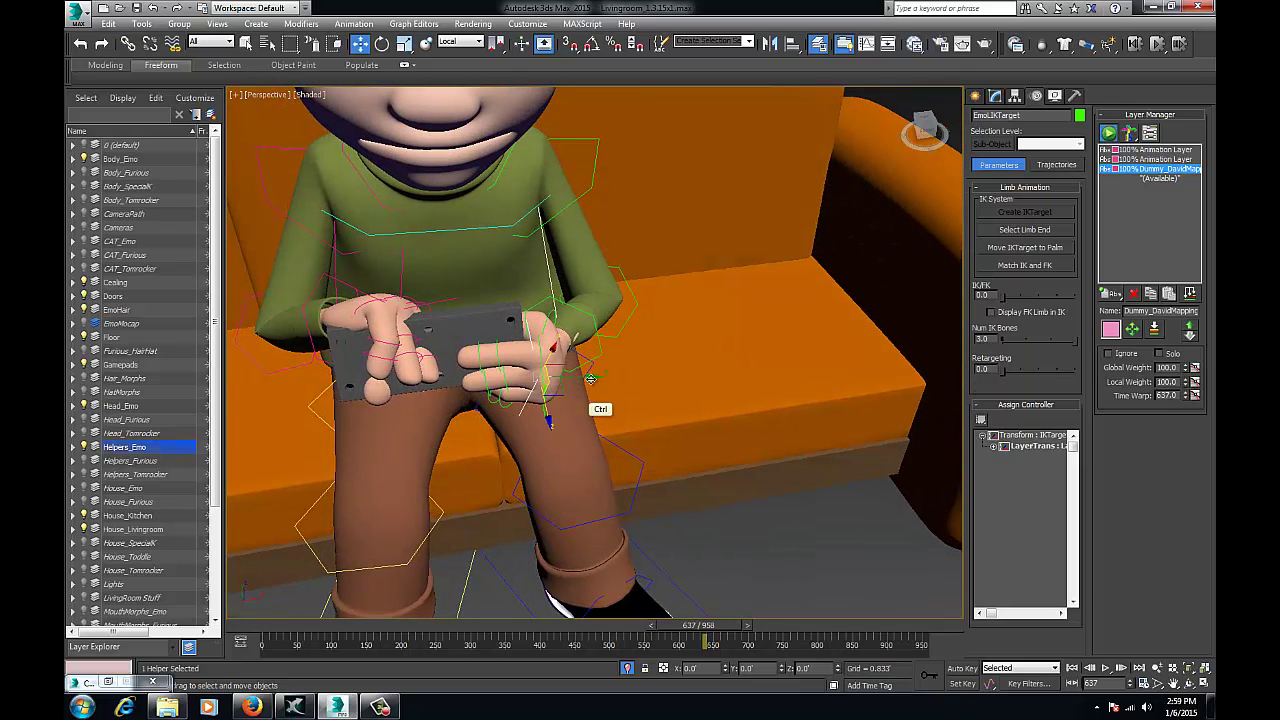
Step: Select the left forearm gizmo and rotate it about -68 degrees around its X axis to adjust the elbow
middle_click_drag(613, 369, 692, 371, "alt")
left_click(746, 405)
key("e")
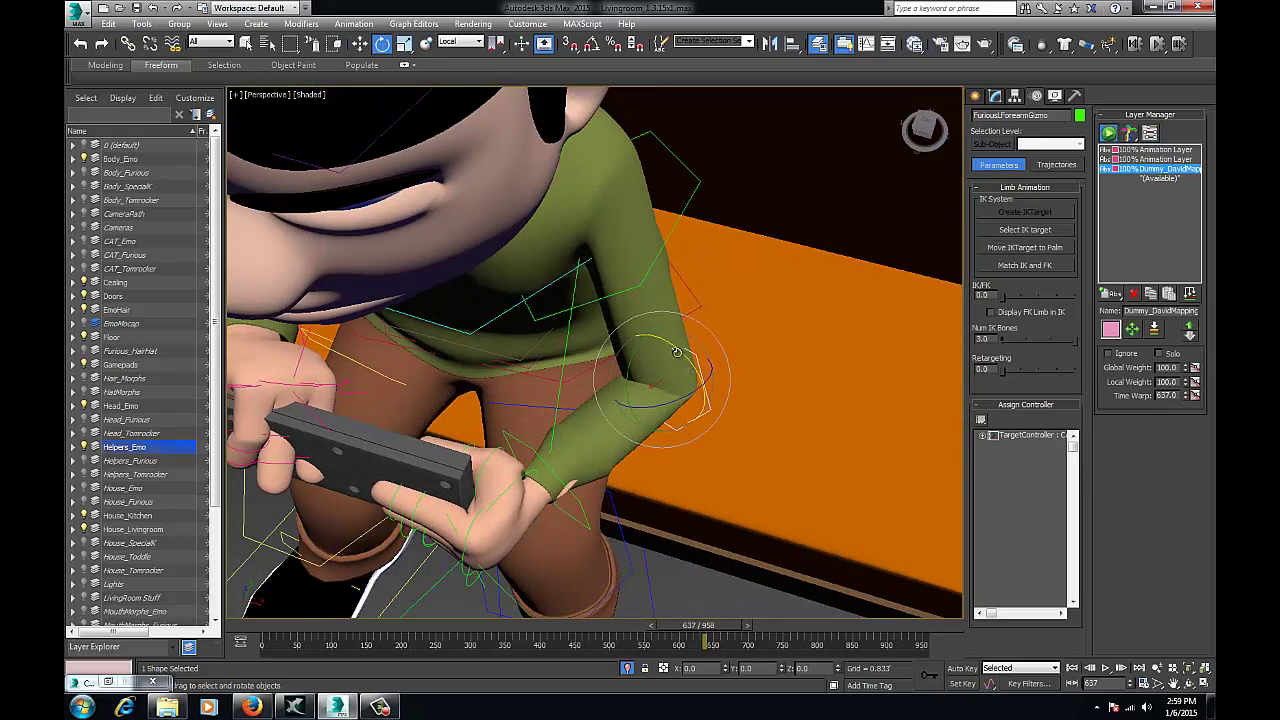
left_click_drag(668, 338, 745, 405)
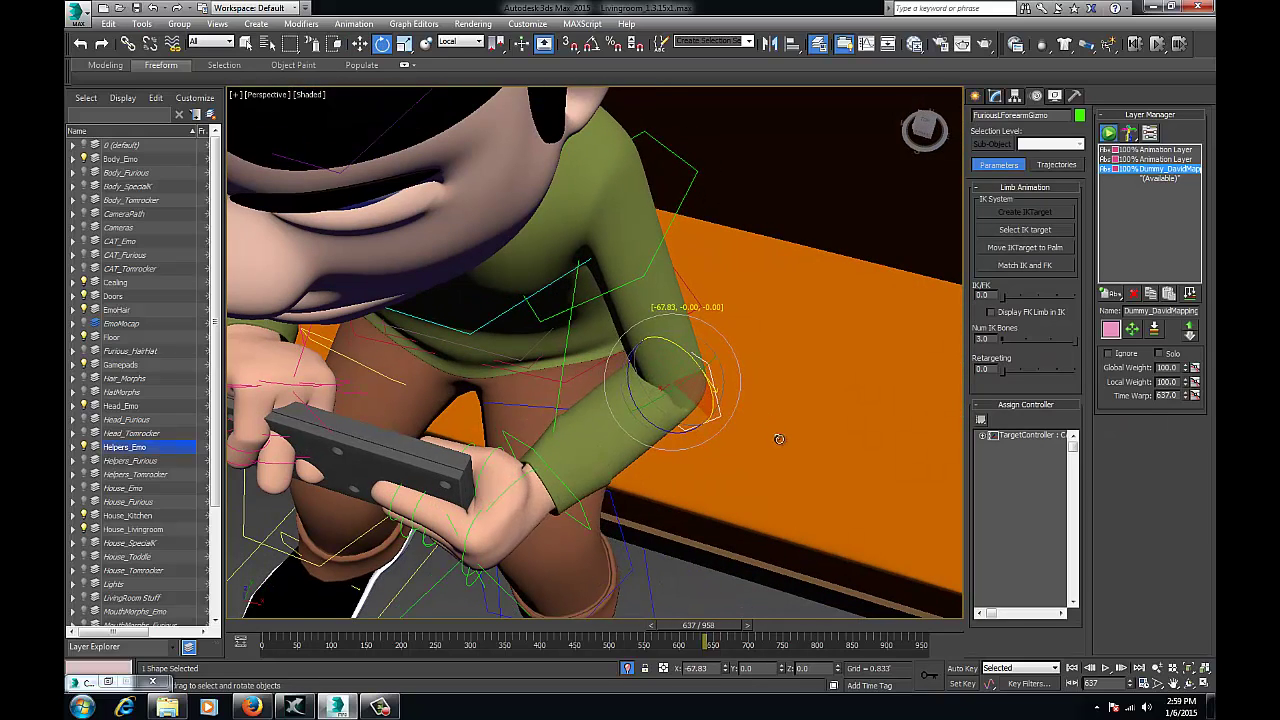
middle_click_drag(748, 412, 604, 274, "alt")
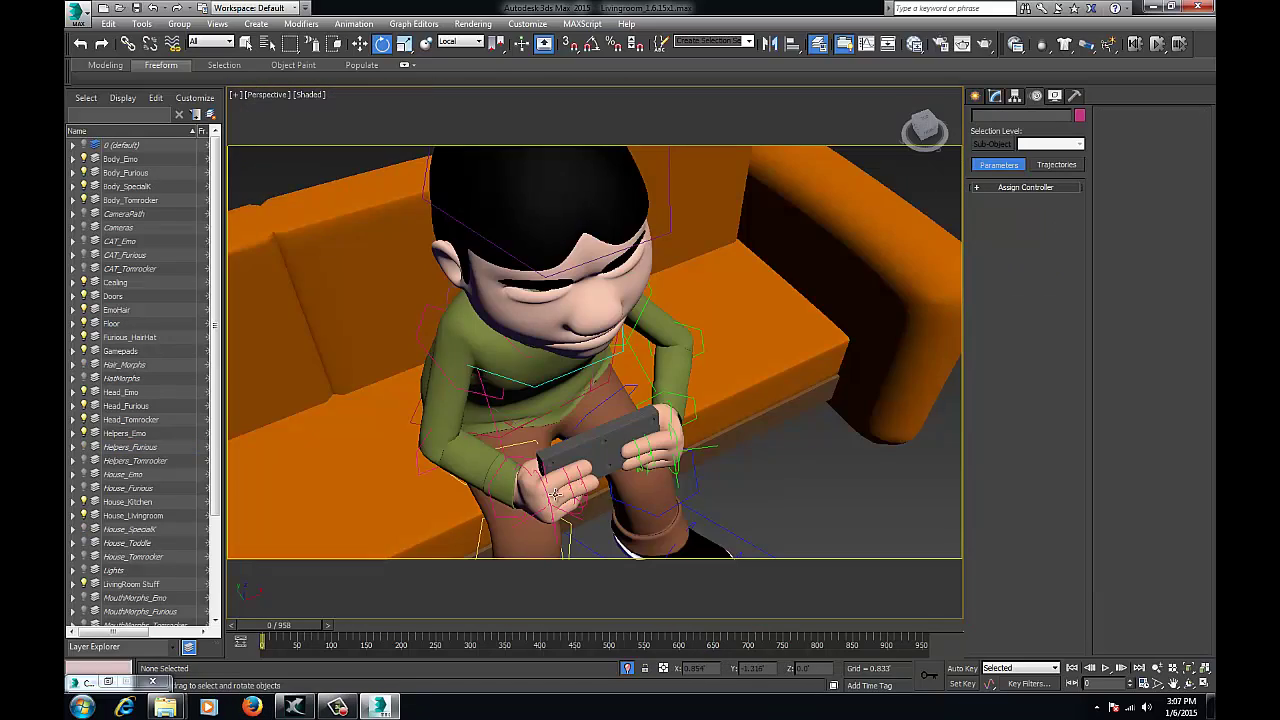
Step: Examine both hands' grip on the gamepad at frame 0 from the front and from above
middle_click_drag(555, 494, 522, 368, "alt")
middle_click_drag(509, 455, 593, 423, "alt")
left_click_drag(282, 628, 253, 641)
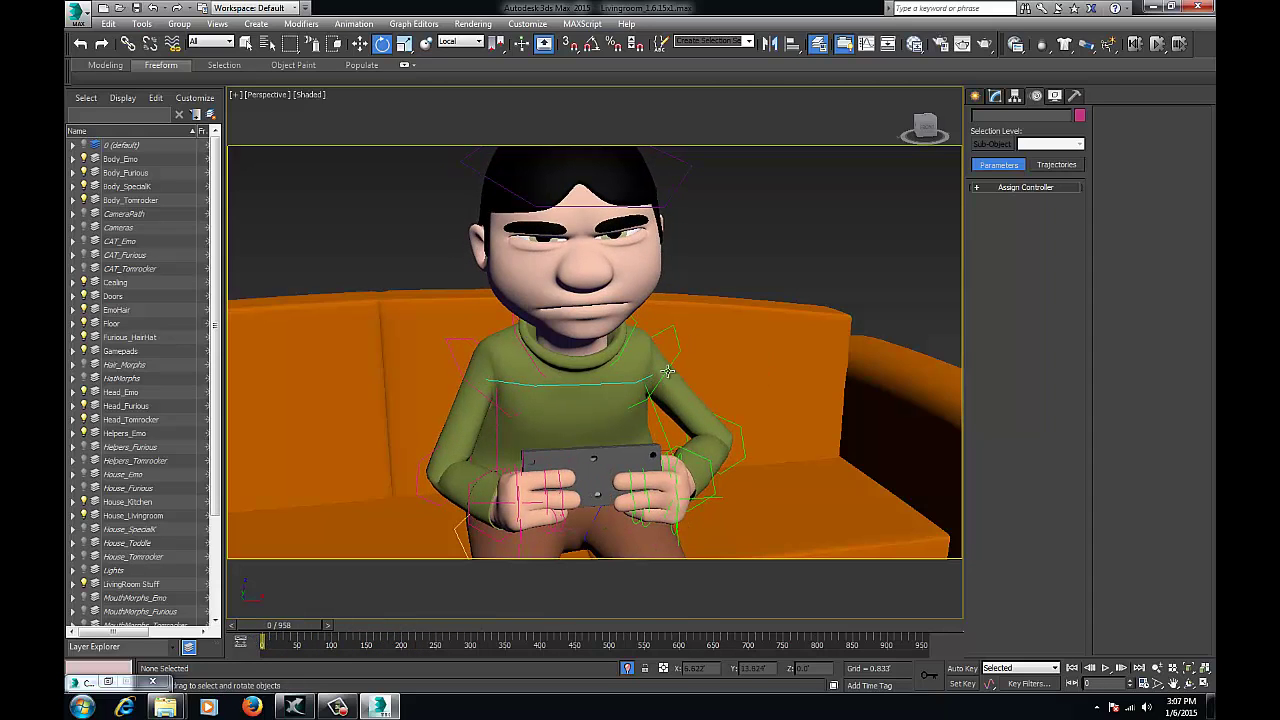
middle_click_drag(643, 416, 634, 374)
mouse_move(281, 627)
left_mouse_down()
mouse_move(668, 582)
mouse_move(258, 627)
left_mouse_up()
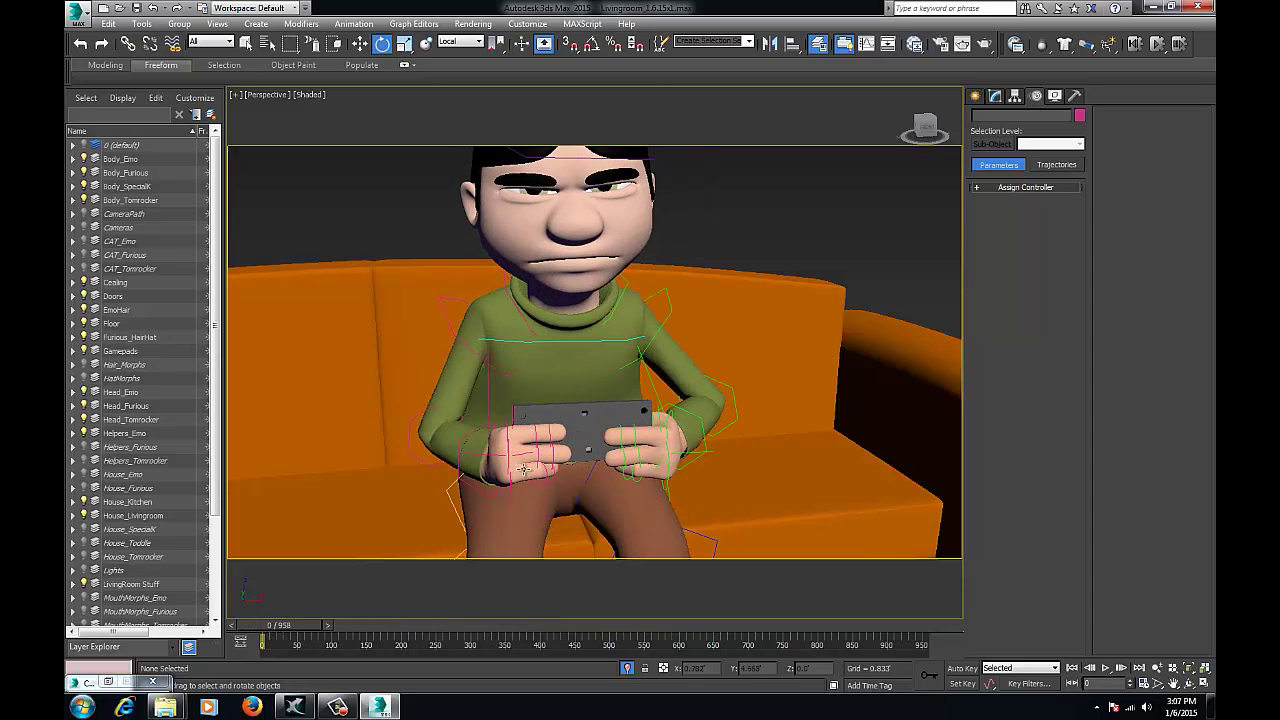
middle_click_drag(538, 437, 541, 482, "alt")
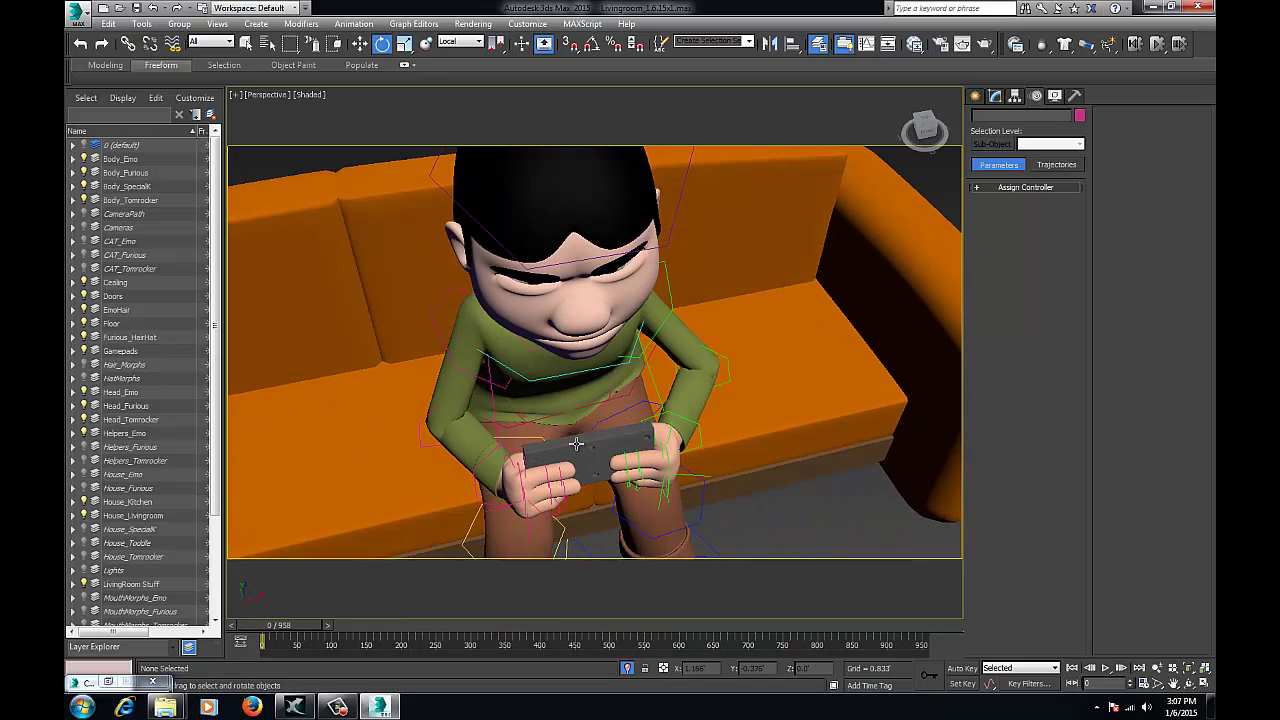
mouse_move(577, 443)
middle_mouse_down("alt")
mouse_move(580, 366)
mouse_move(566, 426)
mouse_move(578, 396)
mouse_move(591, 466)
mouse_move(575, 430)
middle_mouse_up("alt")
Step: Select the gamepad and move only its pivot along X to the end held by the character's right hand
left_click(574, 396)
key("w")
middle_click_drag(484, 427, 517, 417, "alt")
left_click(1015, 96)
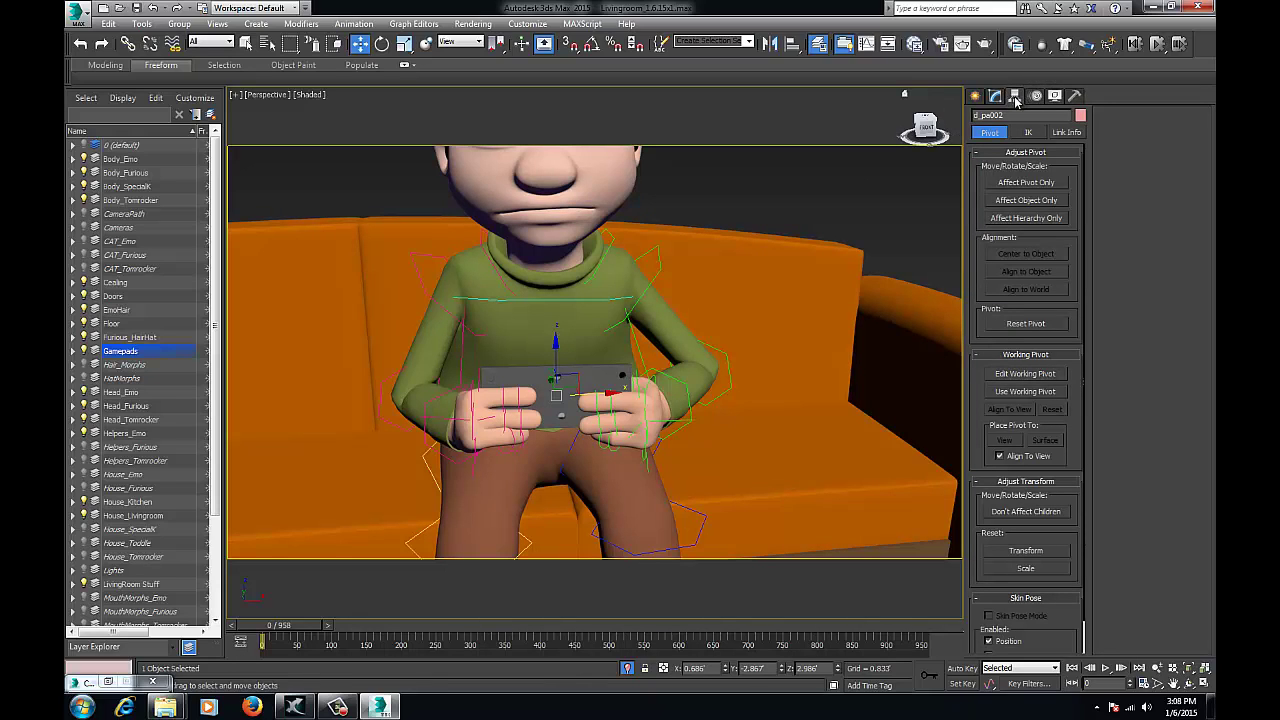
left_click(1022, 186)
mouse_move(582, 330)
middle_mouse_down("alt")
mouse_move(588, 448)
mouse_move(573, 460)
mouse_move(582, 329)
middle_mouse_up("alt")
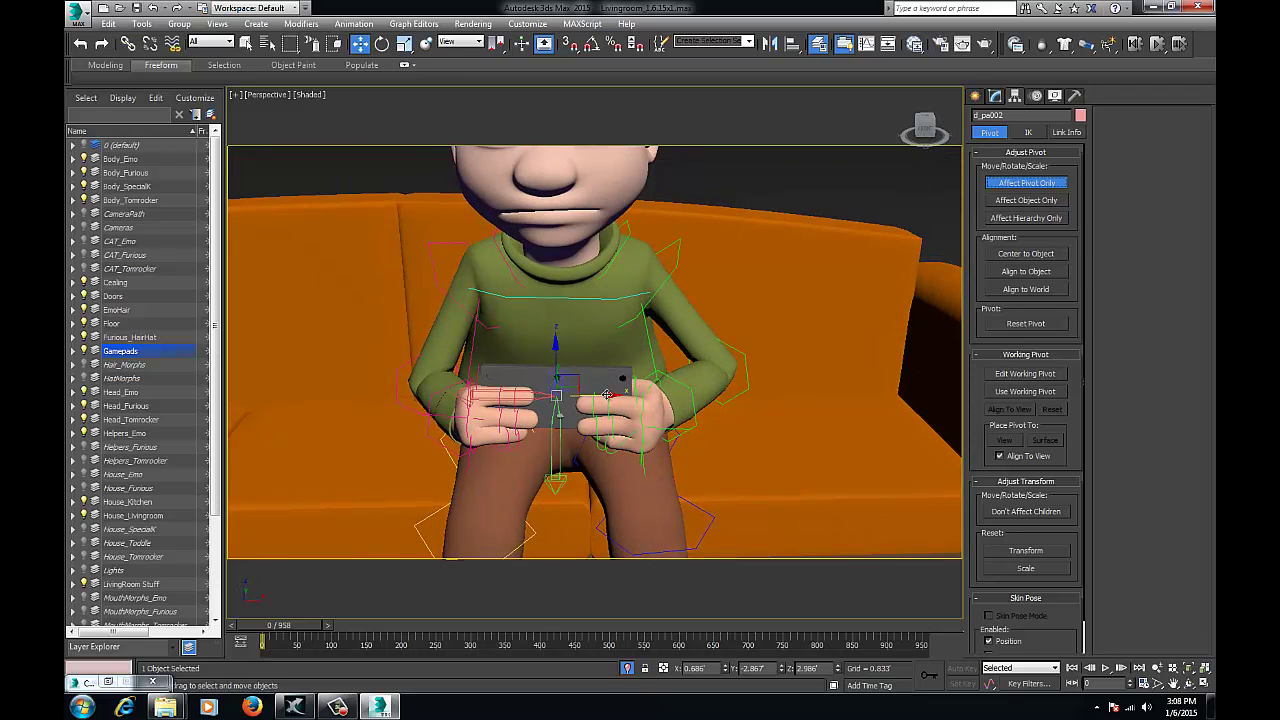
left_click_drag(607, 398, 532, 398)
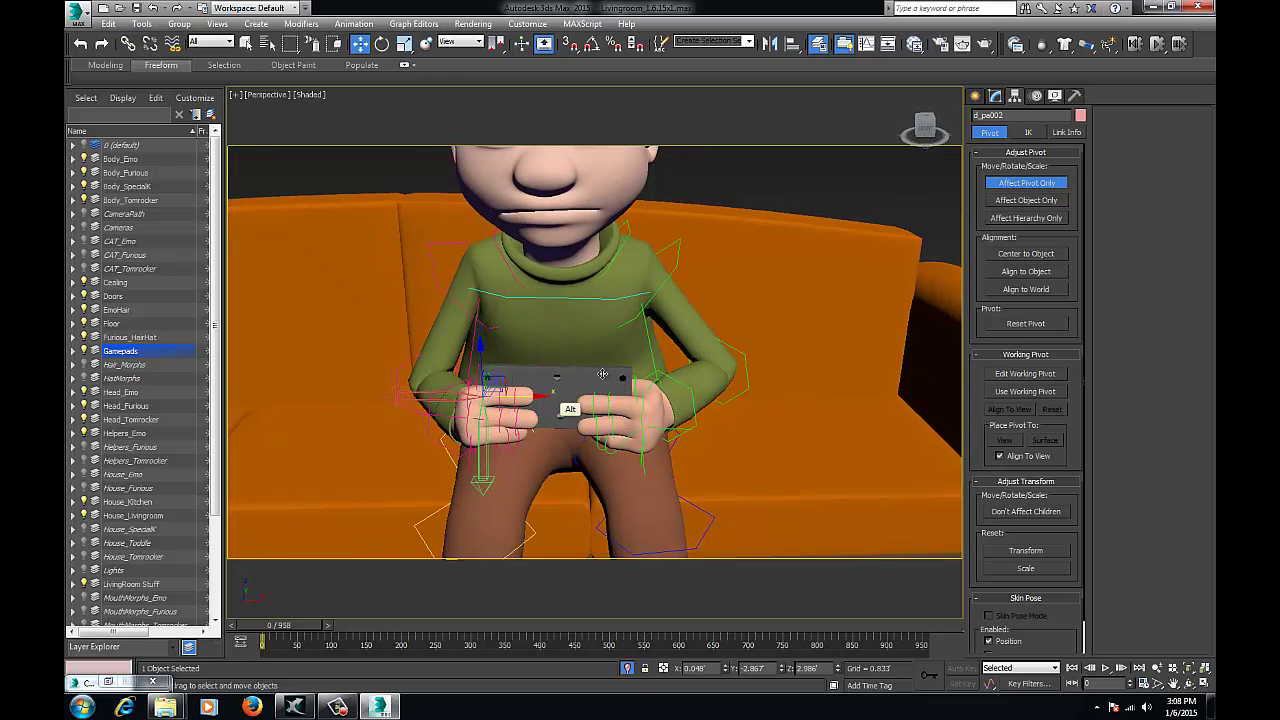
middle_click_drag(565, 378, 878, 249, "alt")
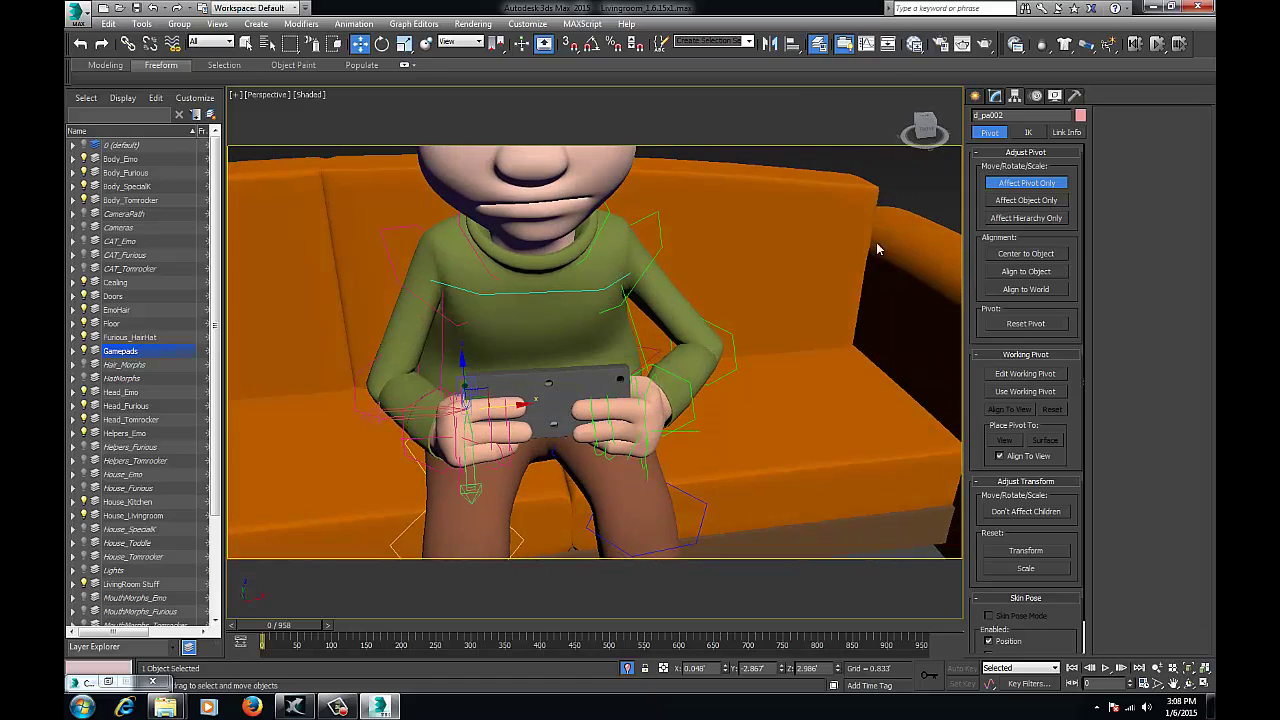
left_click(1024, 184)
Step: Select the right hand's IK target and add a local adjustment layer above the Dummy_DavidMapping layer
middle_click_drag(537, 474, 467, 450, "alt")
left_click(478, 472)
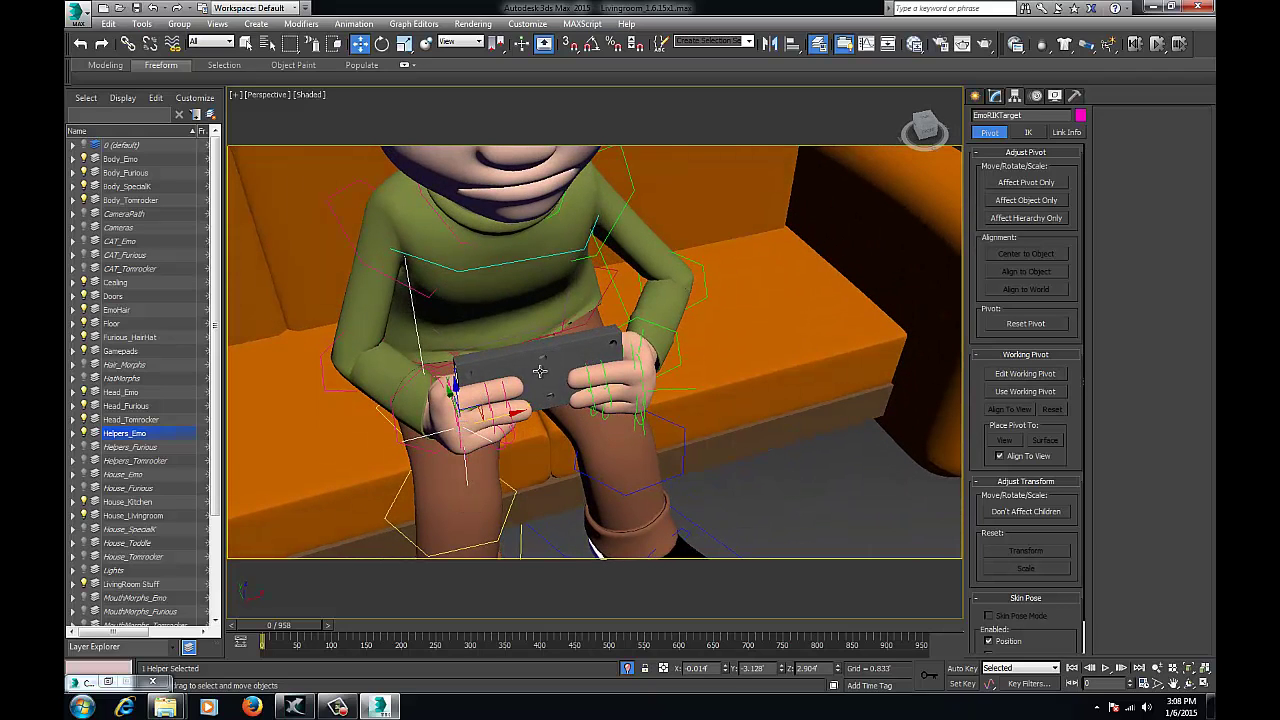
left_click(1038, 95)
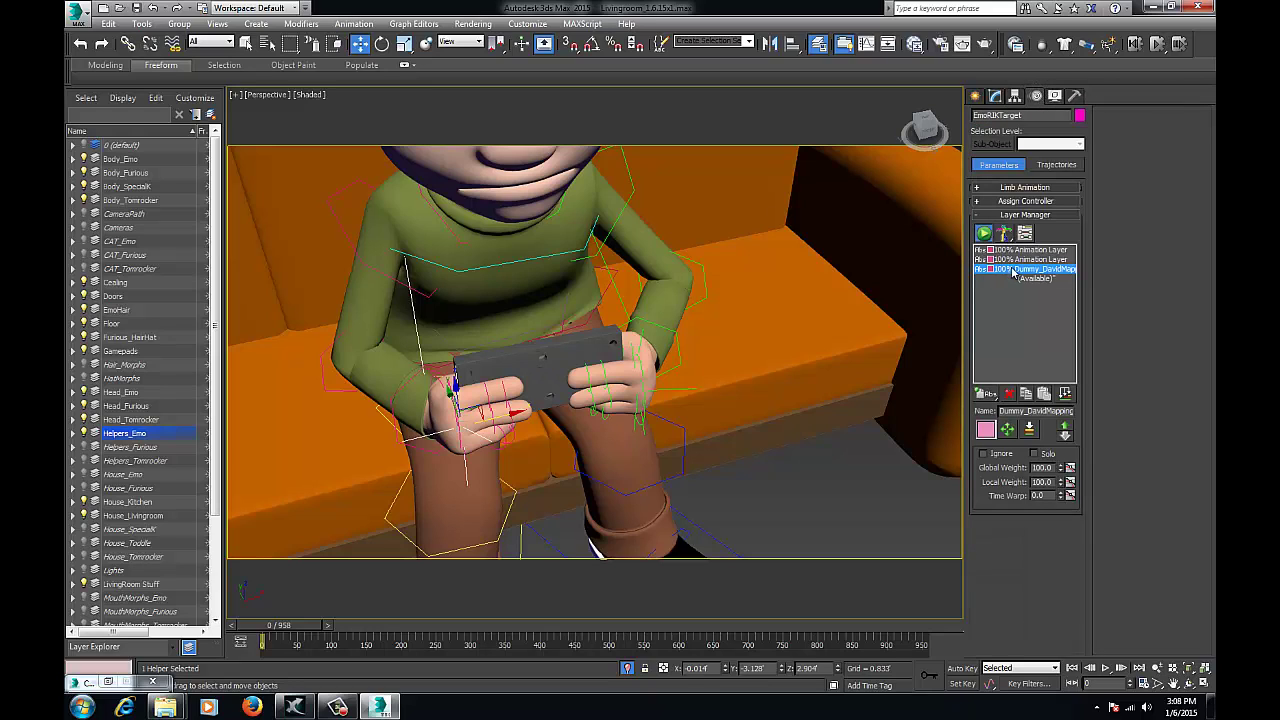
left_click(988, 395)
left_click(990, 428)
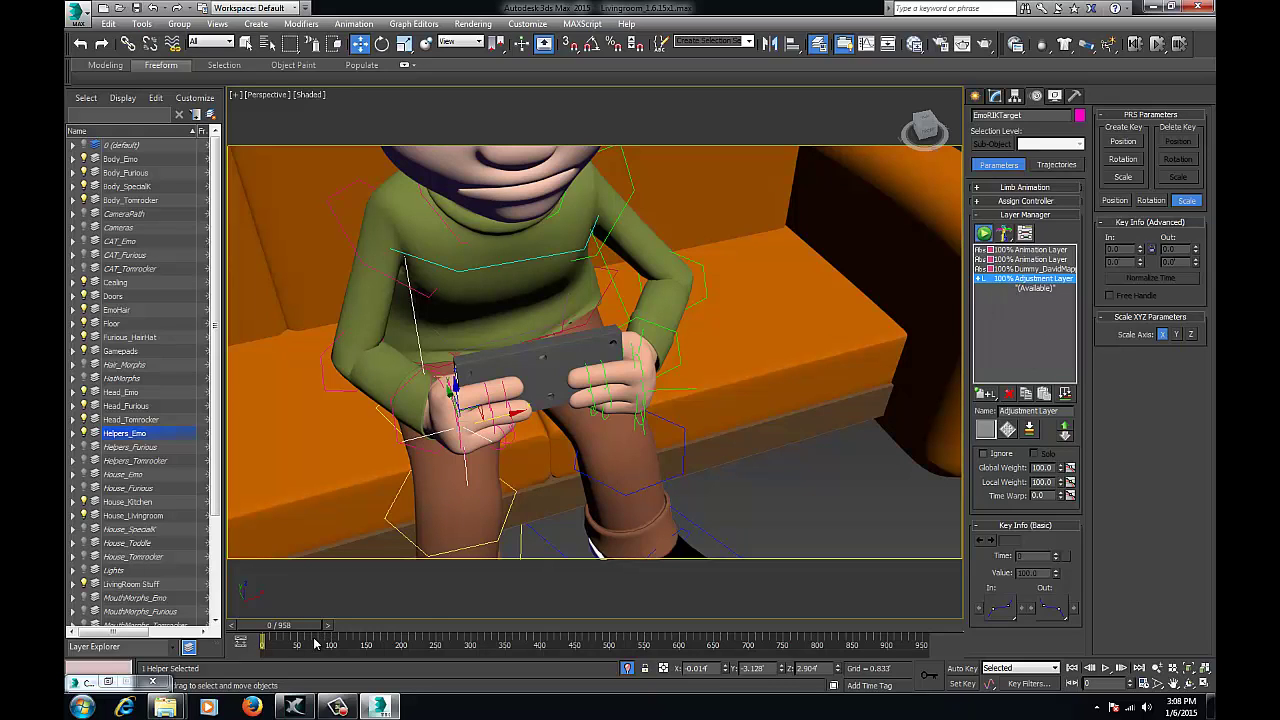
mouse_move(301, 627)
left_mouse_down()
mouse_move(371, 625)
mouse_move(236, 633)
left_mouse_up()
middle_click_drag(670, 338, 643, 327, "alt")
middle_click_drag(546, 334, 592, 332, "ctrl+alt")
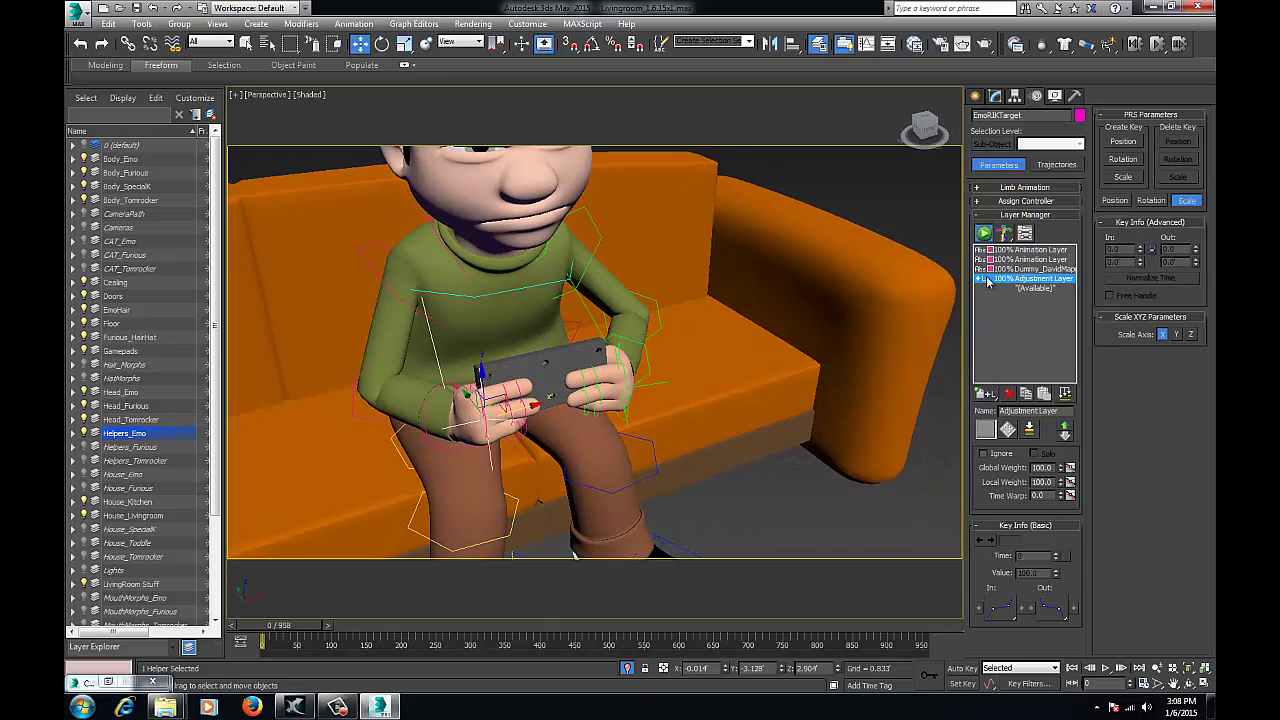
Step: Assign a Position Constraint to the position track of the right IK target's adjustment layer
left_click(1024, 201)
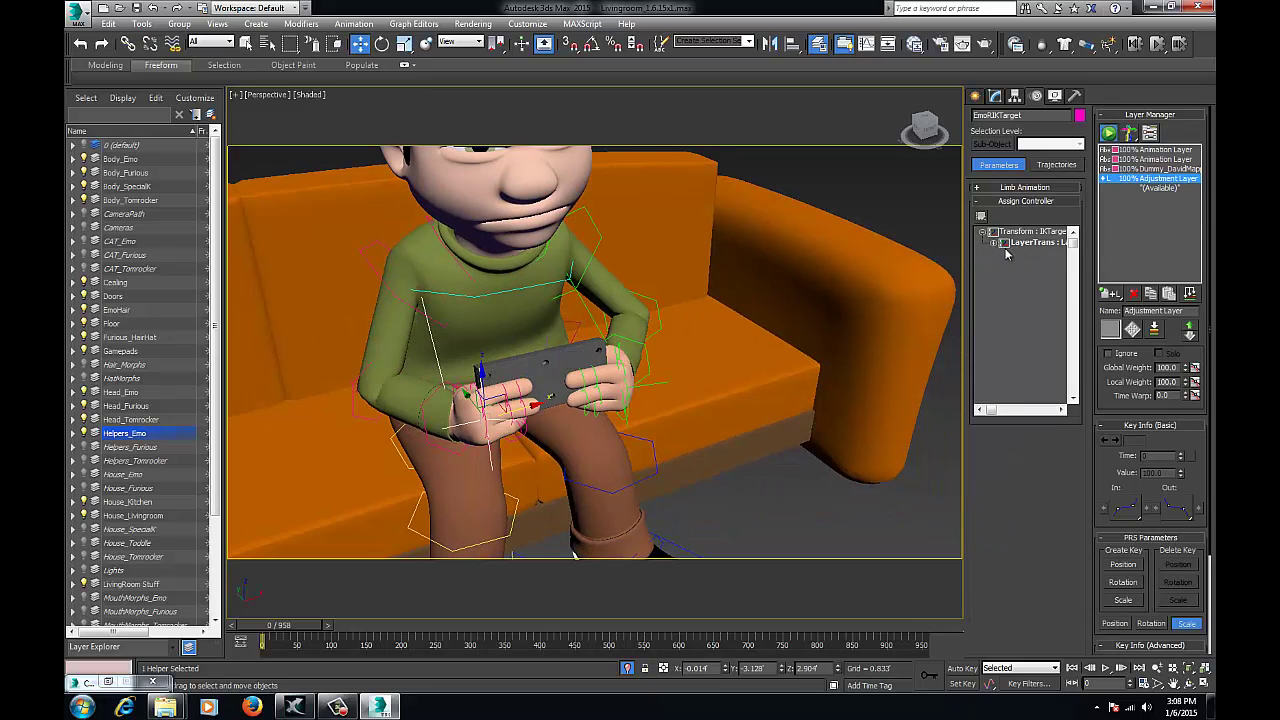
left_click(994, 243)
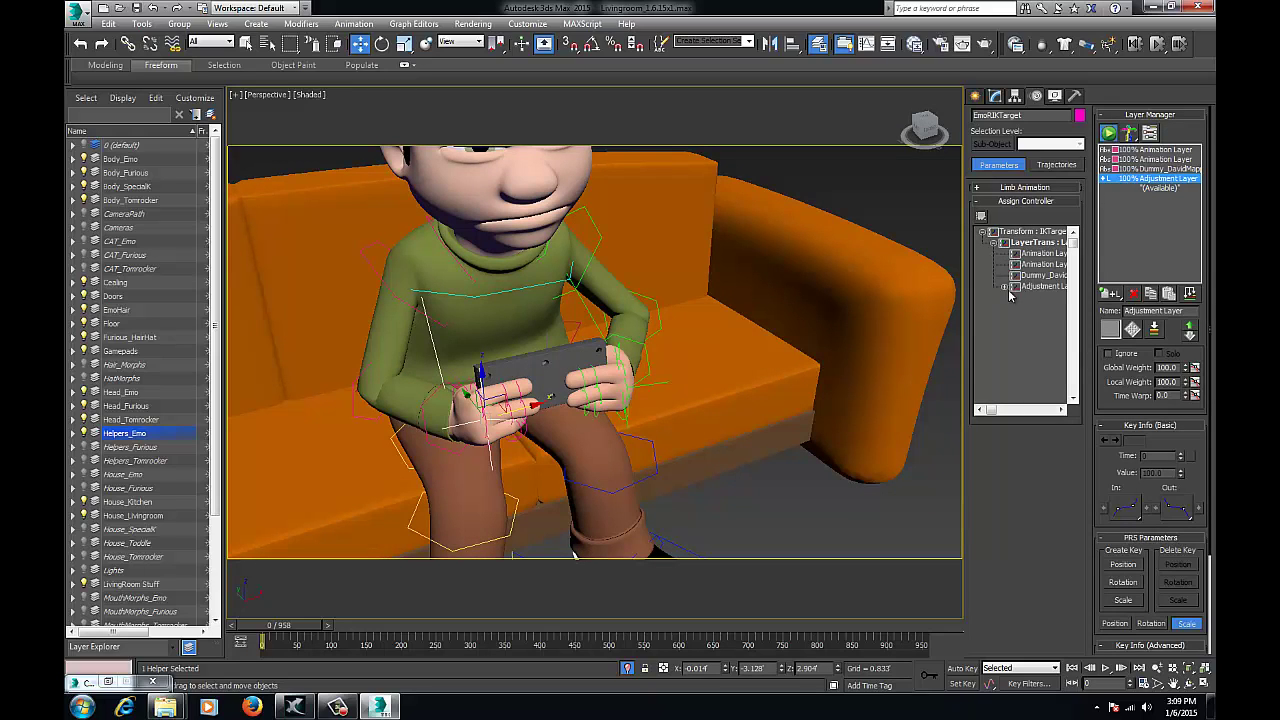
left_click(1004, 287)
left_click(1049, 298)
left_click(981, 218)
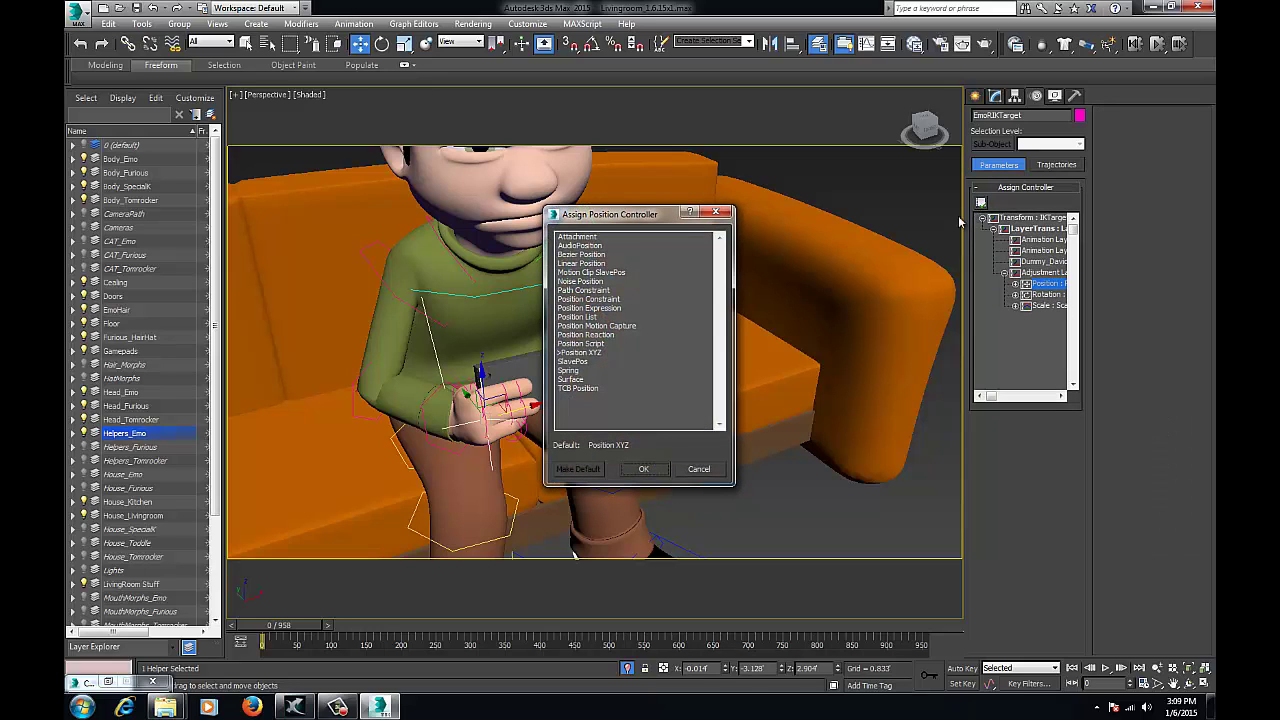
left_click(583, 300)
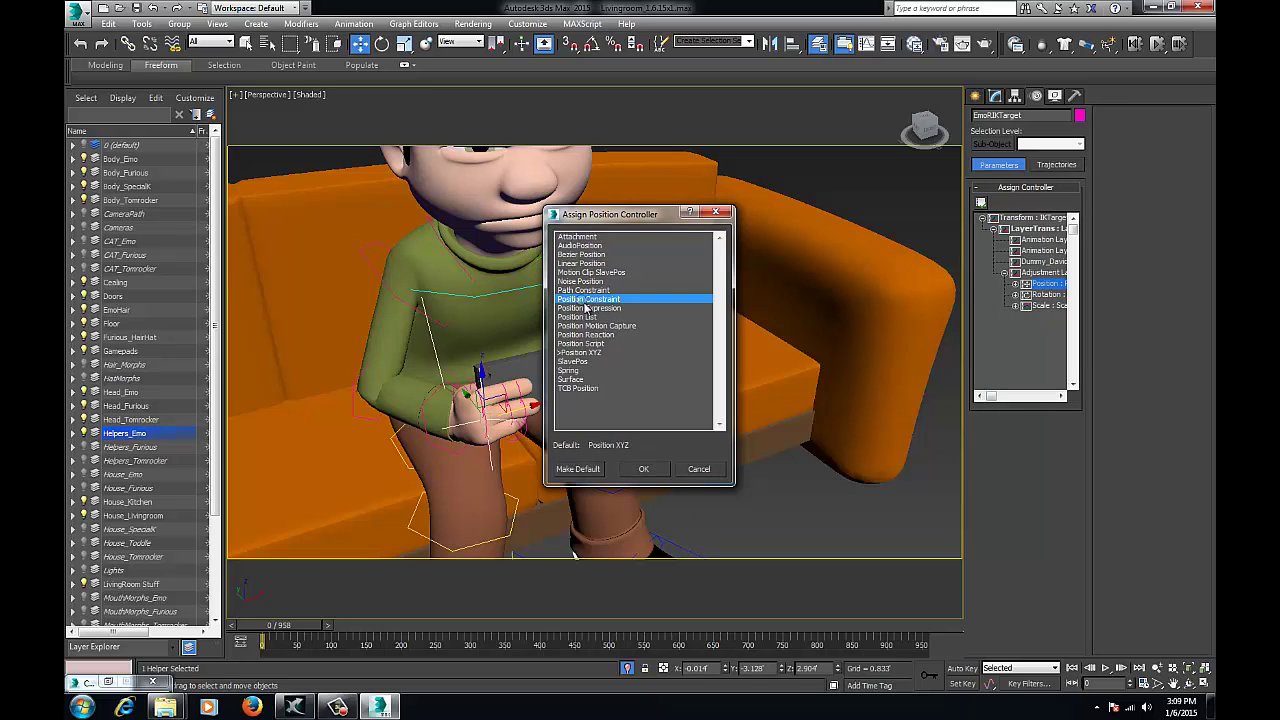
left_click(648, 472)
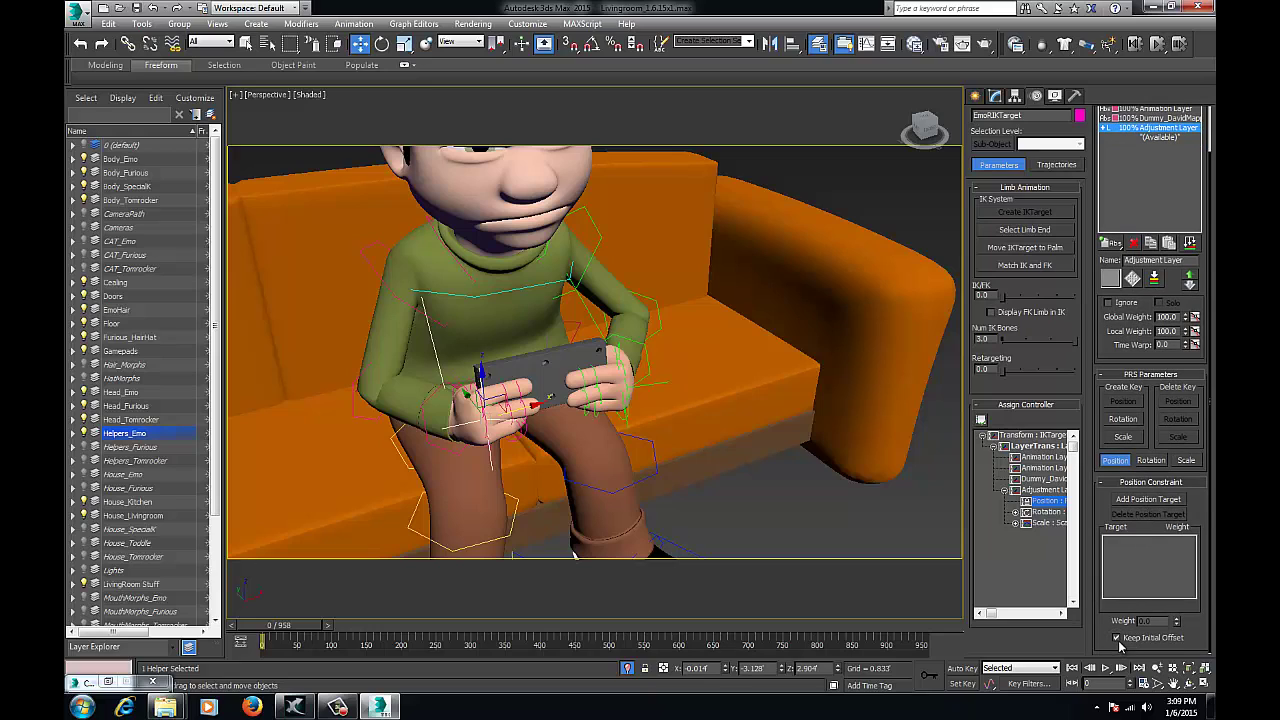
Step: Add the gamepad as the position constraint's target with Keep Initial Offset enabled
left_click(1157, 499)
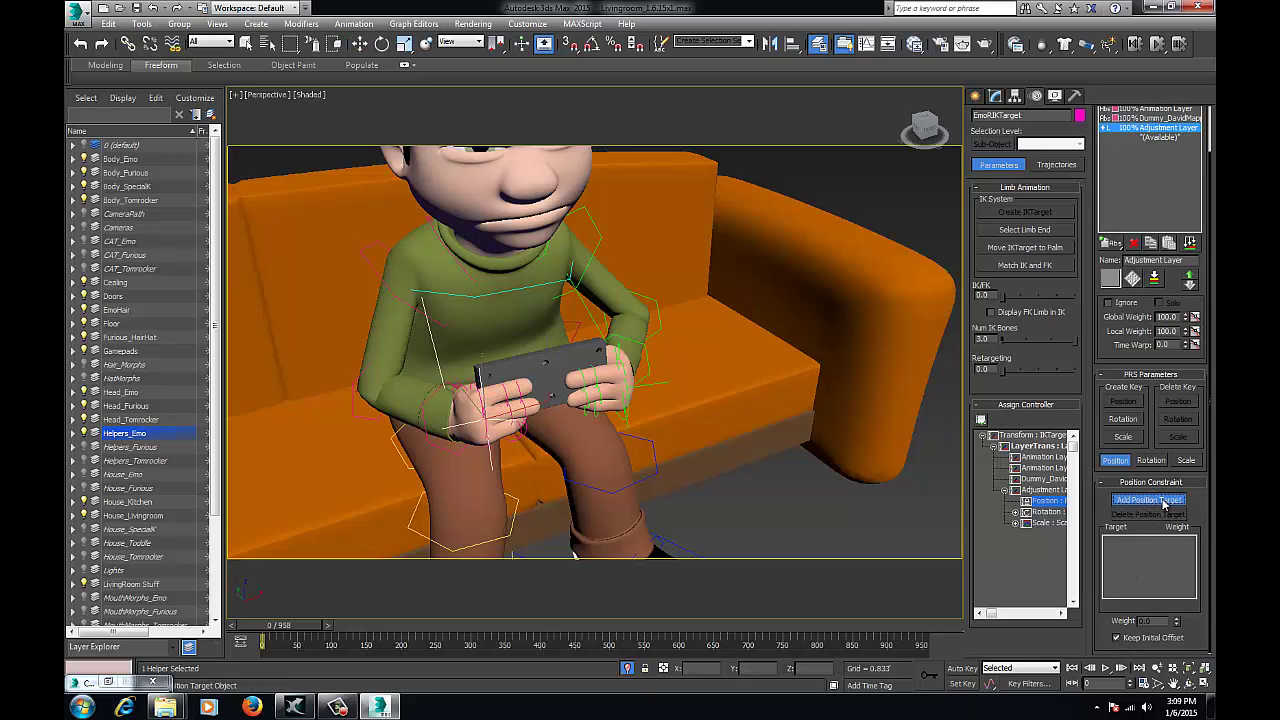
left_click(552, 376)
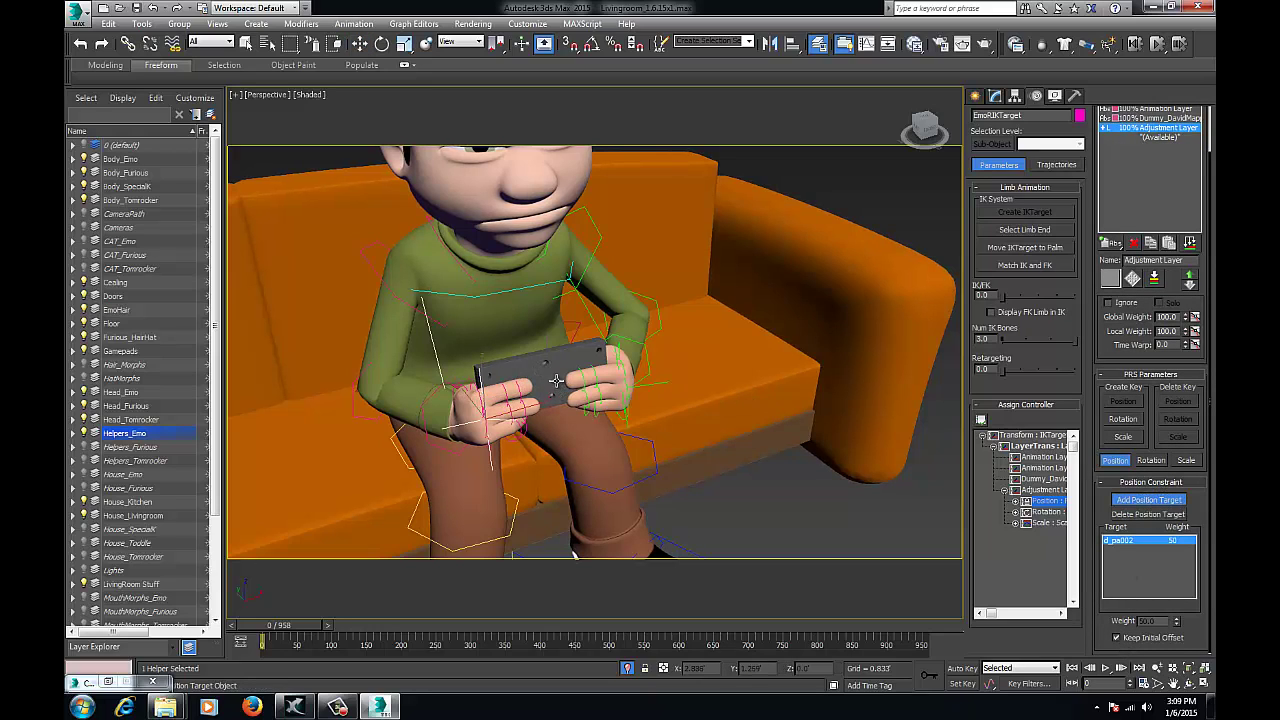
left_click(1148, 500)
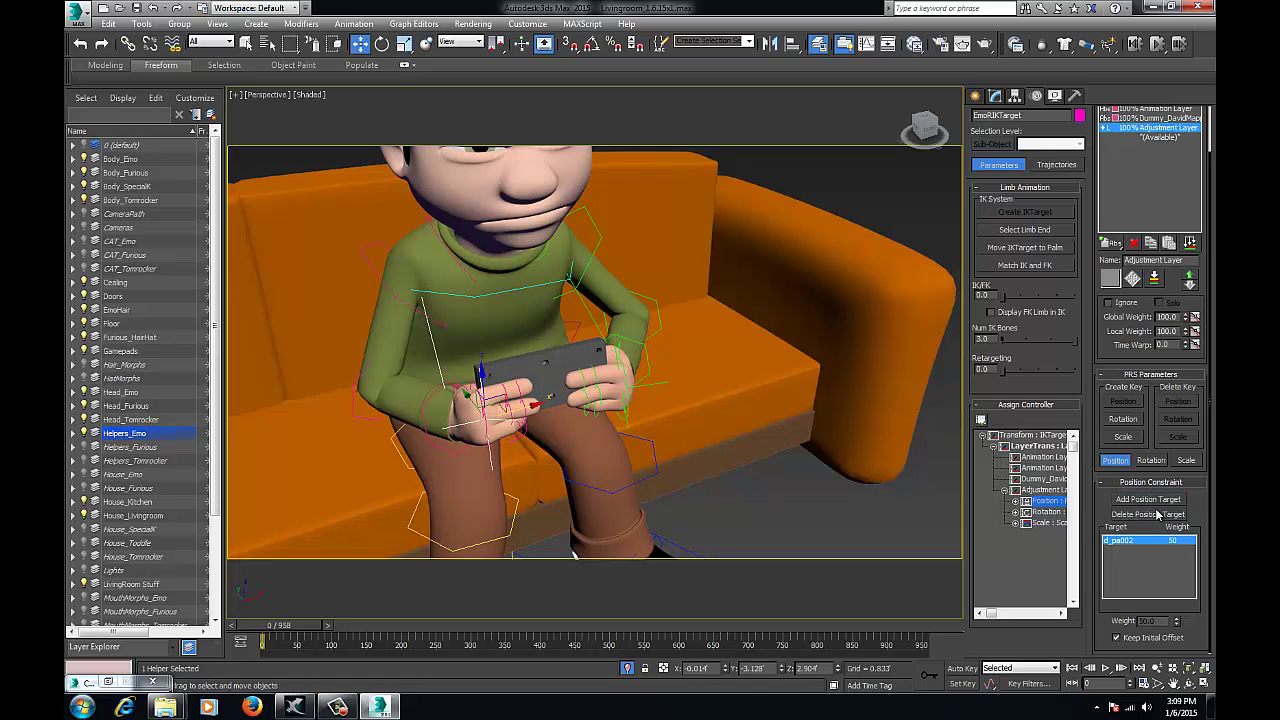
Step: Assign an Orientation Constraint to the rotation track of the same adjustment layer
left_click(1047, 512)
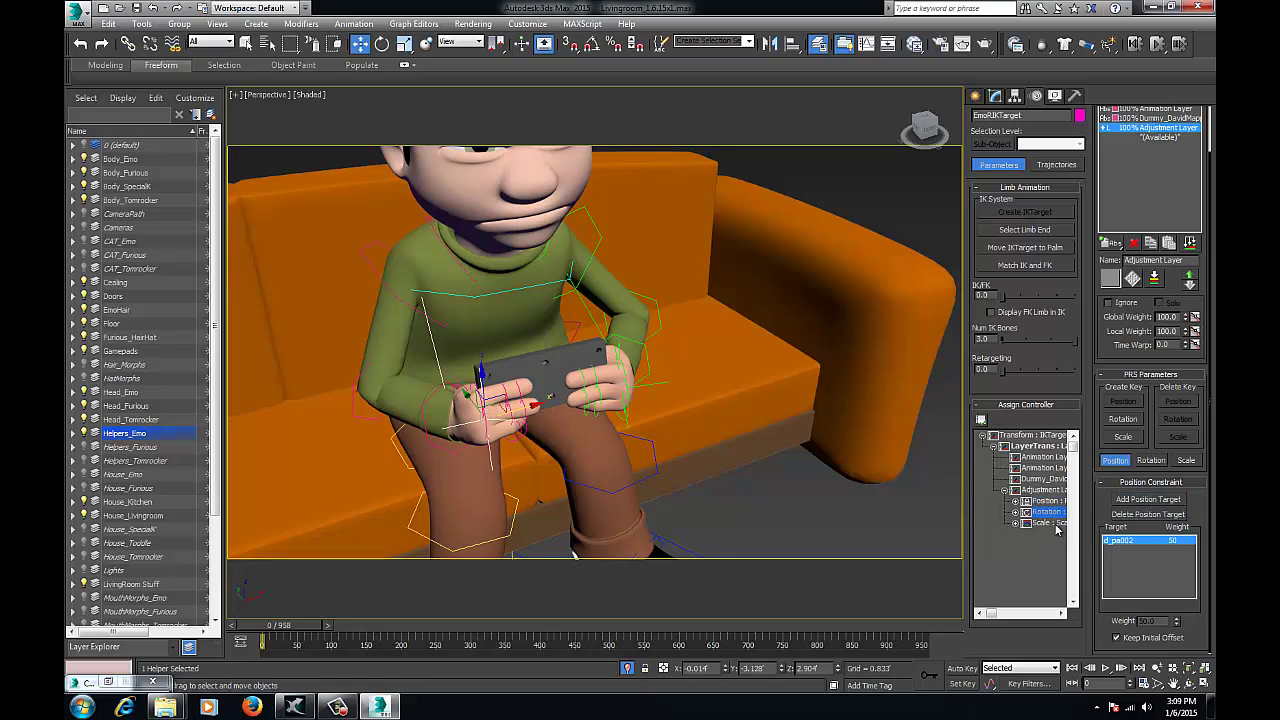
left_click(983, 422)
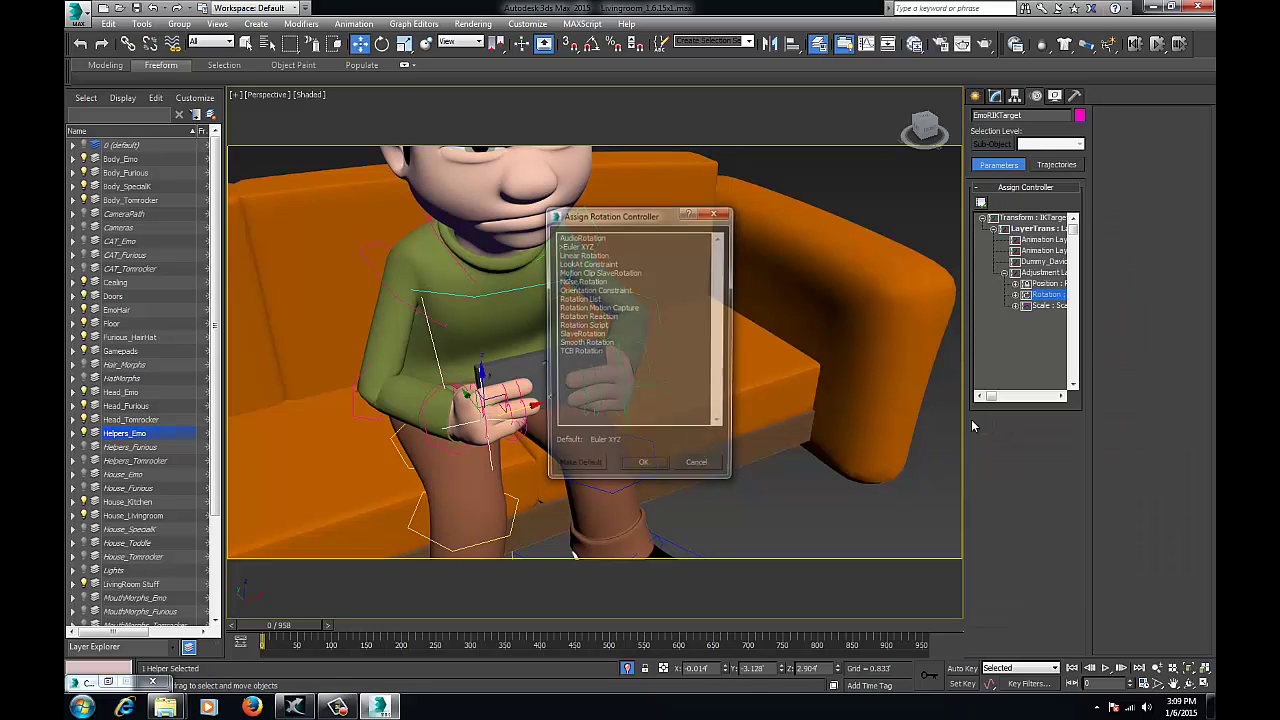
left_click(574, 291)
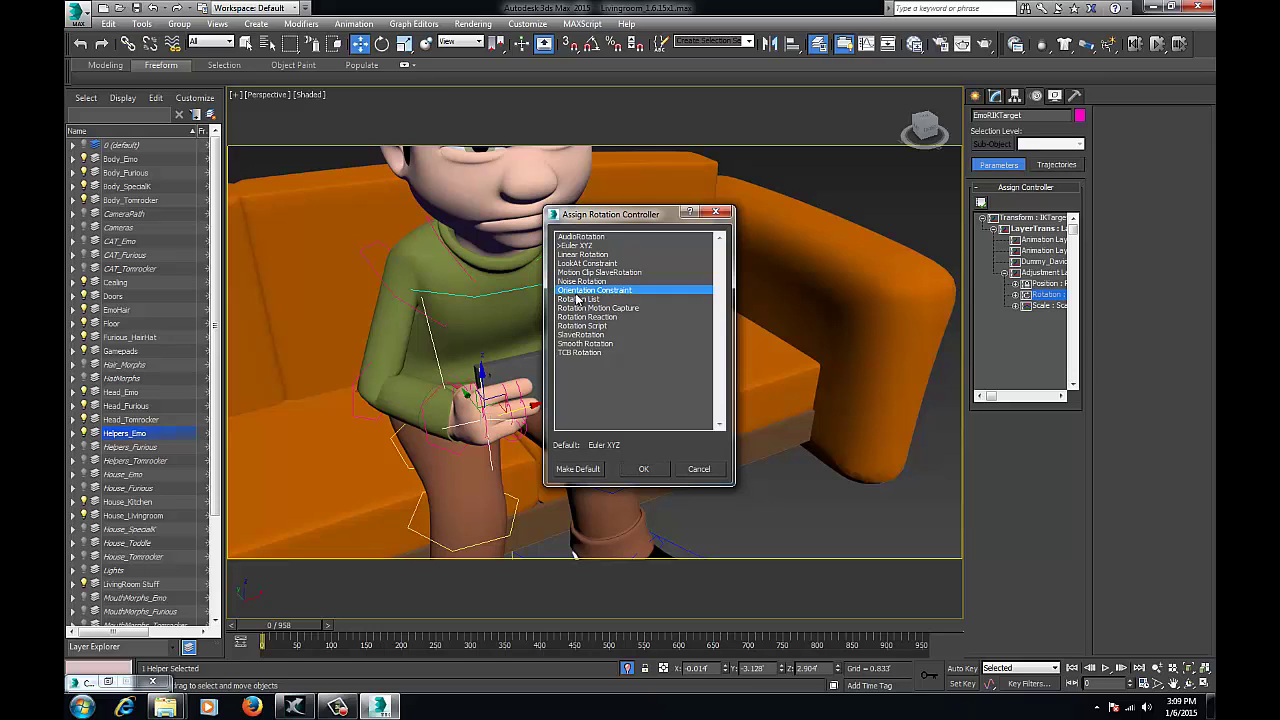
left_click(645, 470)
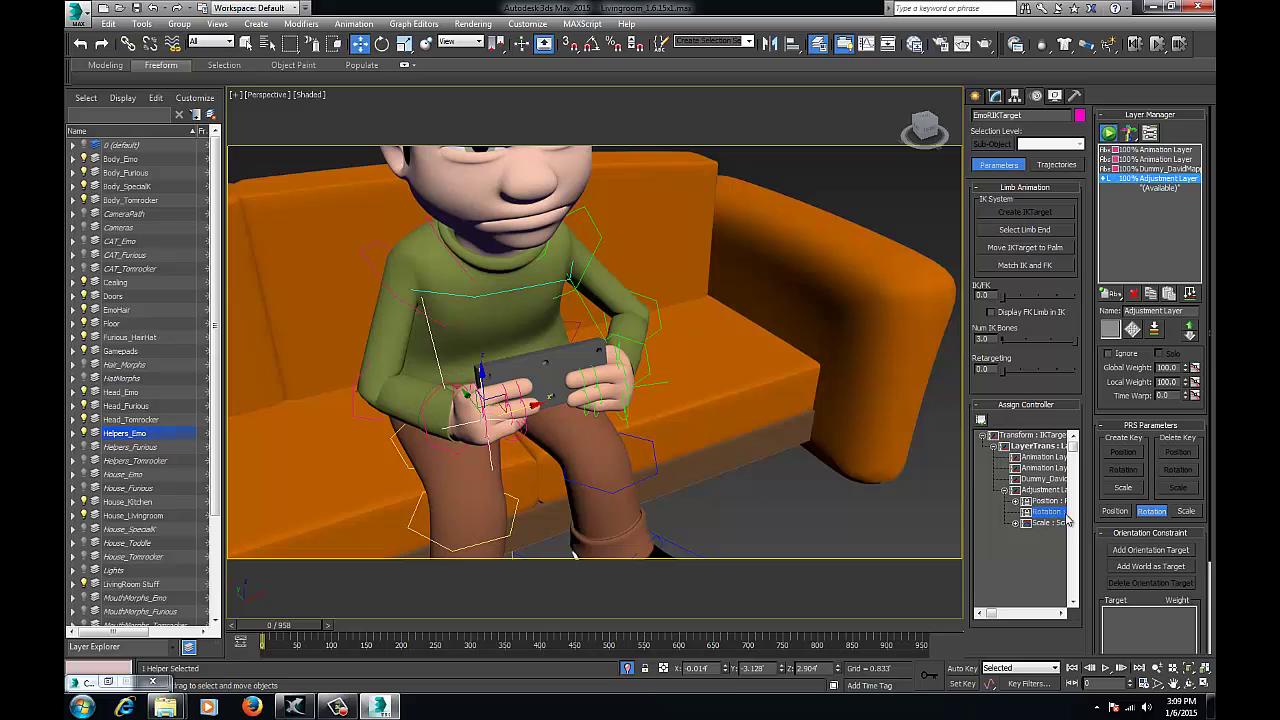
Step: Enable Keep Initial Offset on the orientation constraint and add the gamepad as its target
left_click_drag(1100, 579, 1097, 440)
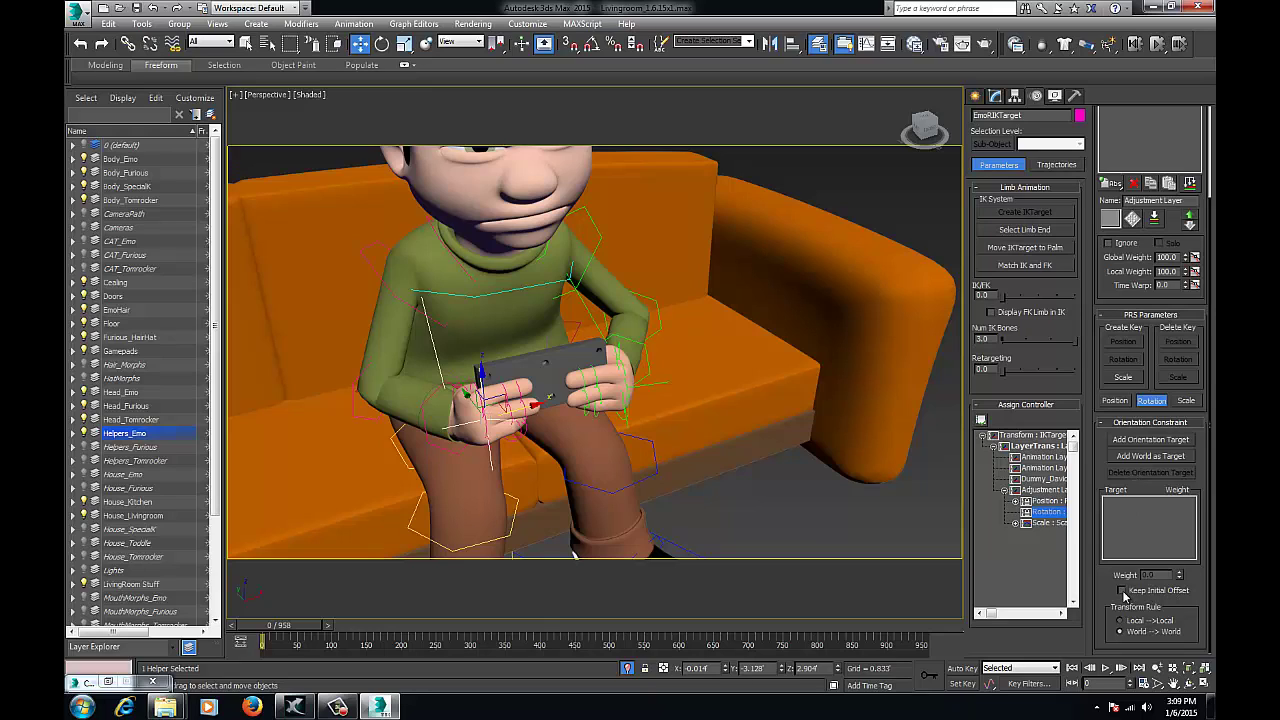
left_click(1150, 440)
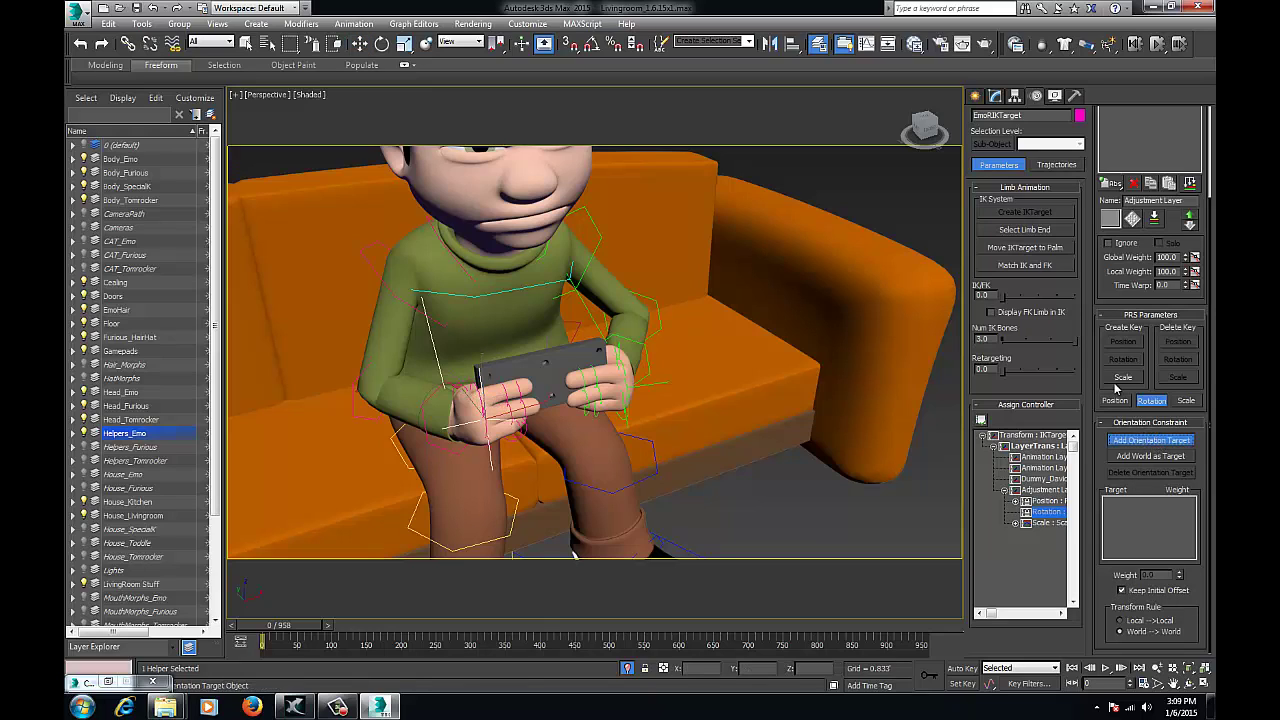
left_click(555, 374)
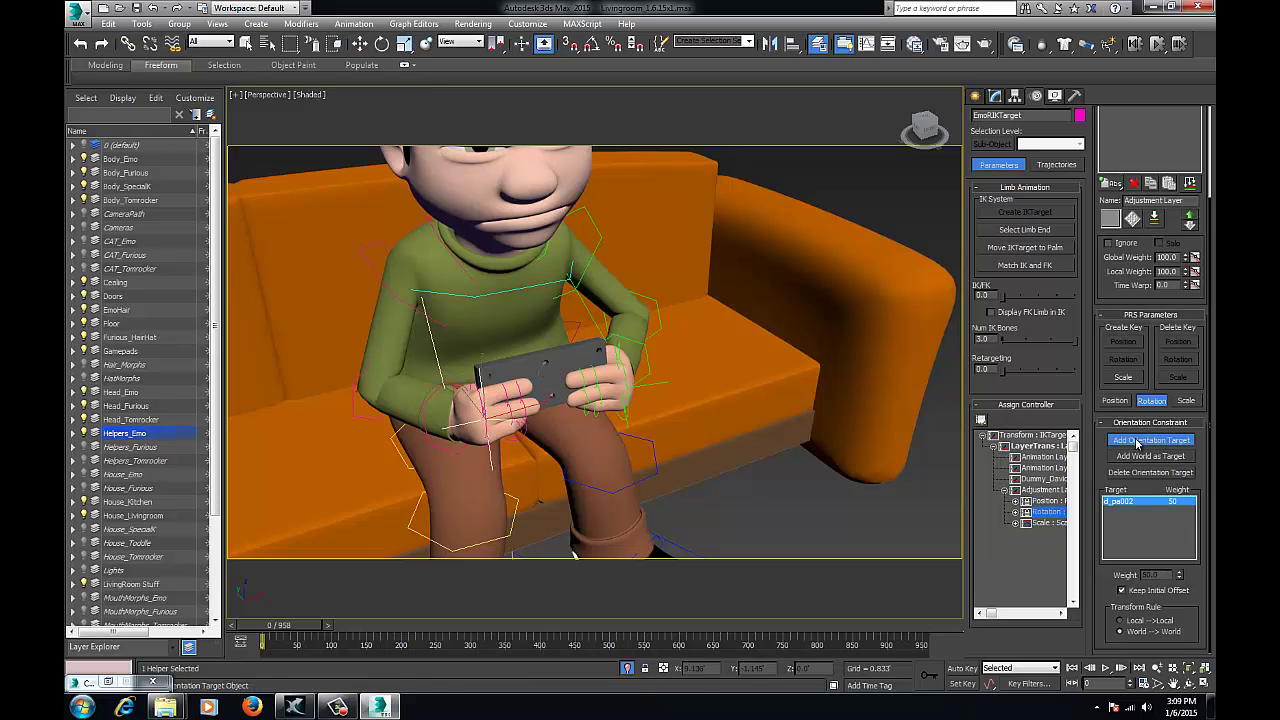
left_click(1137, 441)
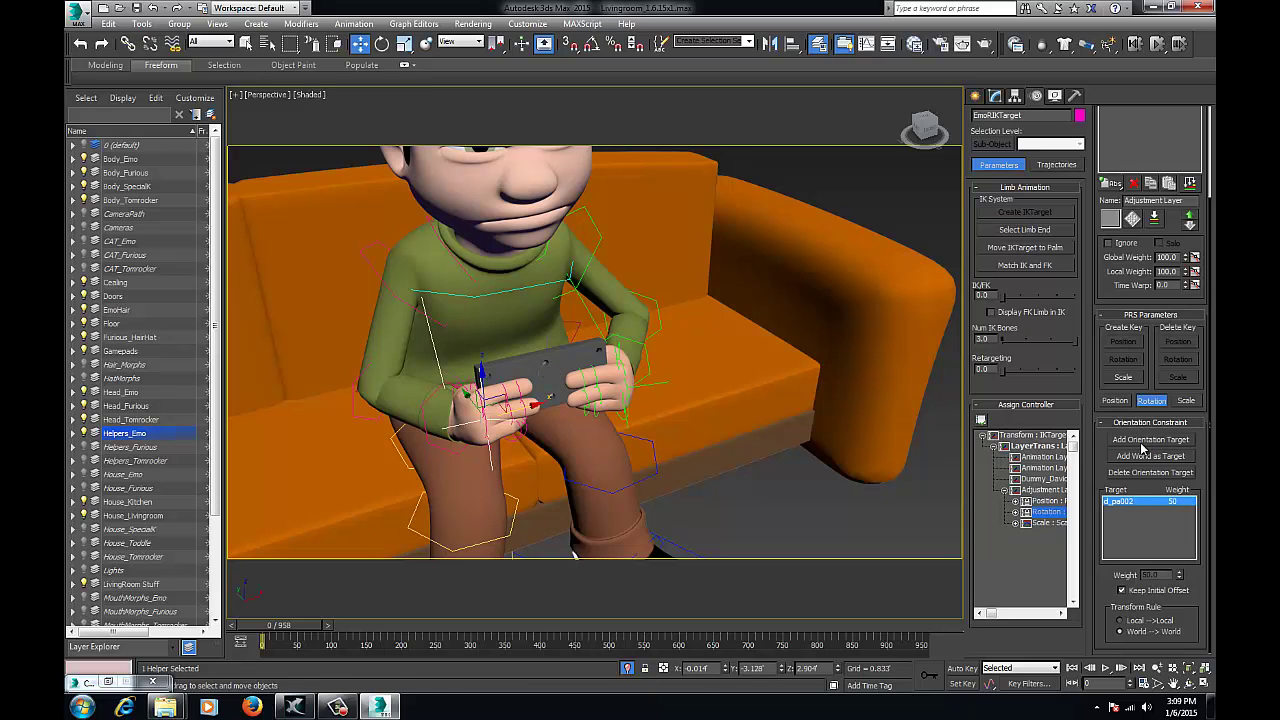
Step: Scrub the animation to frame 810 and examine from the side how the right hand follows the gamepad
middle_click_drag(607, 368, 574, 331, "alt")
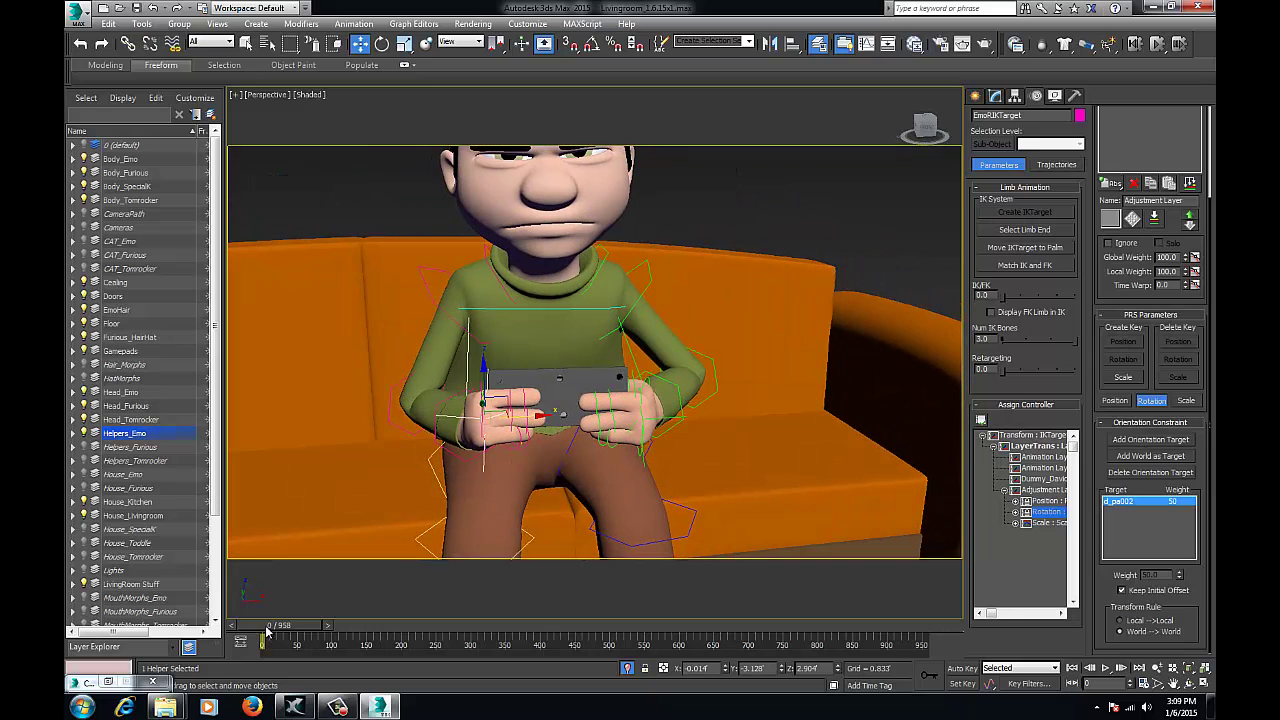
left_click_drag(280, 632, 814, 525)
middle_click_drag(677, 358, 646, 351, "alt")
middle_click_drag(586, 380, 569, 383, "alt")
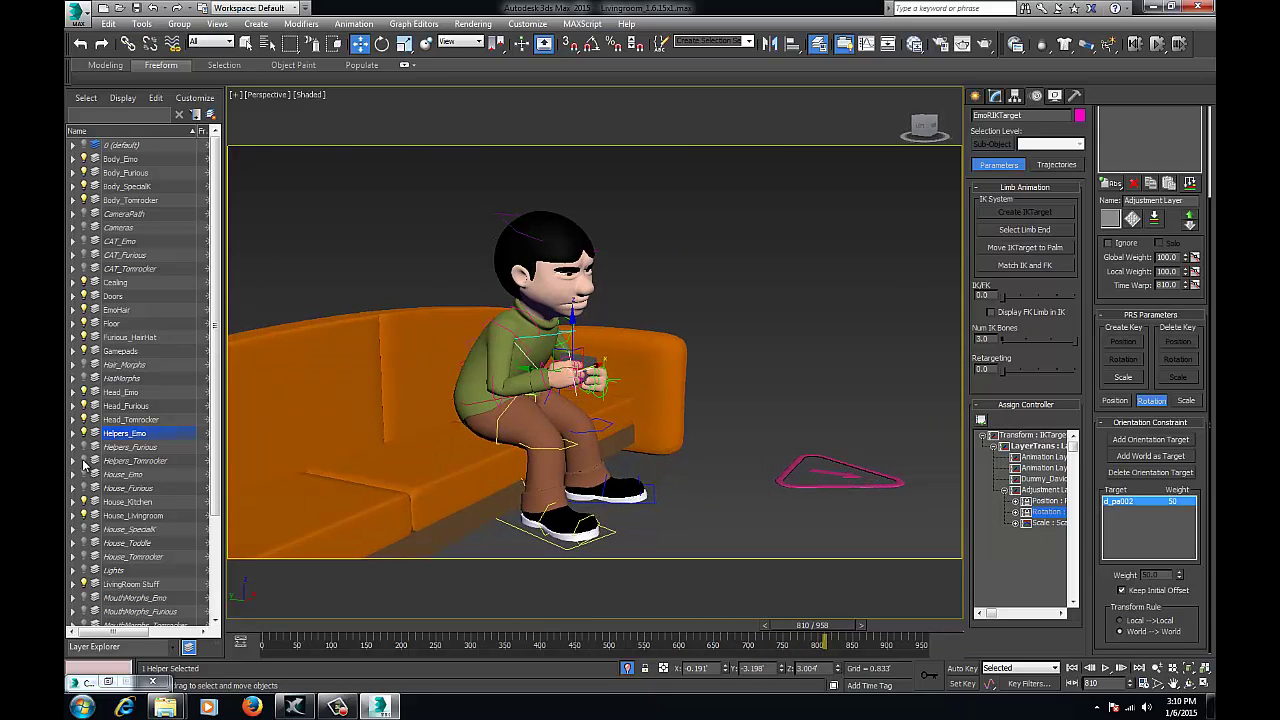
Step: Hide the Helpers_Emo layer and set the shirt's TurboSmooth iterations to 2
left_click(84, 434)
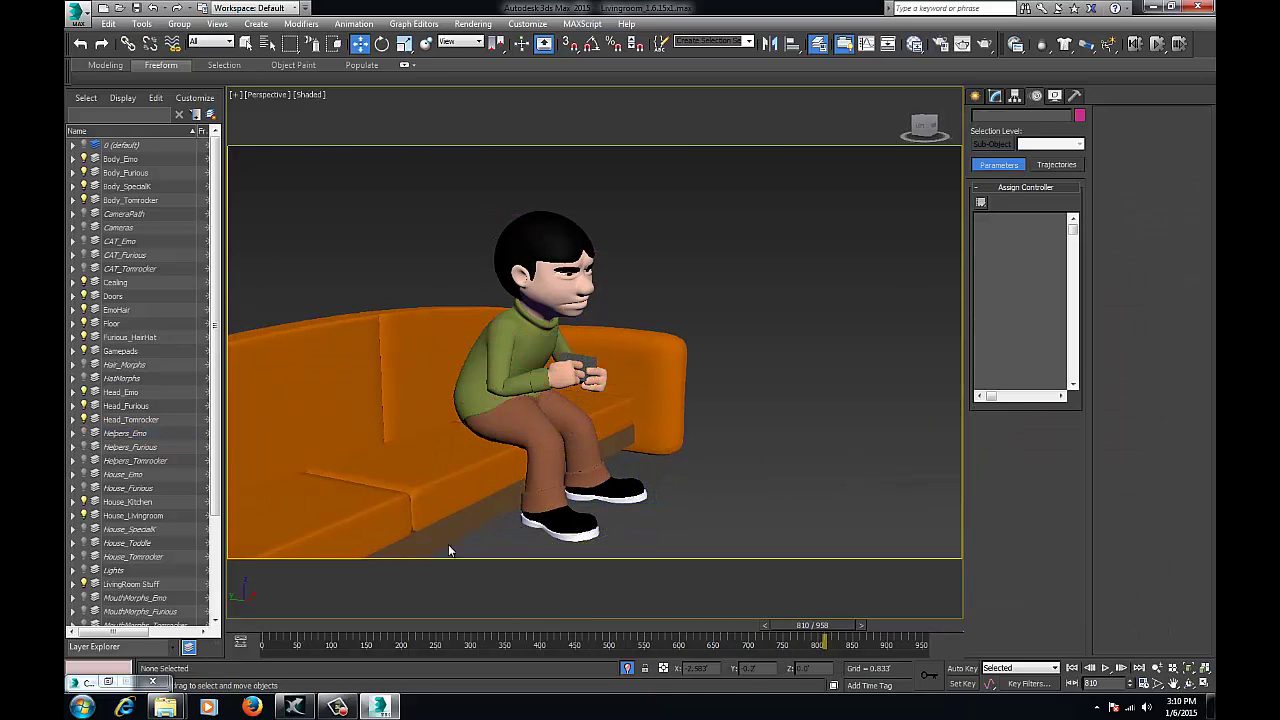
left_click(515, 349)
left_click(995, 96)
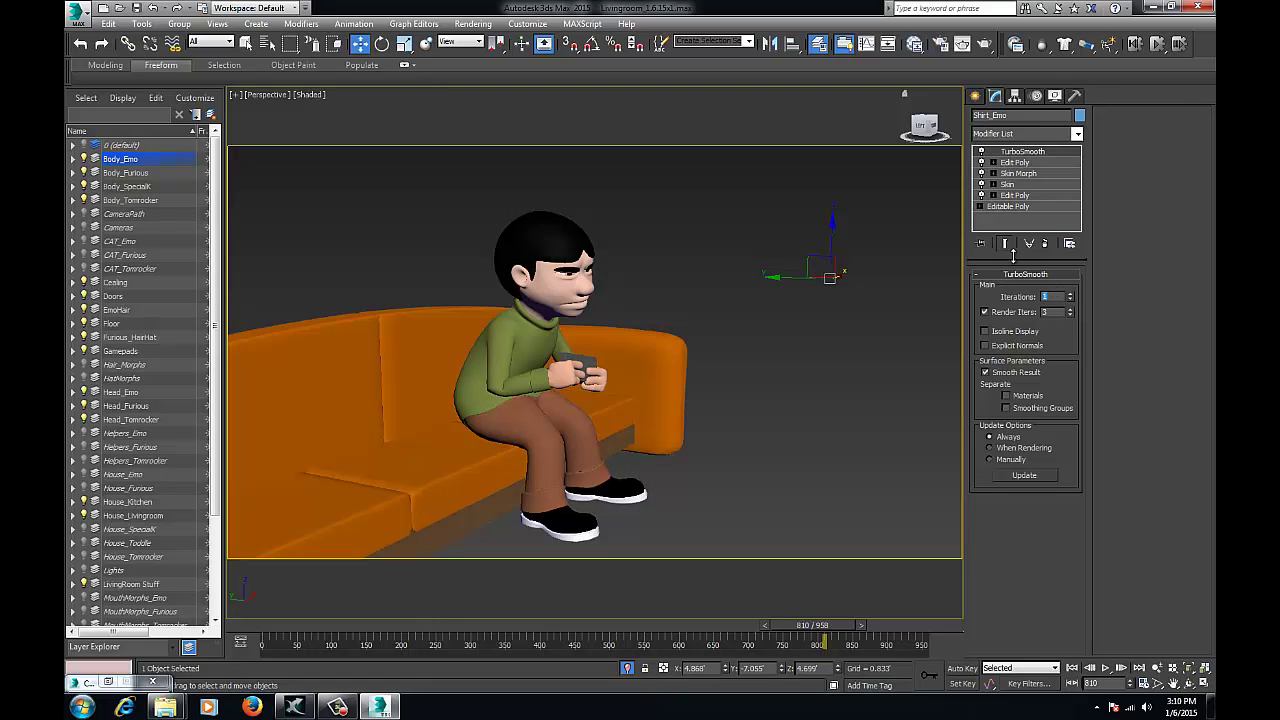
mouse_move(631, 341)
middle_mouse_down("alt")
mouse_move(571, 354)
mouse_move(575, 339)
mouse_move(630, 350)
mouse_move(677, 337)
mouse_move(645, 352)
mouse_move(642, 332)
middle_mouse_up("alt")
middle_click_drag(564, 415, 323, 348, "ctrl+alt")
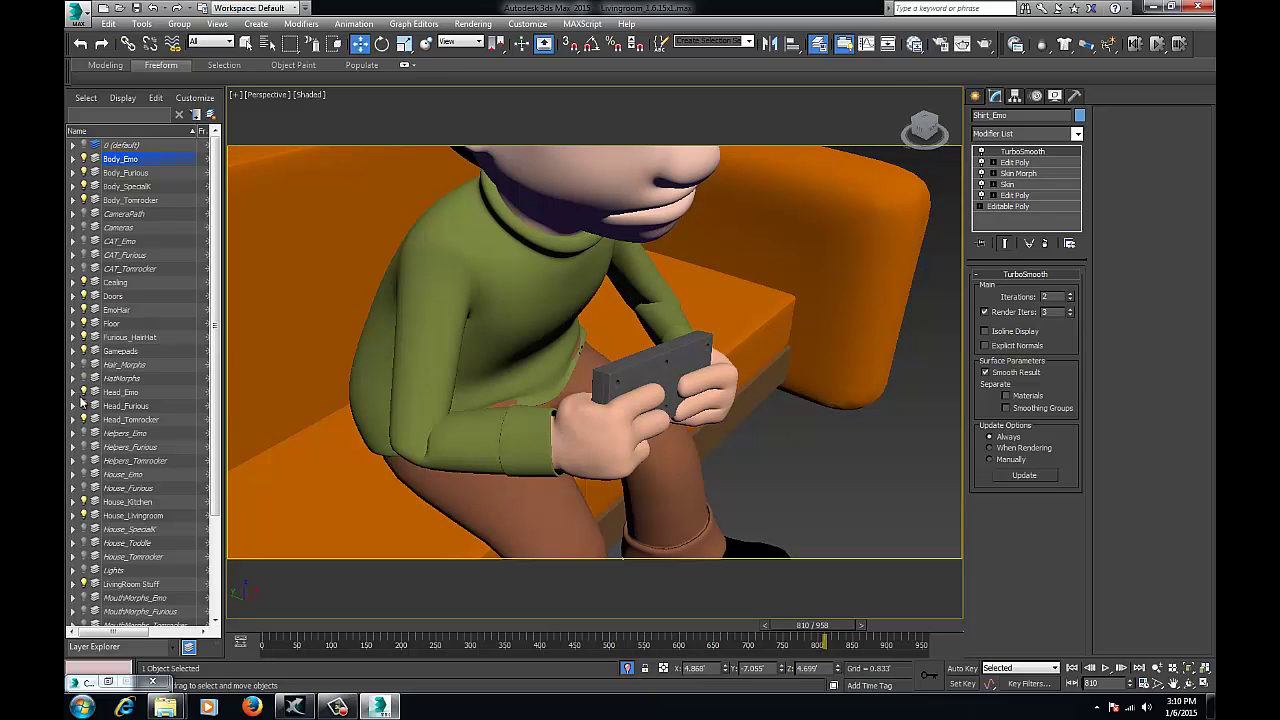
Step: Show the Helpers_Emo layer and rotate the right forearm gizmo about 17 degrees around X and about 69 degrees around Z
left_click(84, 433)
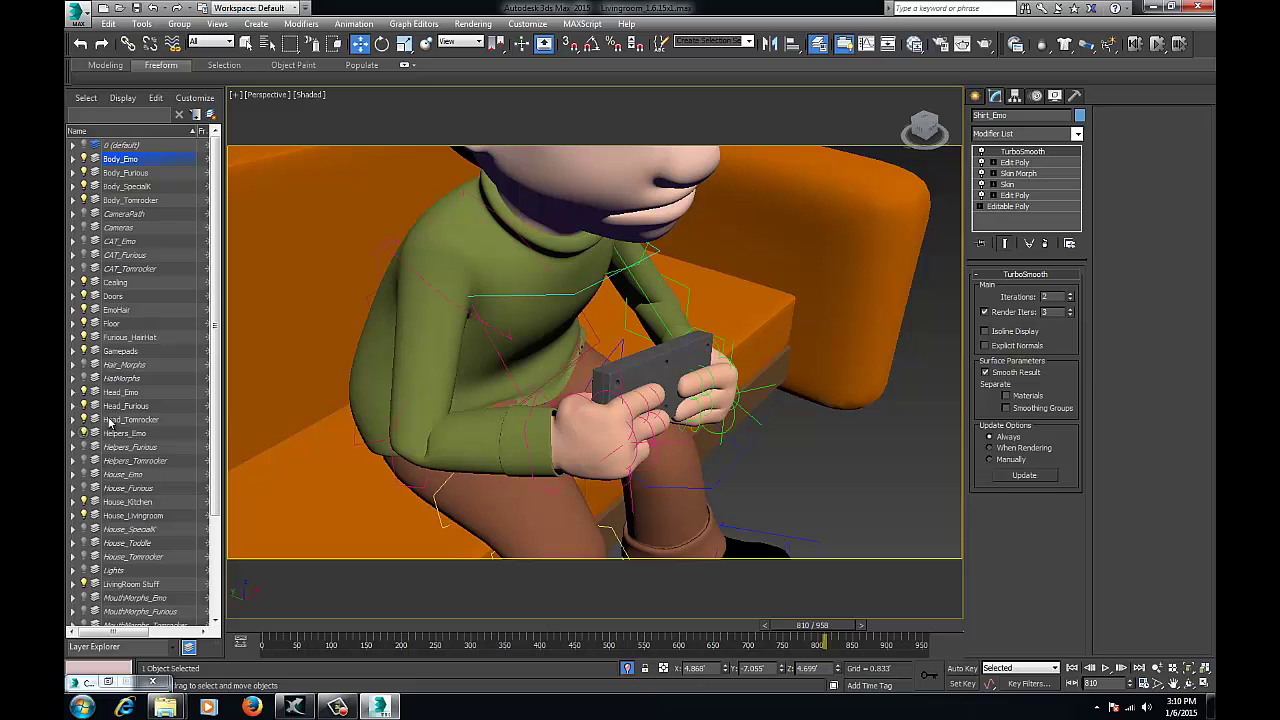
left_click(390, 455)
key("e")
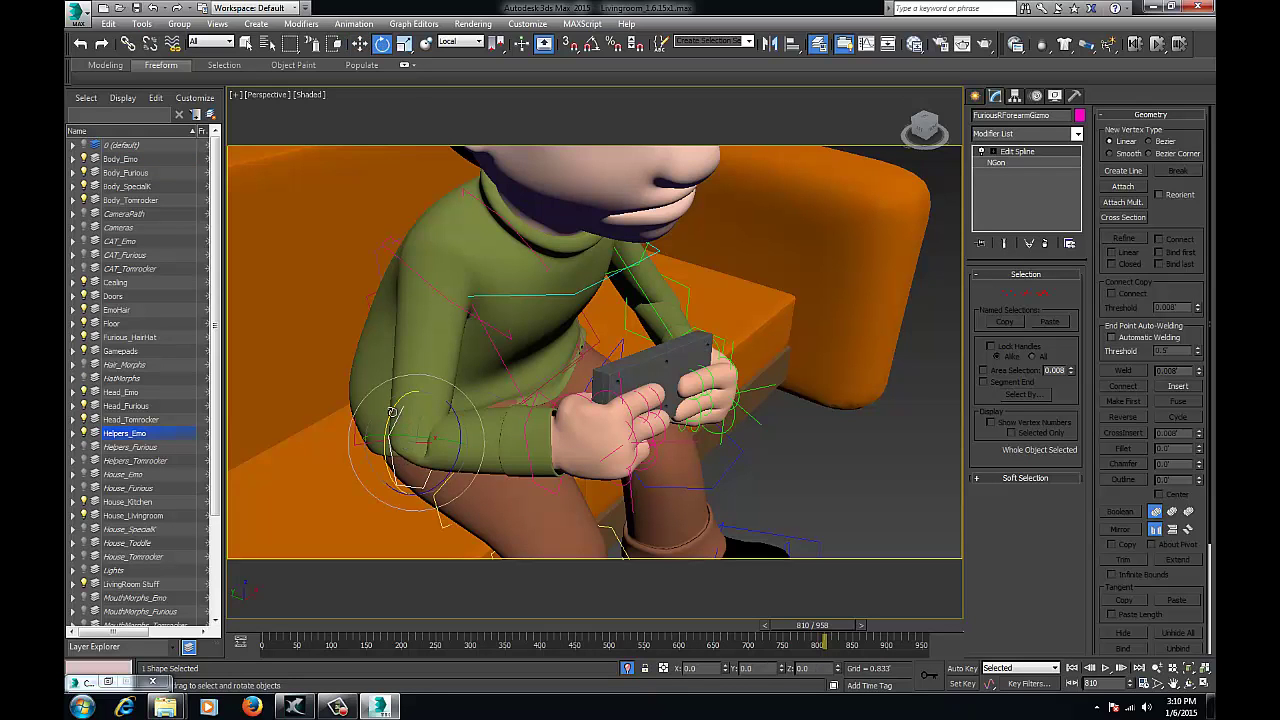
left_click_drag(379, 418, 362, 454)
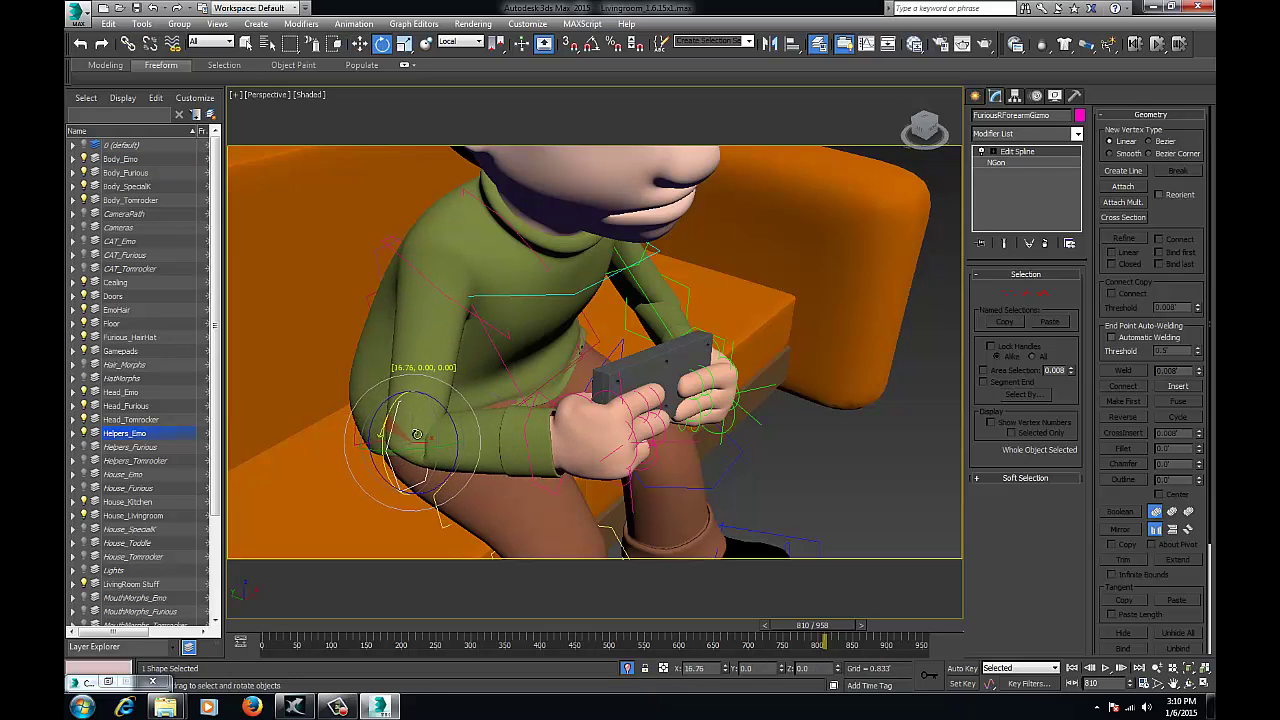
left_click_drag(450, 391, 432, 321)
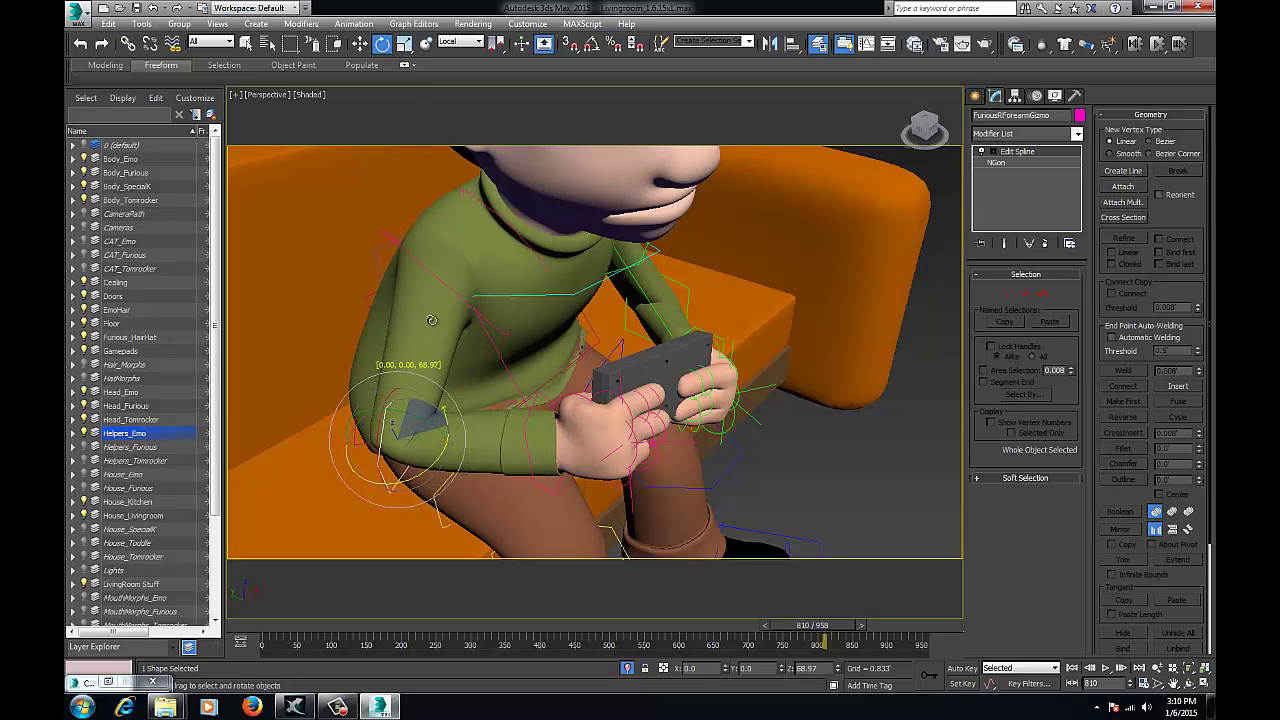
mouse_move(479, 340)
middle_mouse_down("alt")
mouse_move(463, 311)
mouse_move(480, 350)
middle_mouse_up("alt")
key("w")
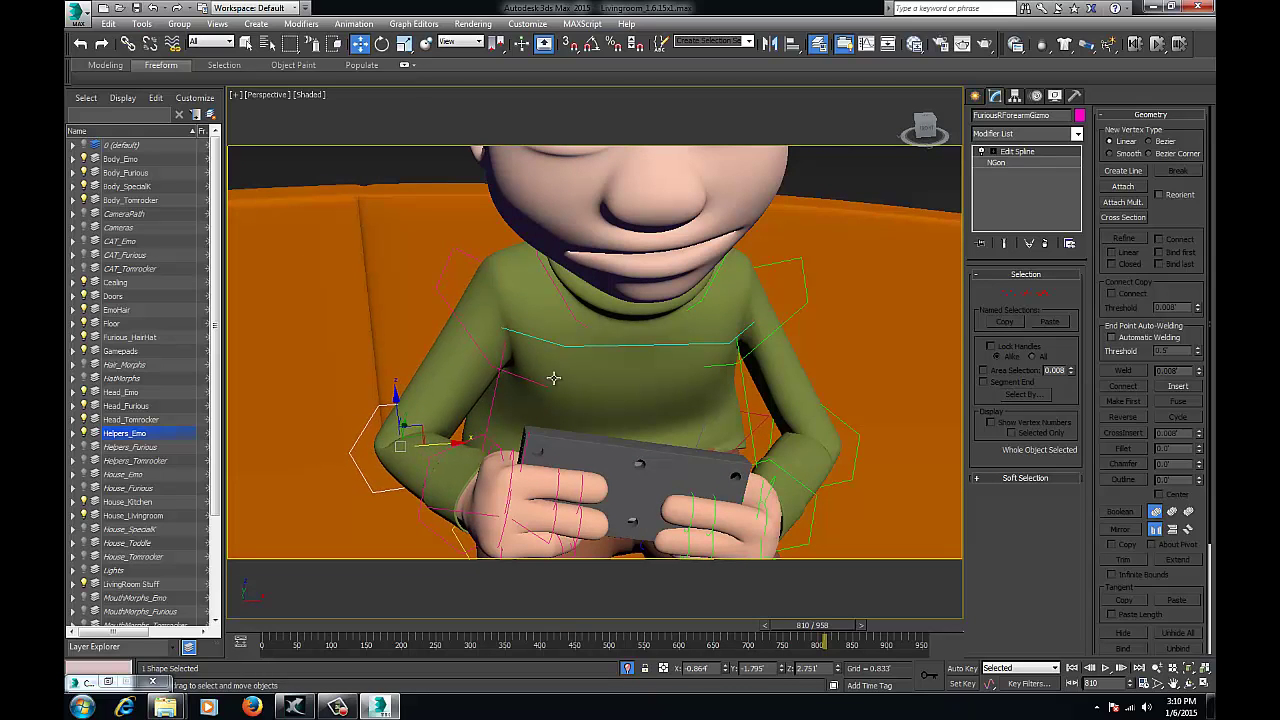
Step: Select the left forearm gizmo and rotate it to adjust the left elbow at frame 810
middle_click_drag(551, 374, 614, 508, "ctrl+alt")
left_click(639, 496)
middle_click_drag(632, 380, 686, 462, "alt")
key("e")
left_click_drag(640, 441, 690, 447)
middle_click_drag(690, 448, 684, 396, "alt")
key("w")
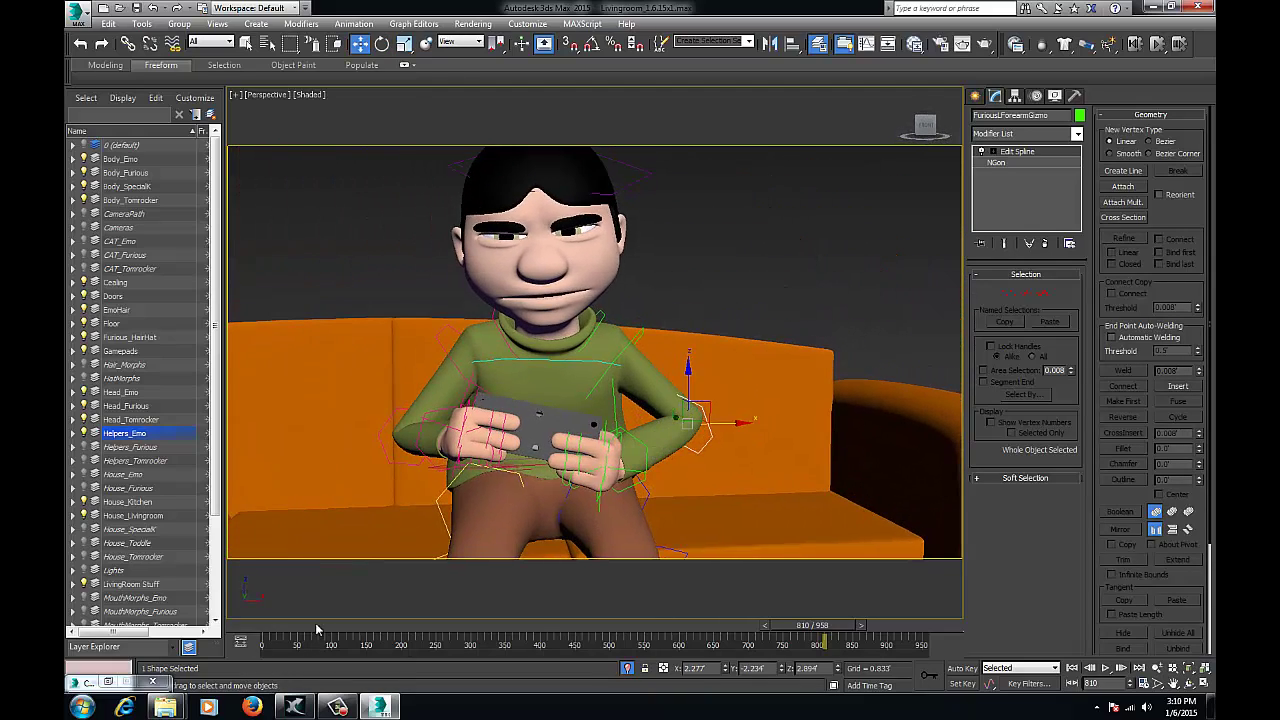
Step: At frame 109, move the left forearm gizmo down to about X 2.279, Y -2.055, Z 2.915 to lower the elbow
left_click_drag(316, 628, 361, 628)
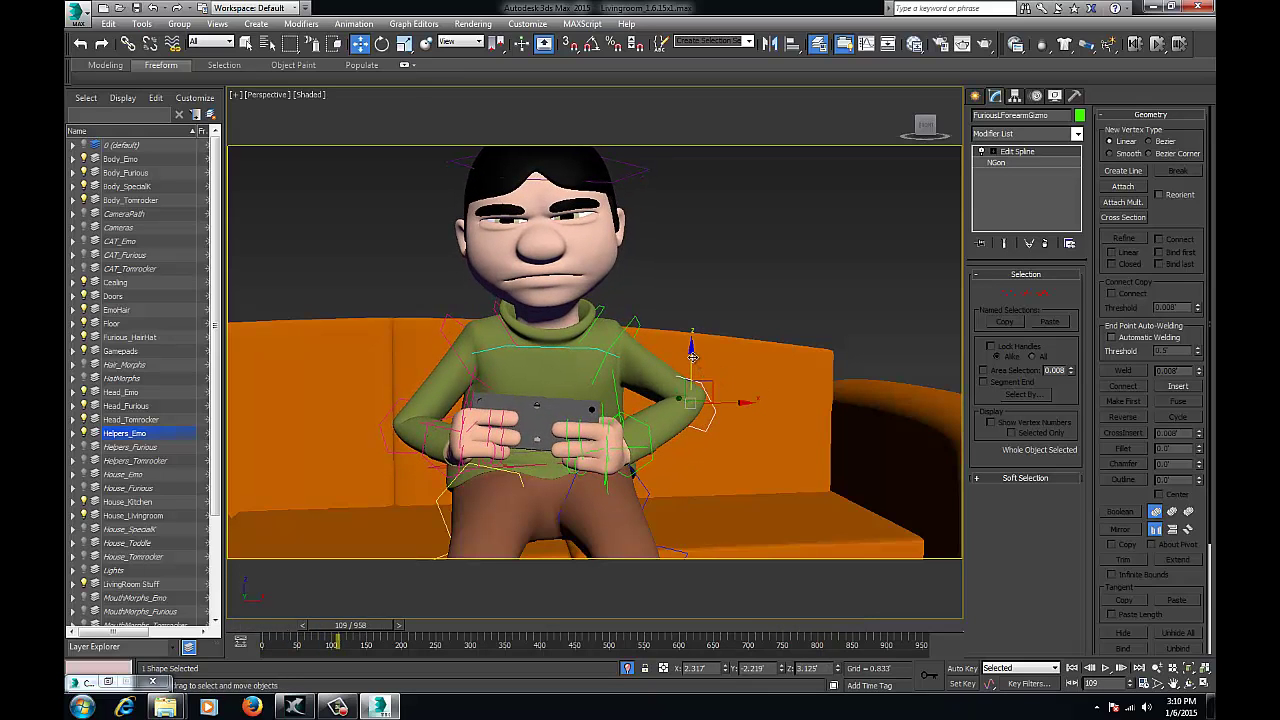
left_click_drag(692, 356, 694, 389)
left_click_drag(694, 443, 703, 421)
middle_click_drag(705, 420, 545, 422, "alt")
middle_click_drag(410, 435, 477, 448, "alt")
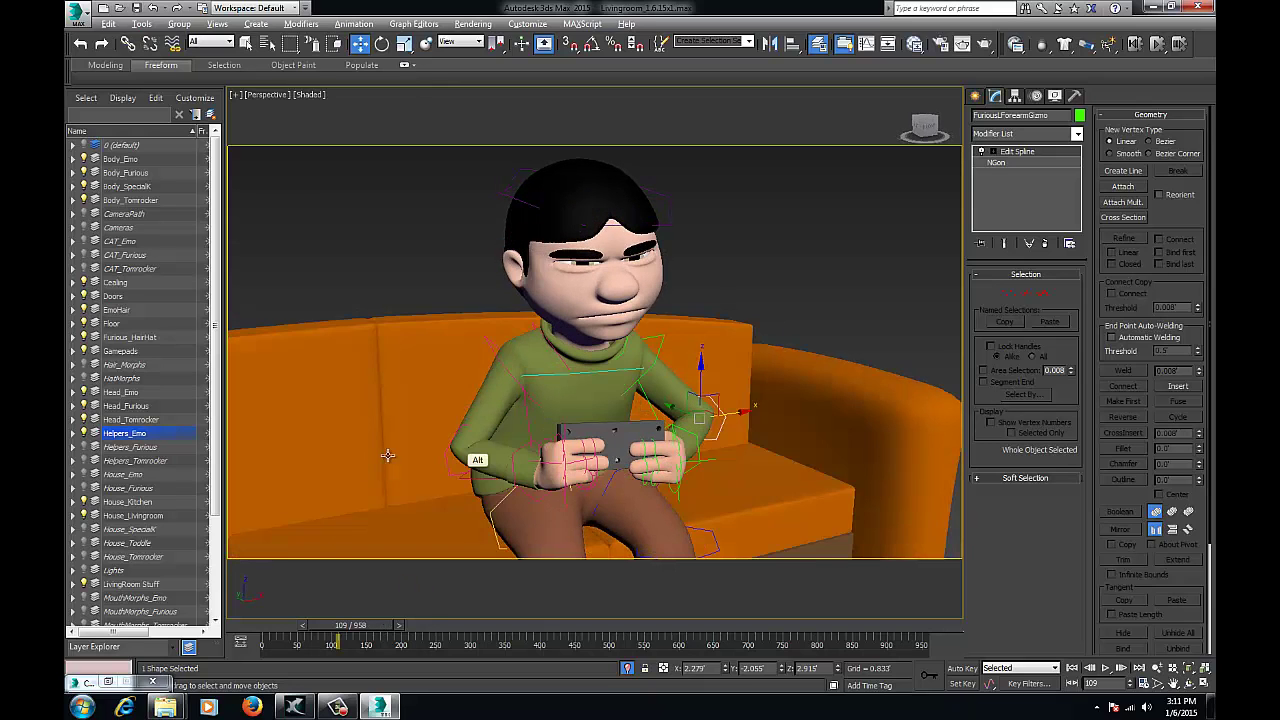
Step: Hide the Helpers_Emo layer, scrub the animation to frame 322 and select the character's green shirt
left_click(85, 433)
middle_click_drag(630, 408, 690, 452, "ctrl+alt")
middle_click_drag(457, 476, 568, 379, "alt")
left_click_drag(347, 628, 506, 607)
middle_click_drag(686, 352, 616, 348, "alt")
left_click(618, 345)
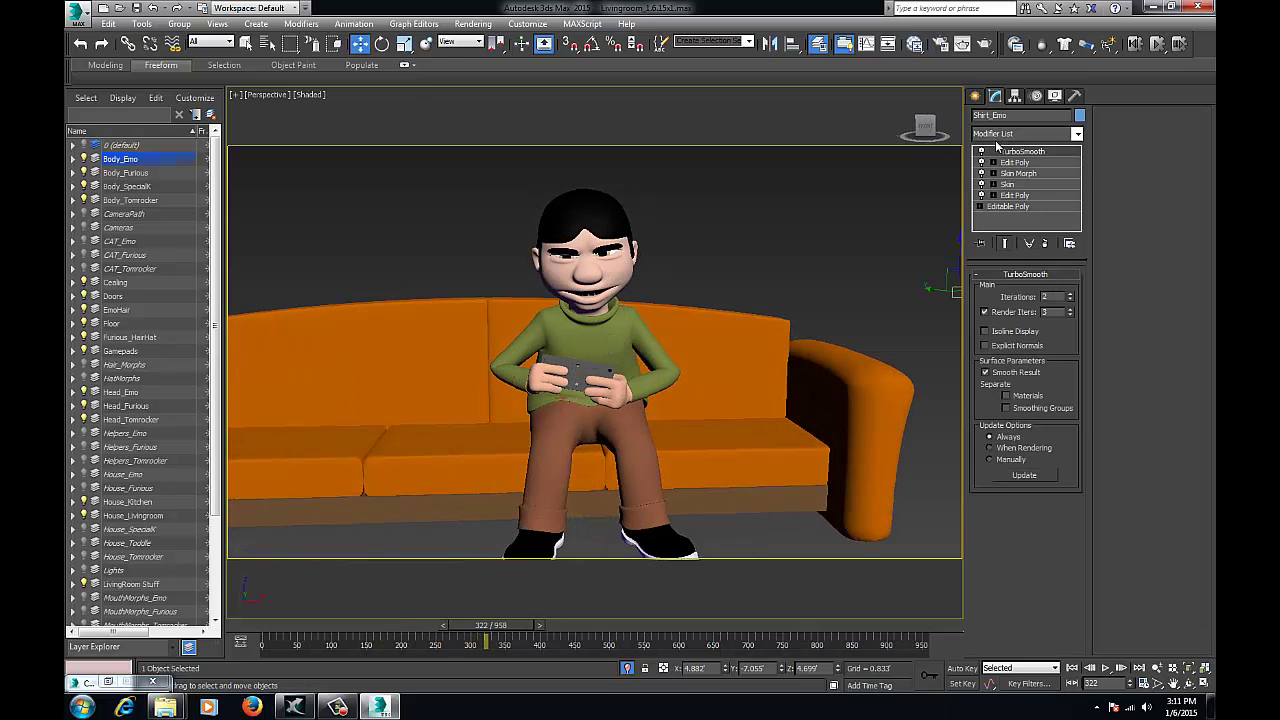
middle_click_drag(714, 380, 655, 410, "ctrl+alt")
Step: End the isolation to bring back the full living-room scene and return the animation to frame 0
left_click(627, 668)
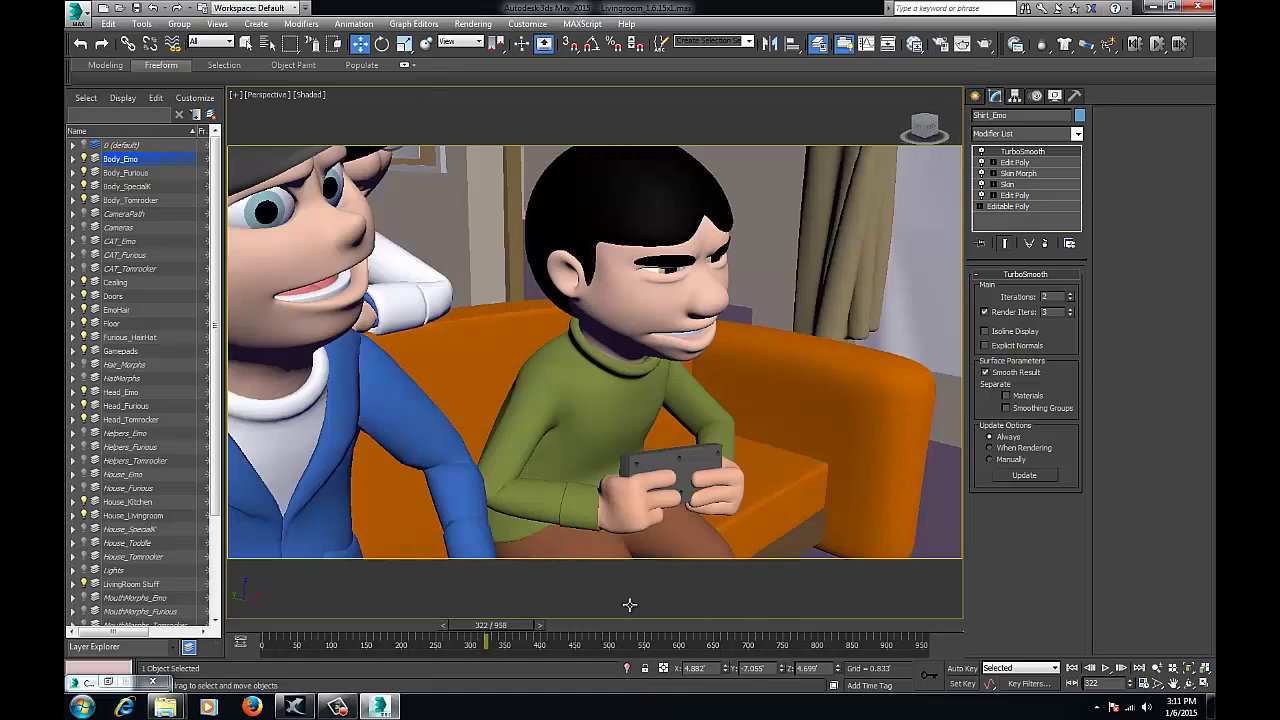
middle_click_drag(620, 371, 686, 383, "ctrl+alt")
left_click(255, 625)
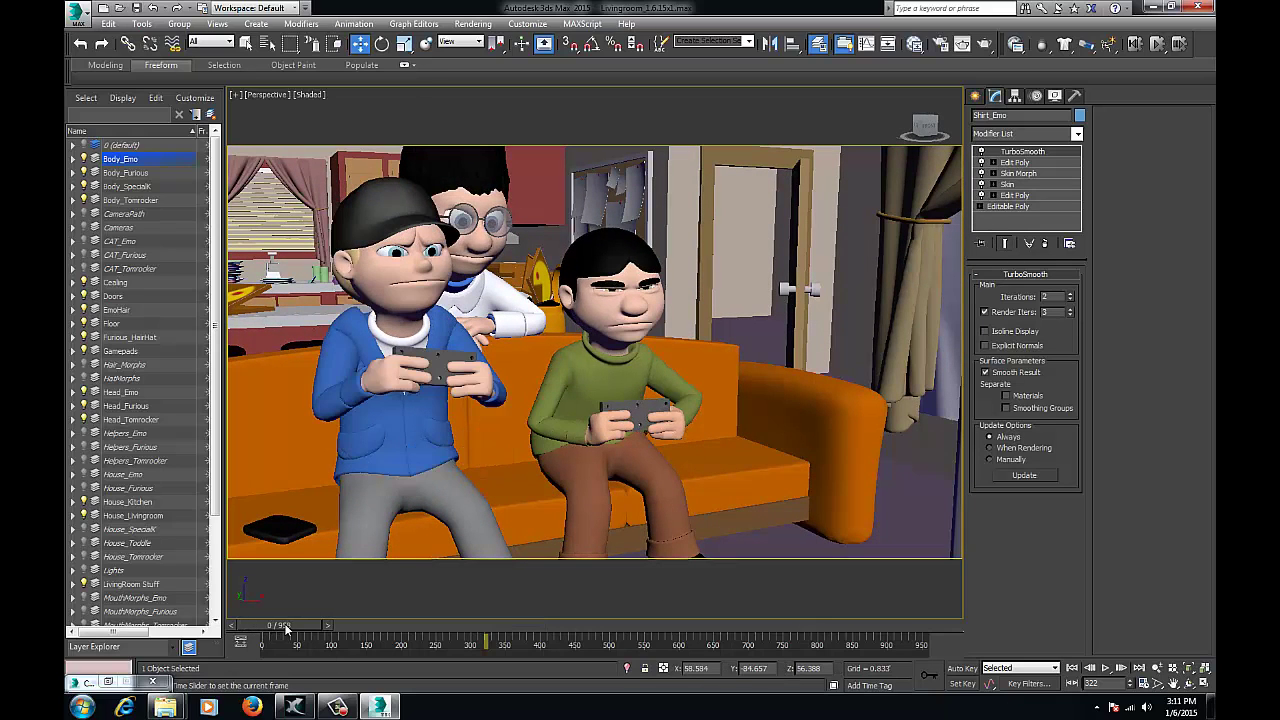
left_click_drag(300, 623, 258, 626)
key("w")
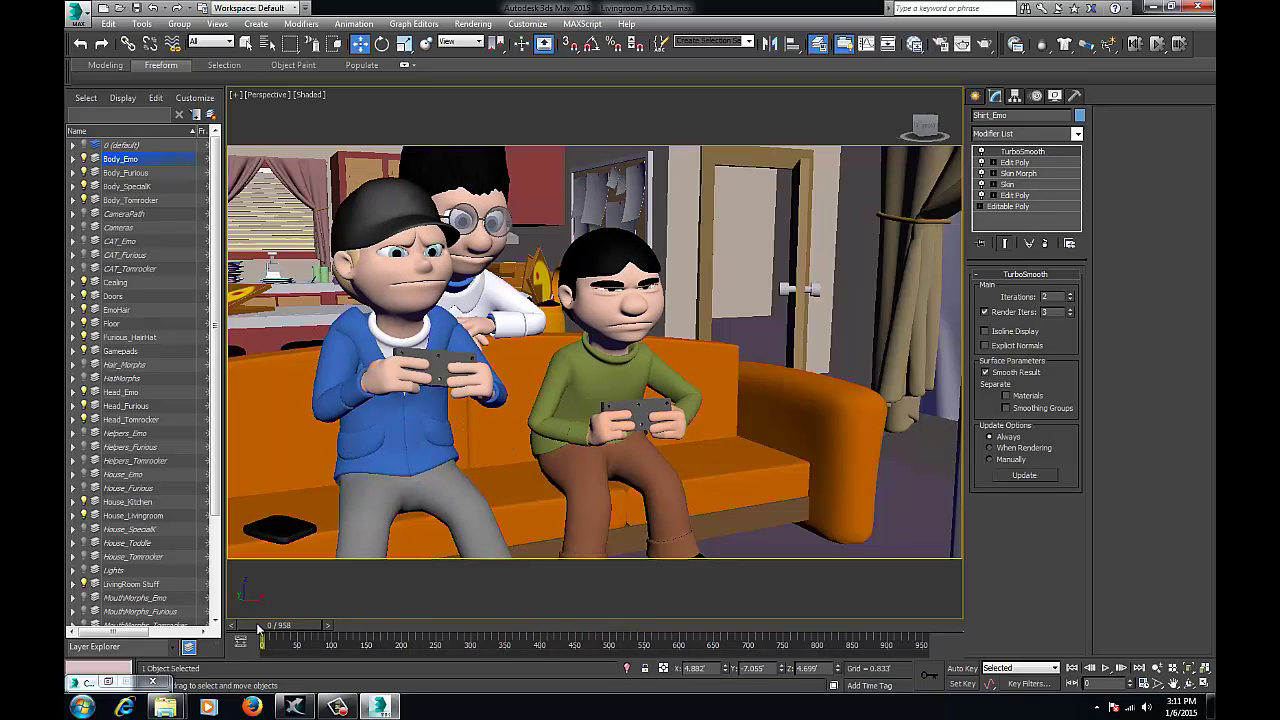
middle_click_drag(750, 381, 754, 352)
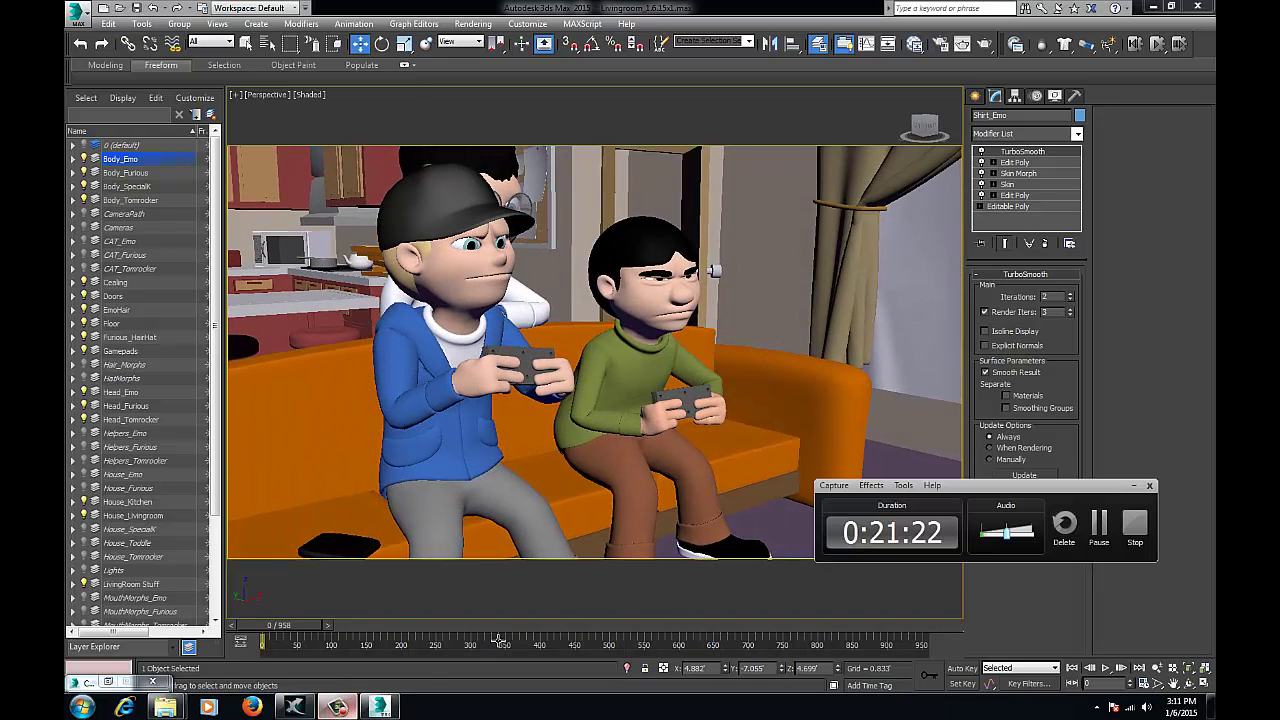